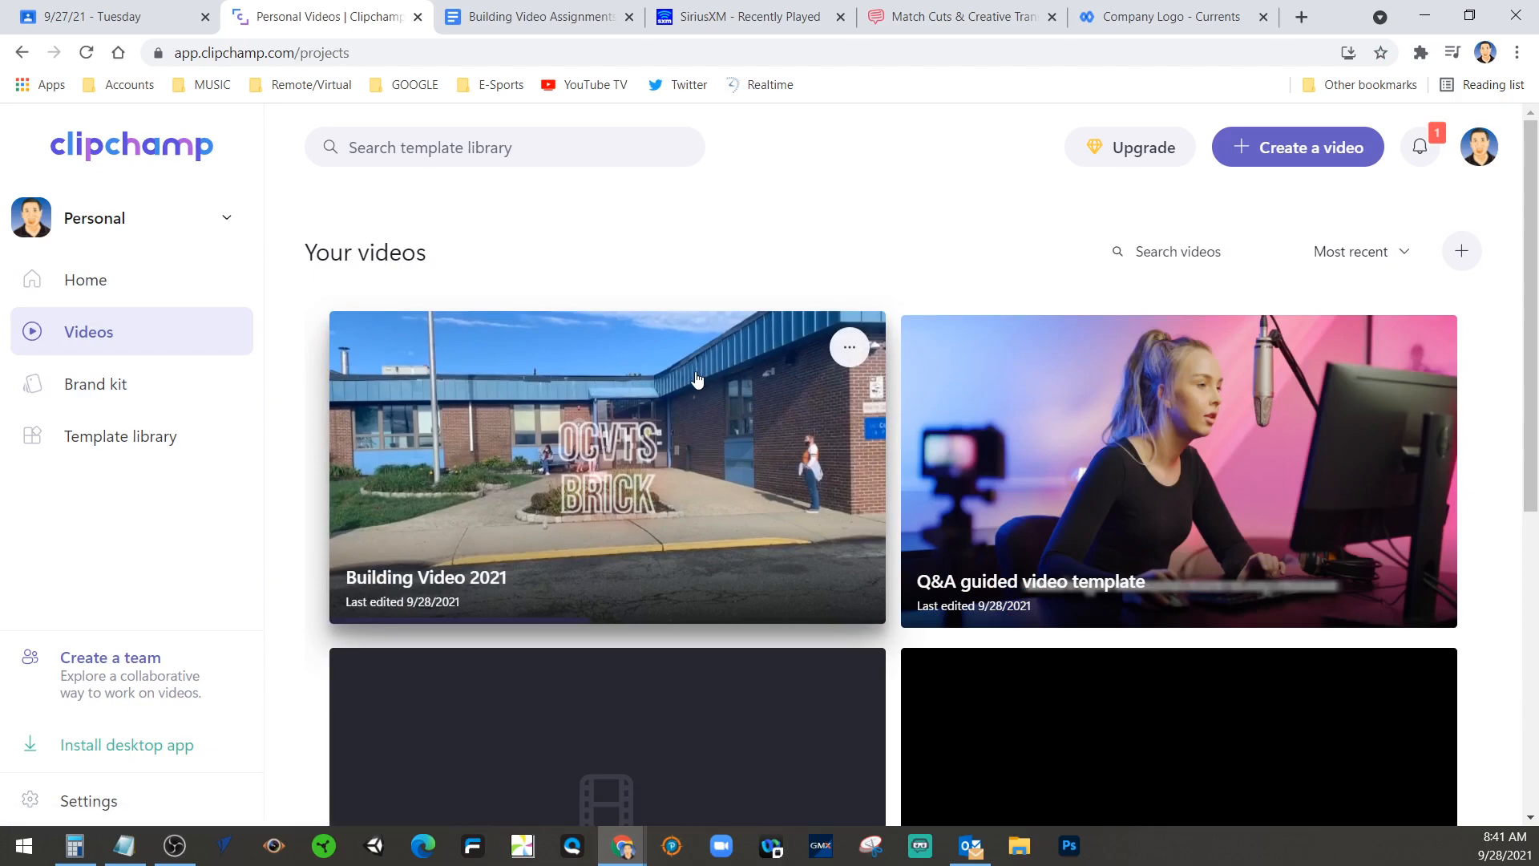
Step: Look through the saved videos and open the project Building Video 2021
scroll(1282, 602, down, 7)
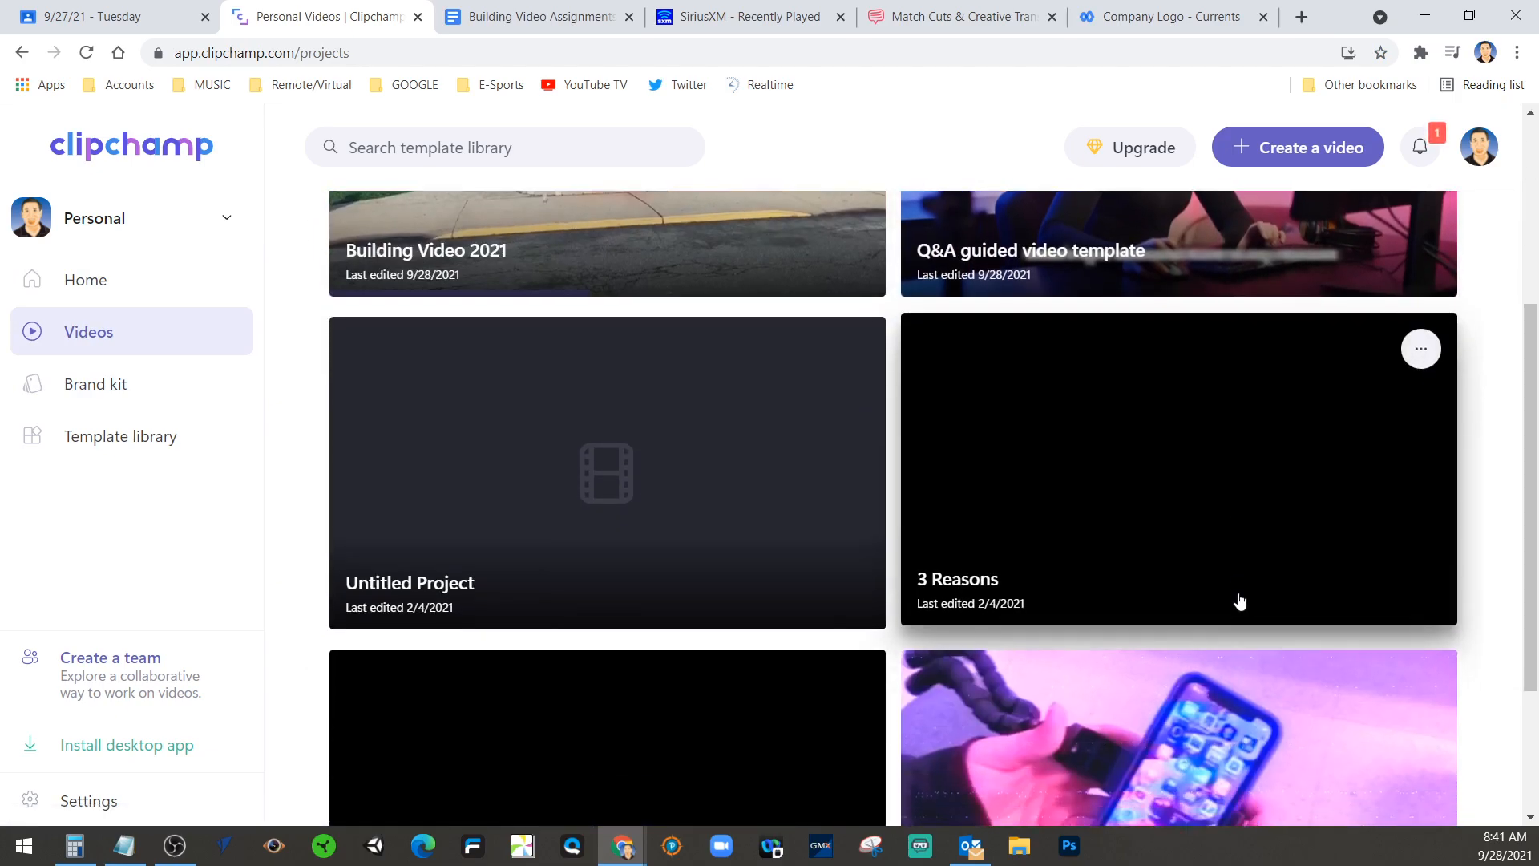
scroll(996, 570, up, 6)
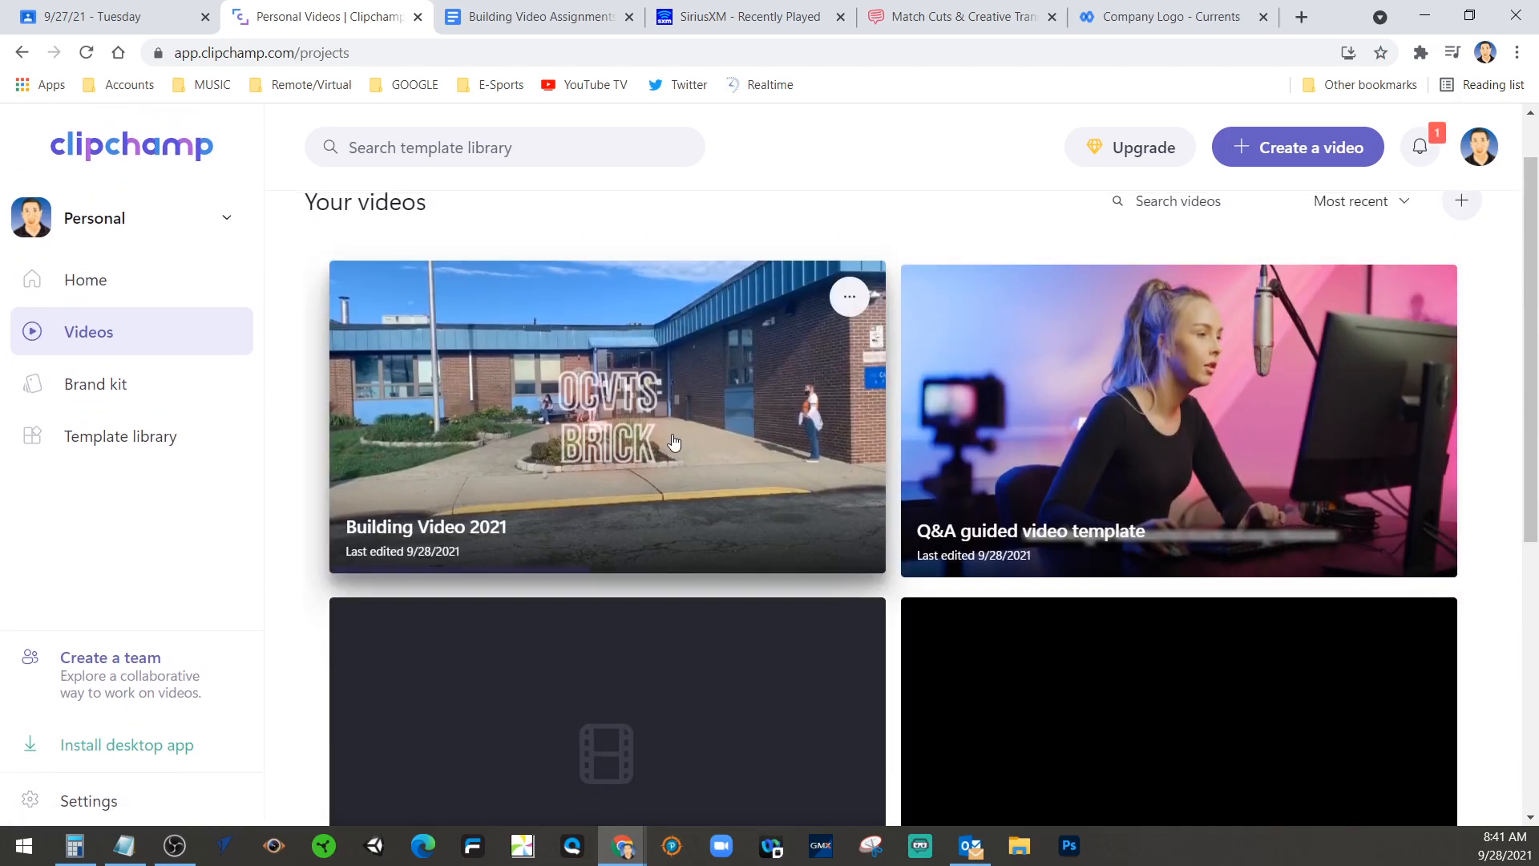
click(880, 456)
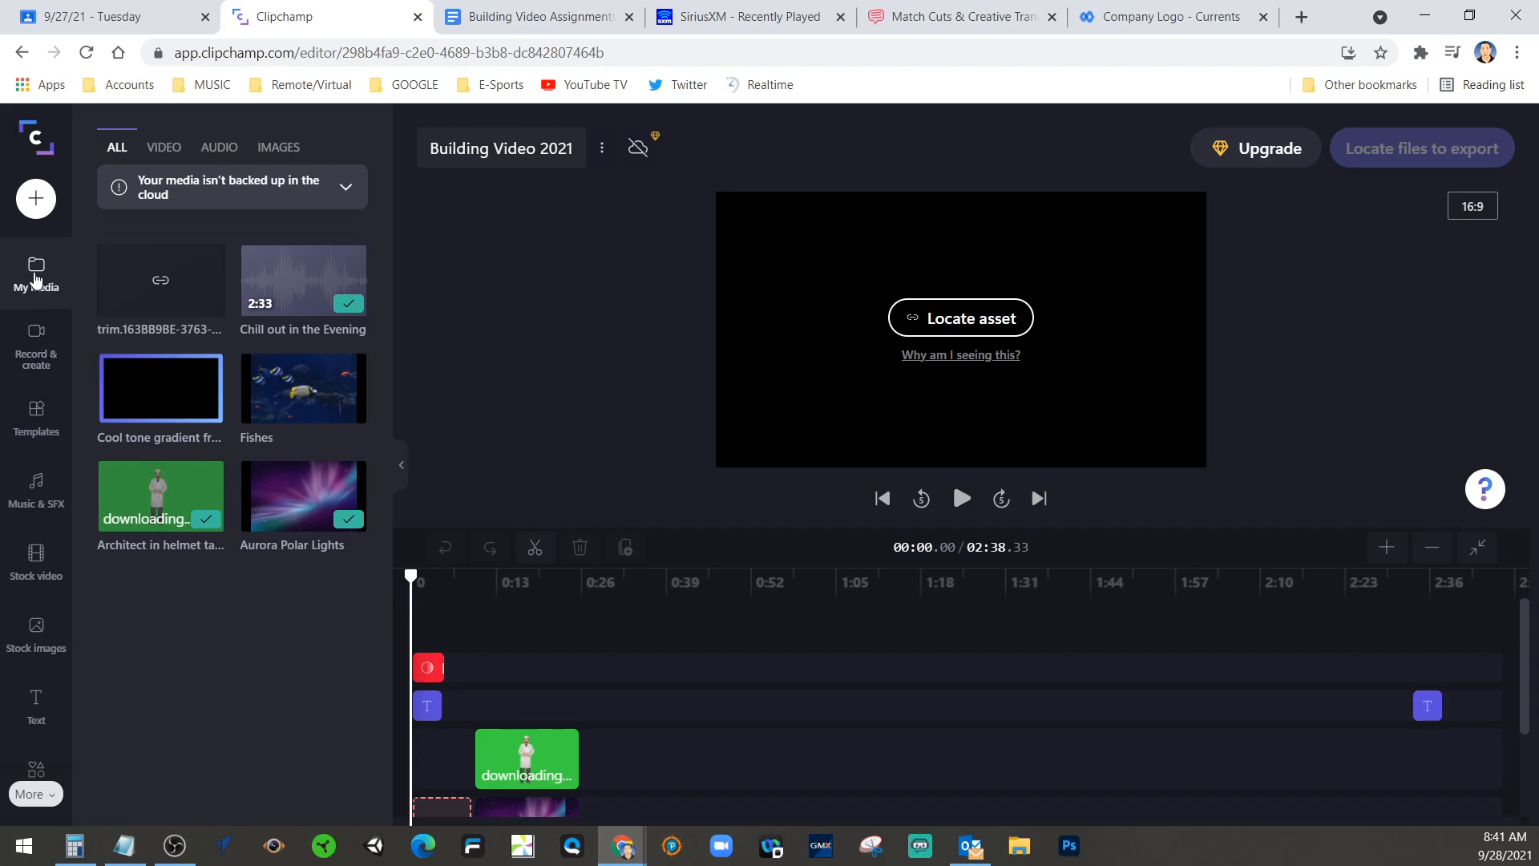
Step: Try to import media from Google Drive, and refresh the editor to clear the crash
click(35, 203)
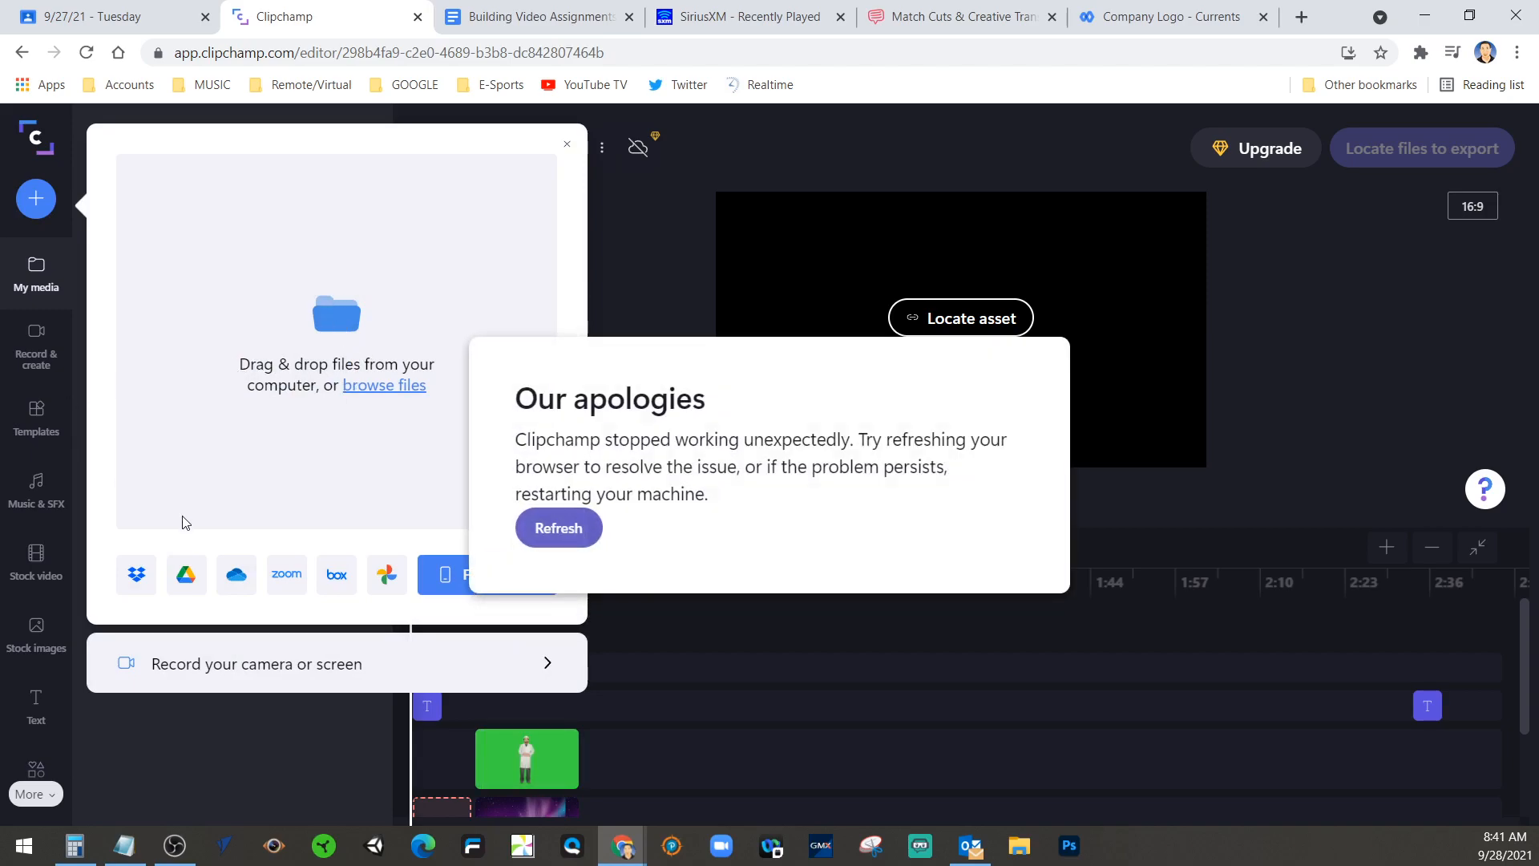
click(185, 578)
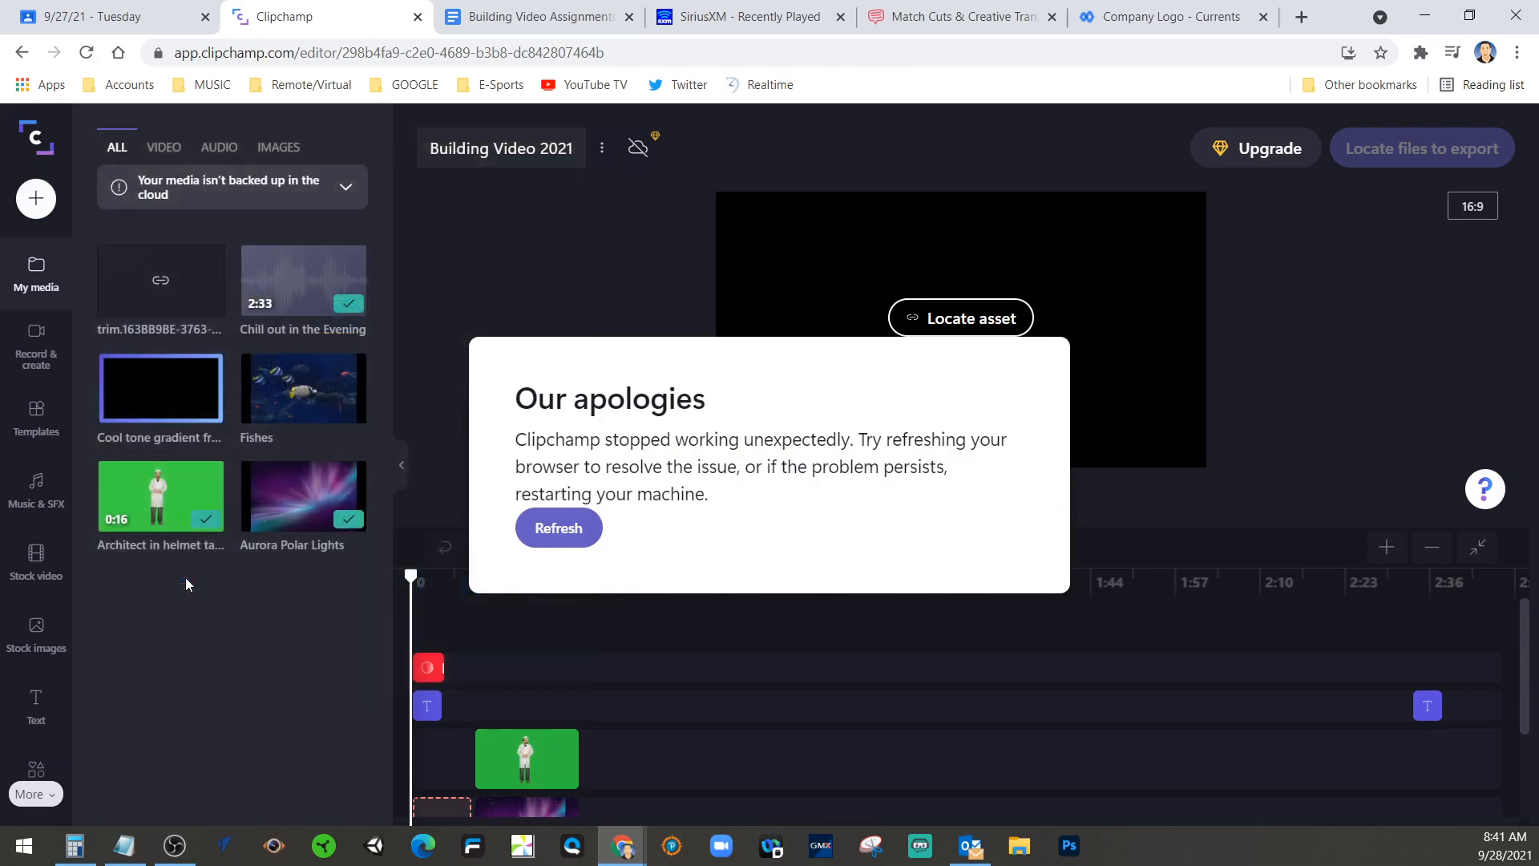
click(537, 533)
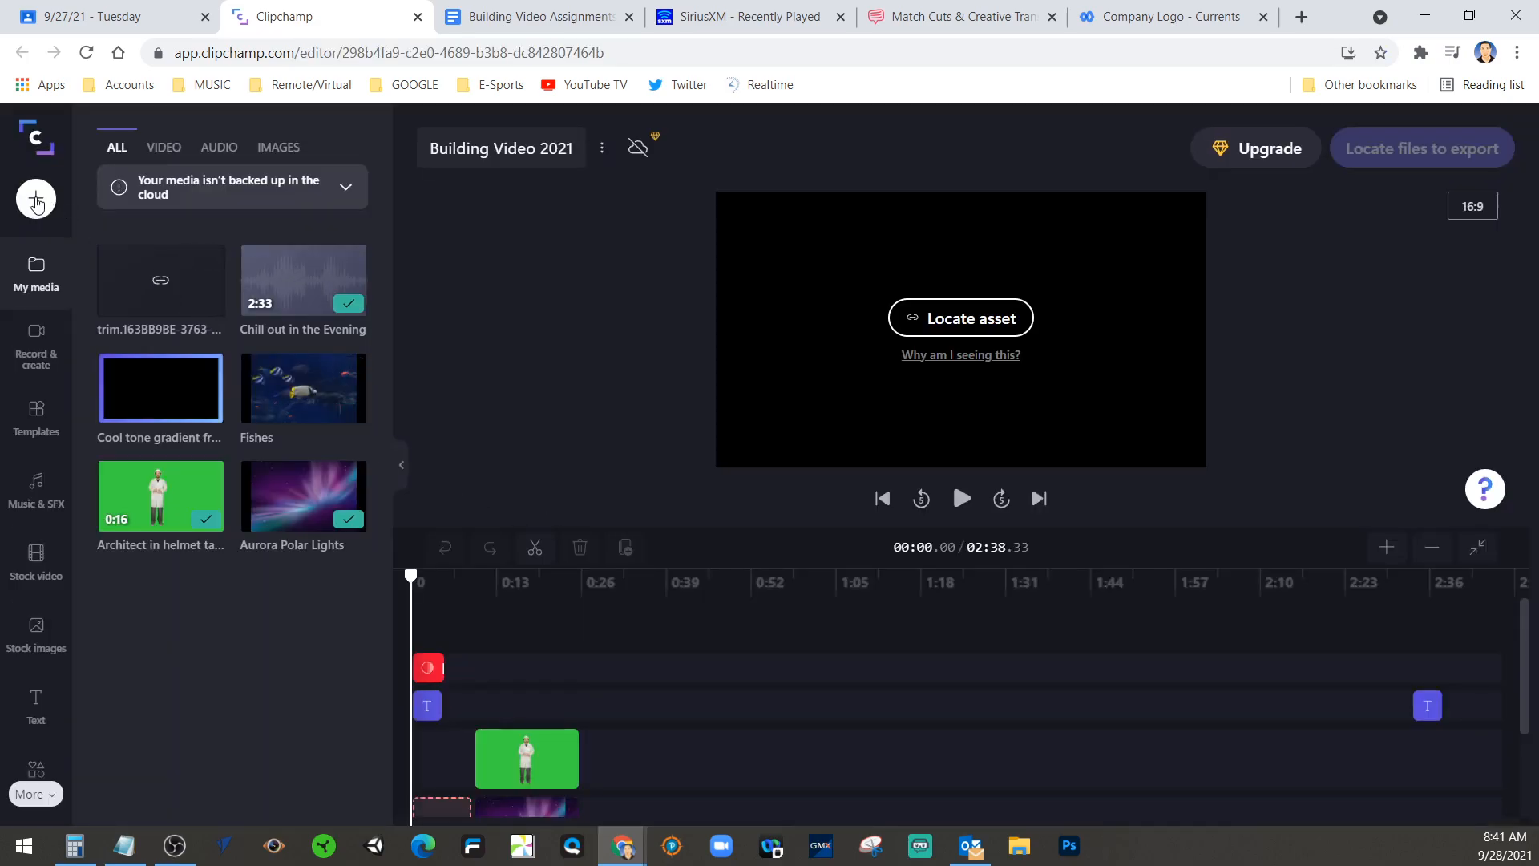
Step: Connect Google Drive as a media import source and authorize access with a personal Google account
click(36, 201)
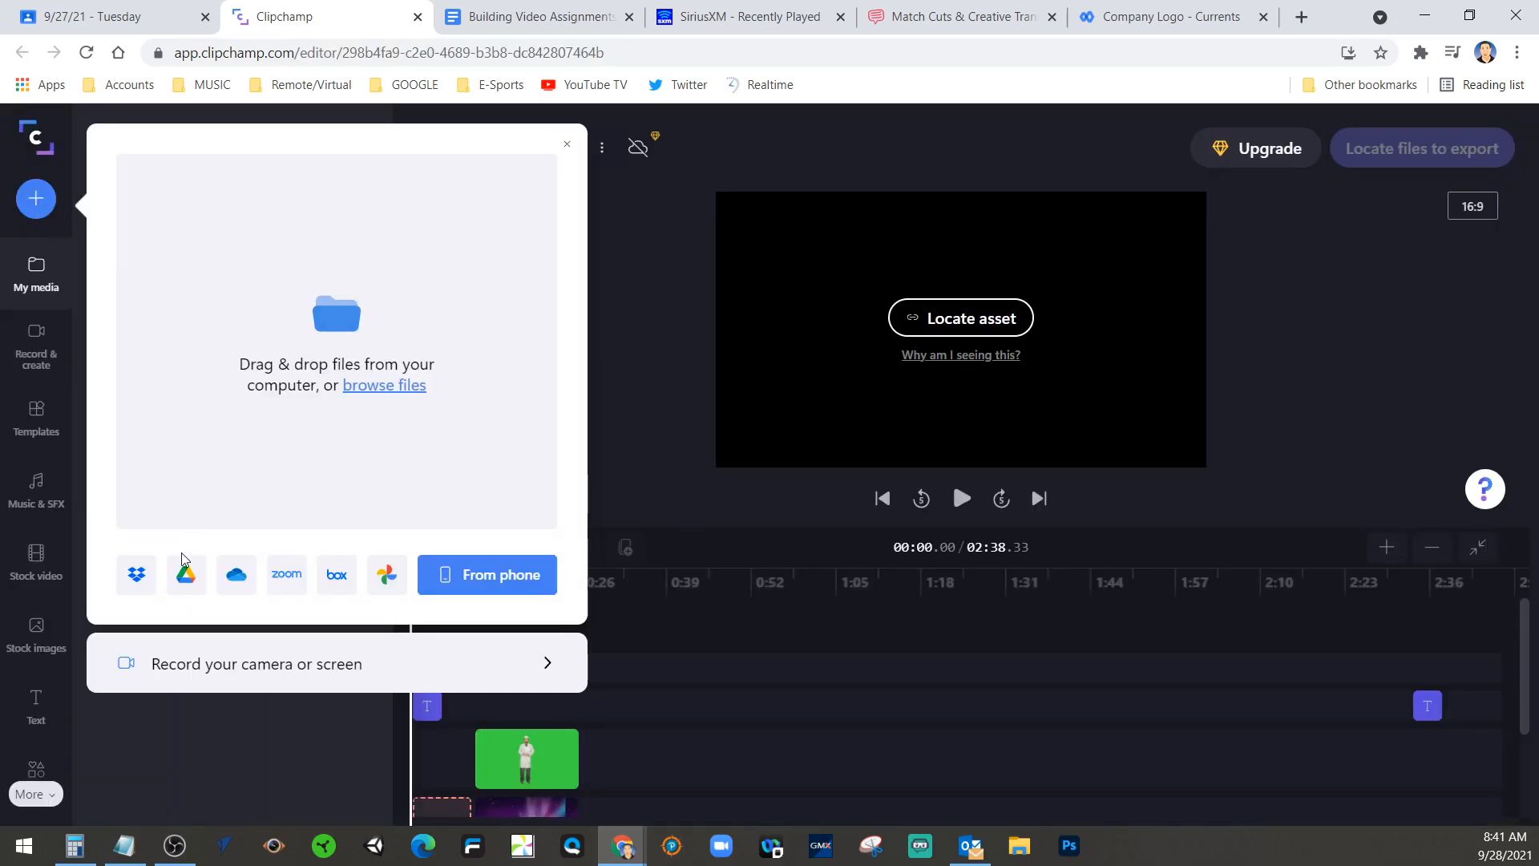
click(186, 577)
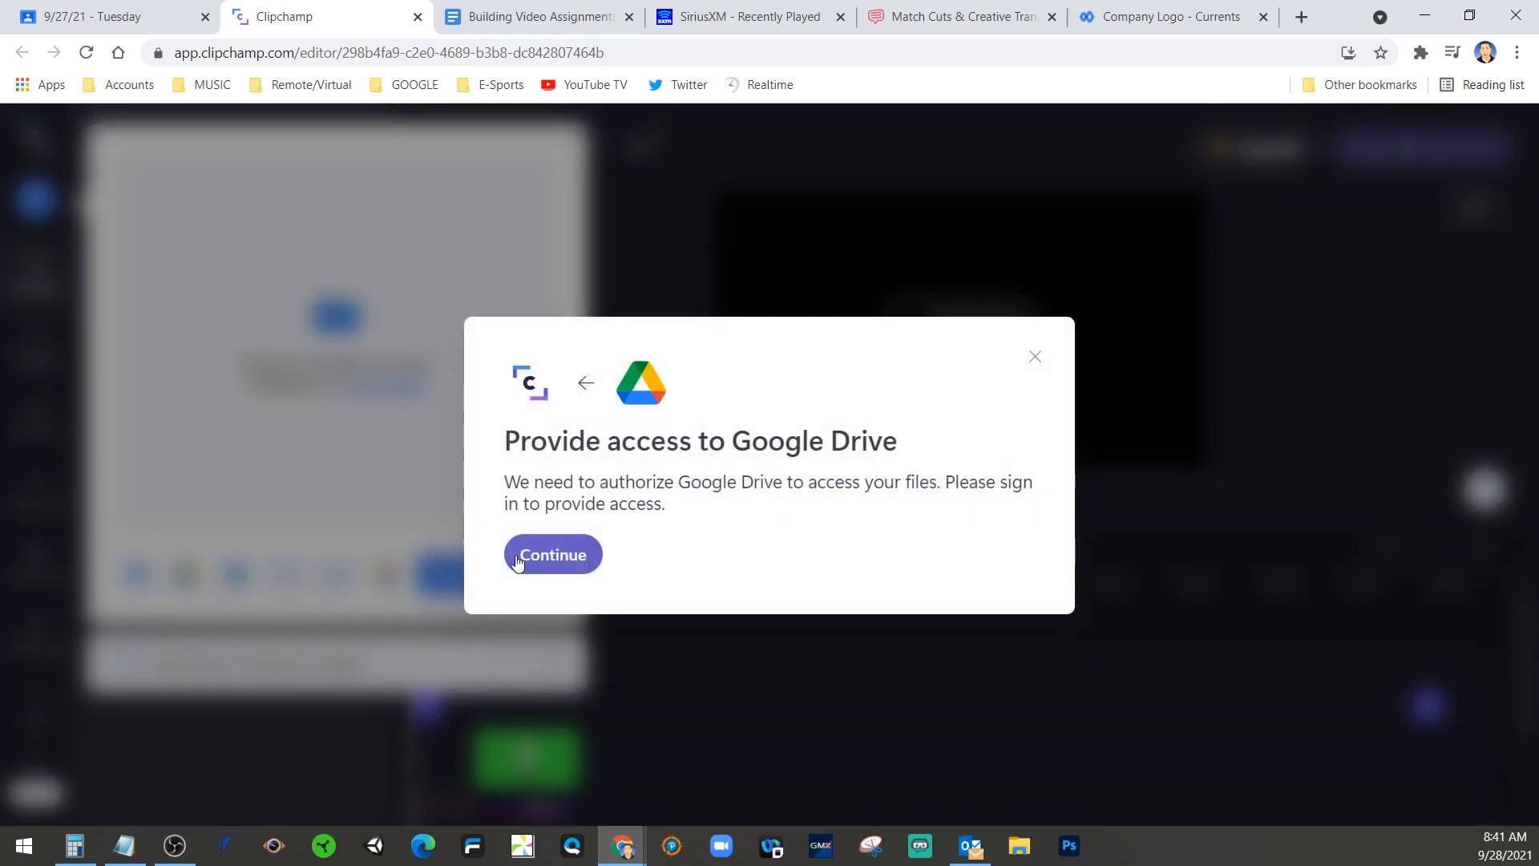
click(557, 556)
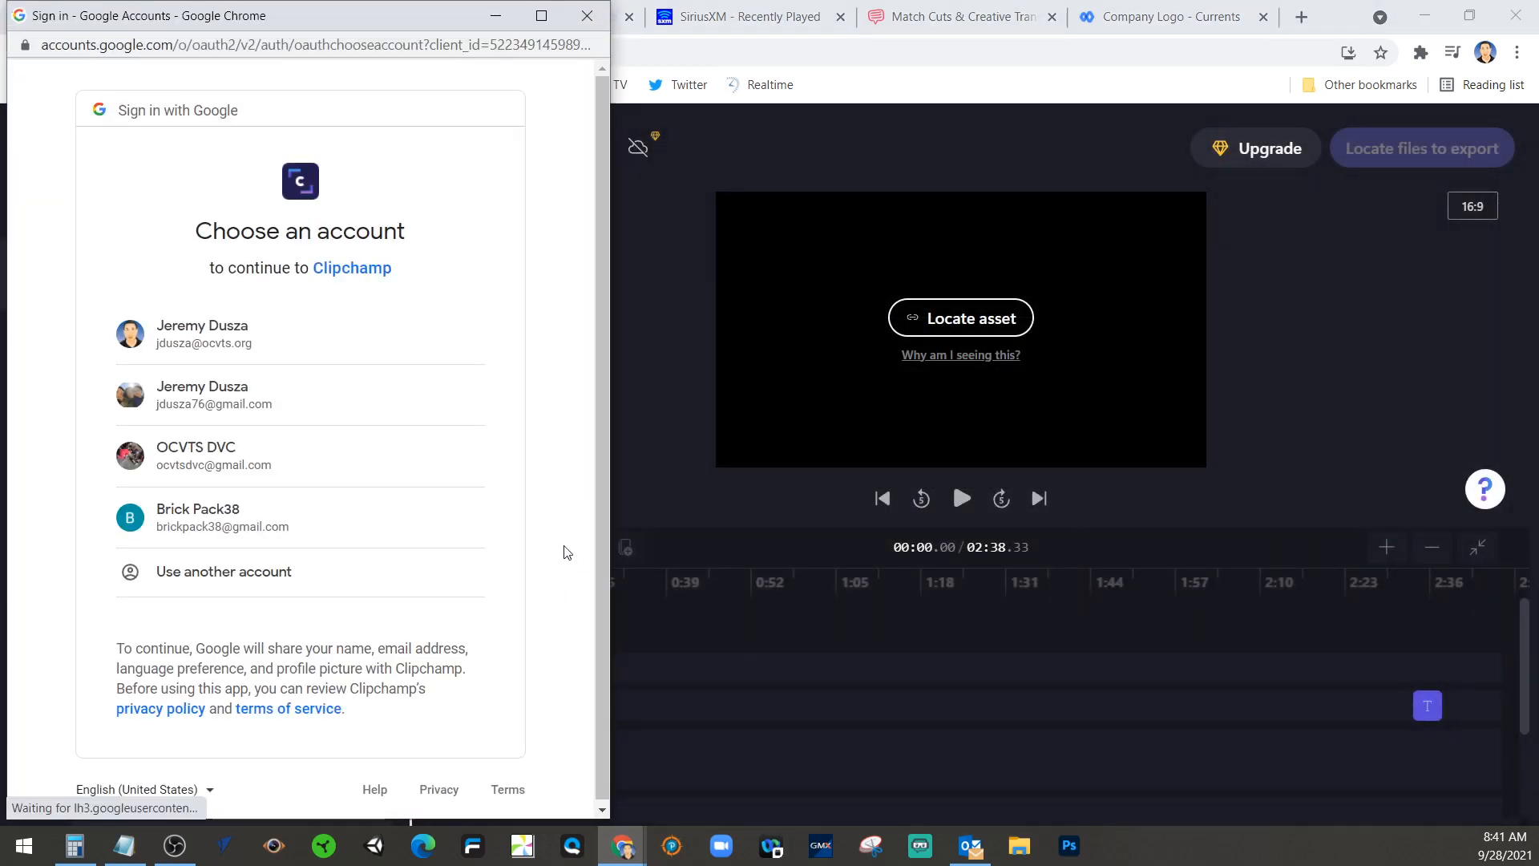
click(333, 405)
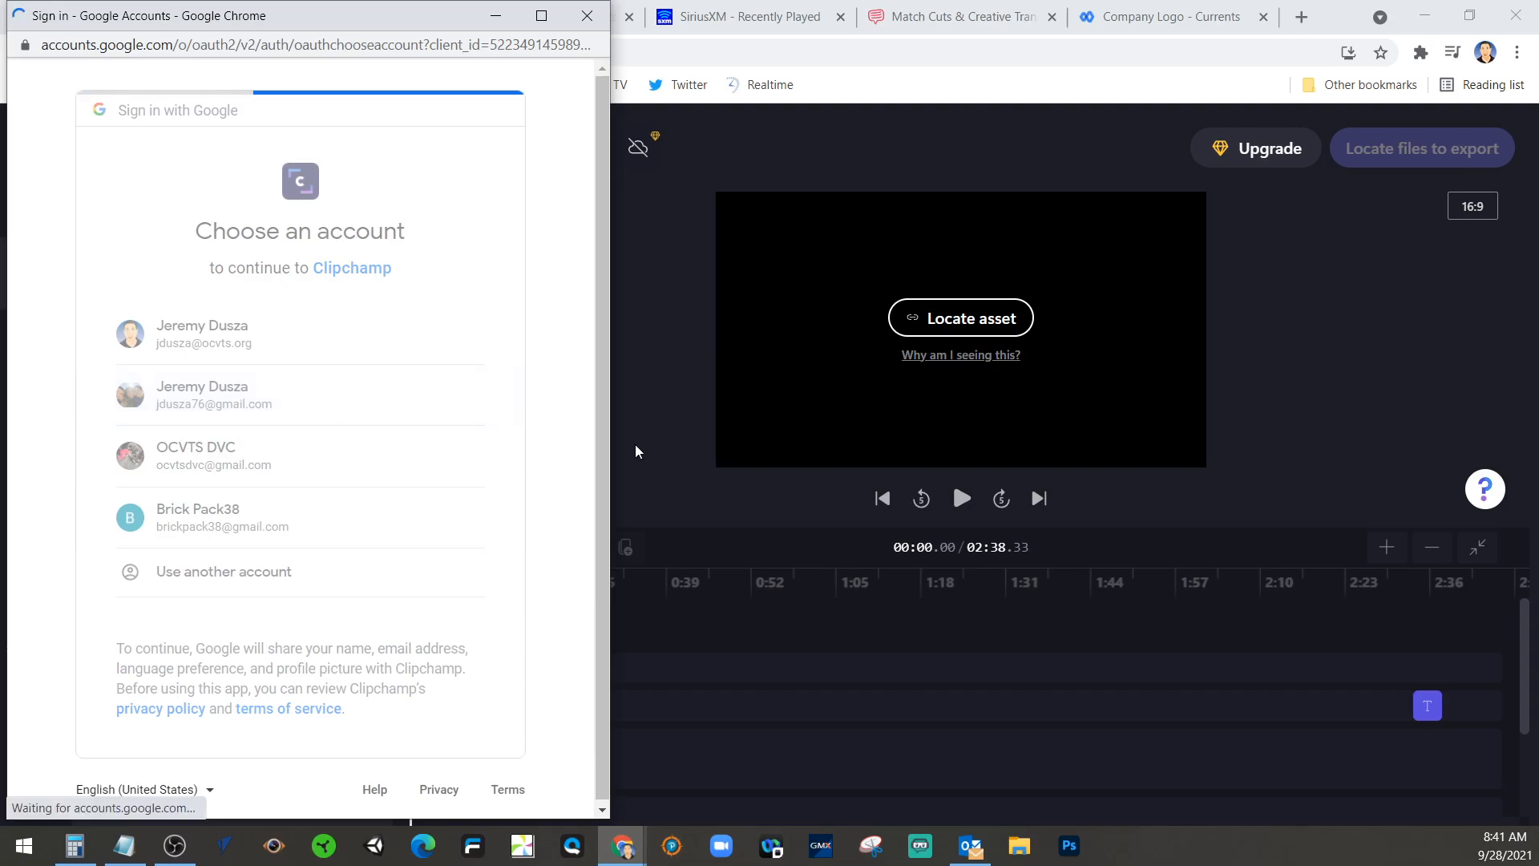
click(438, 674)
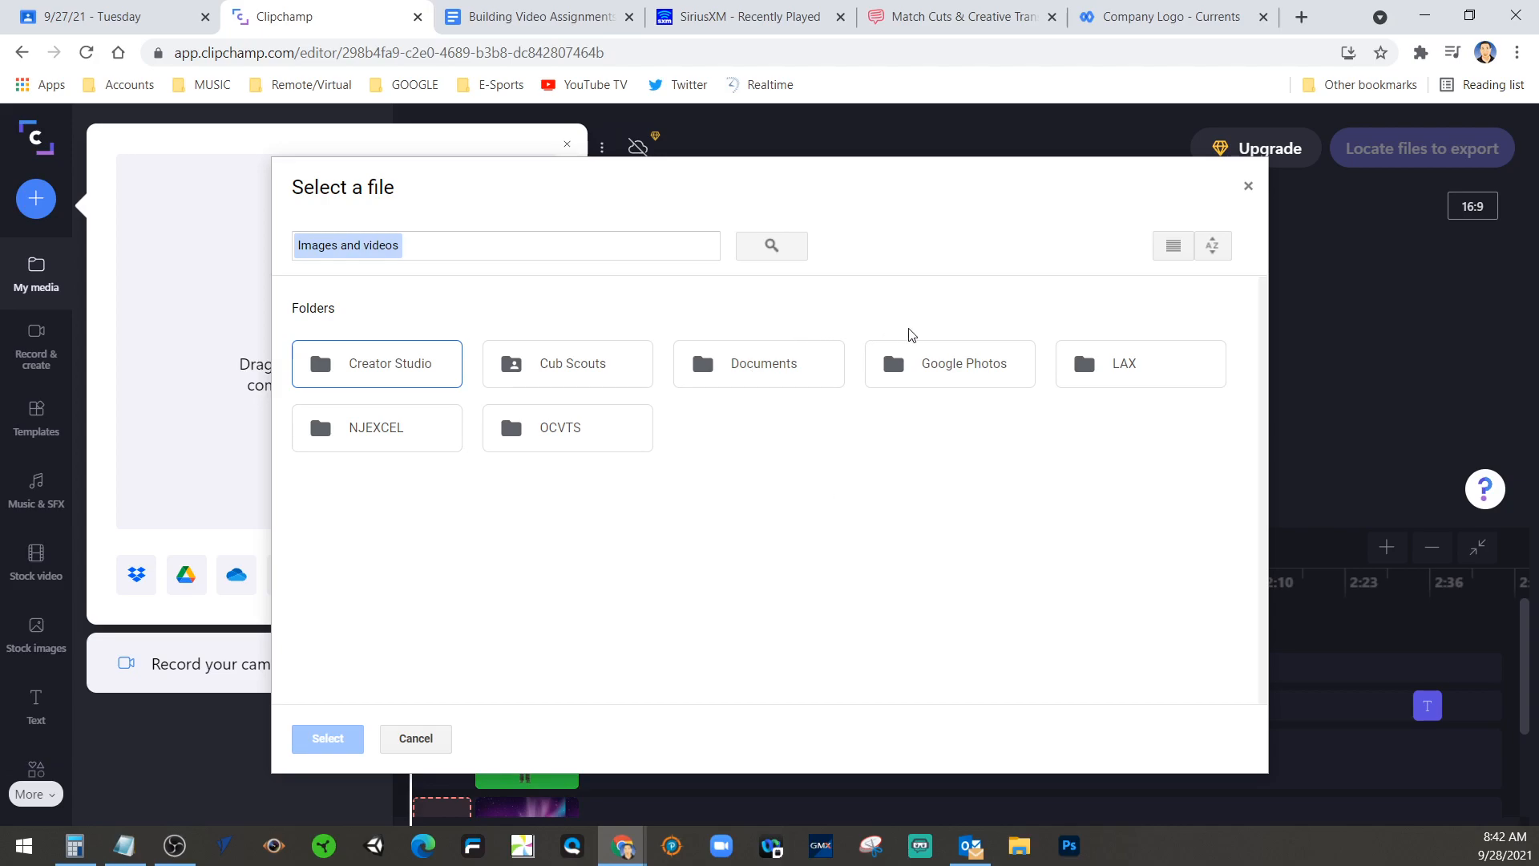
Step: View the Google Drive folders as a list, and look at the QR code for importing media from a phone
click(1172, 246)
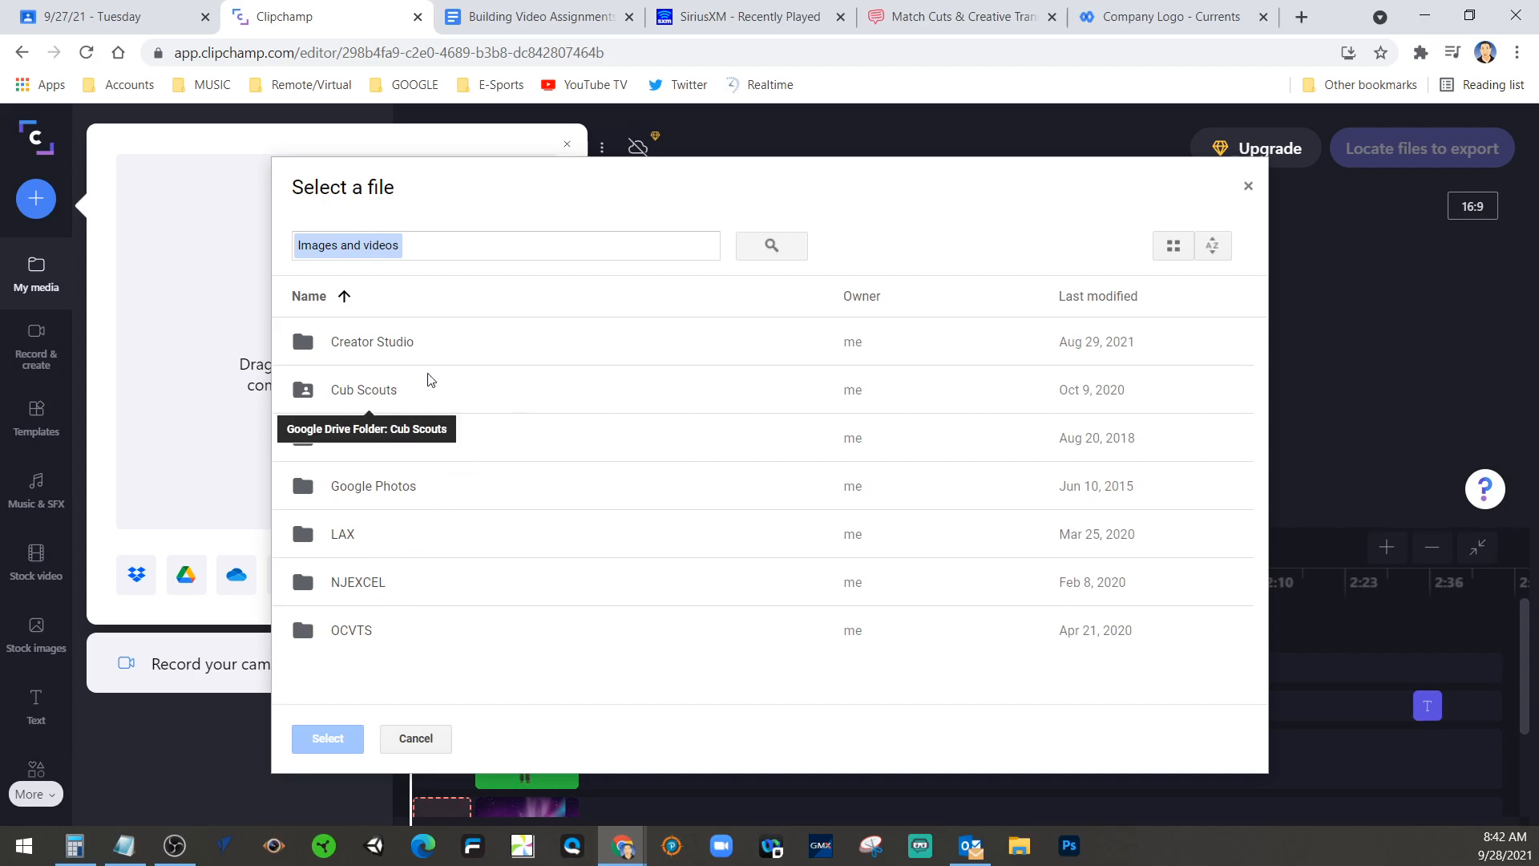
click(1248, 187)
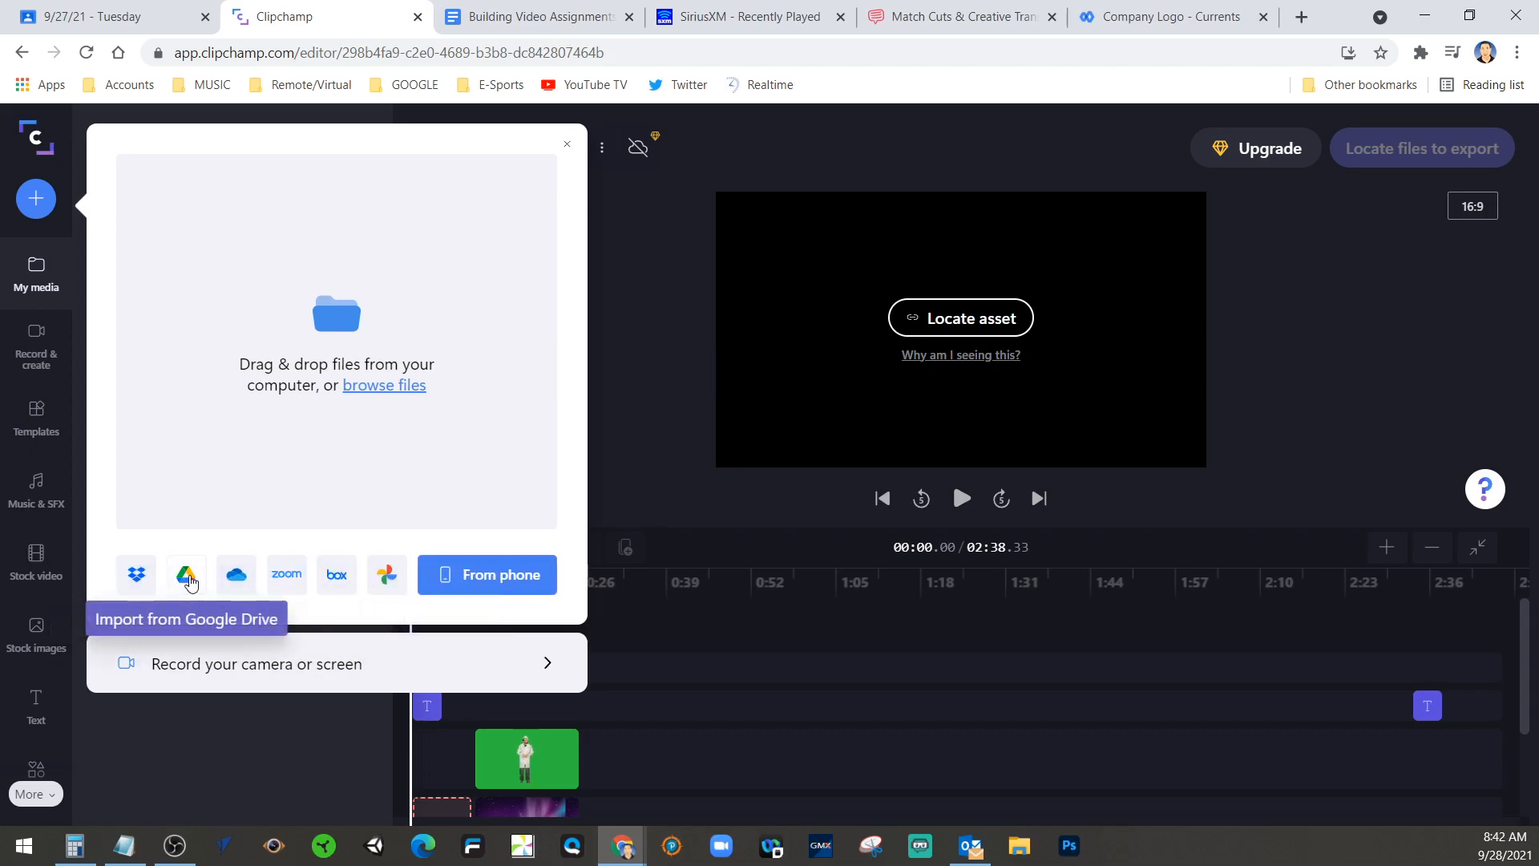
click(500, 576)
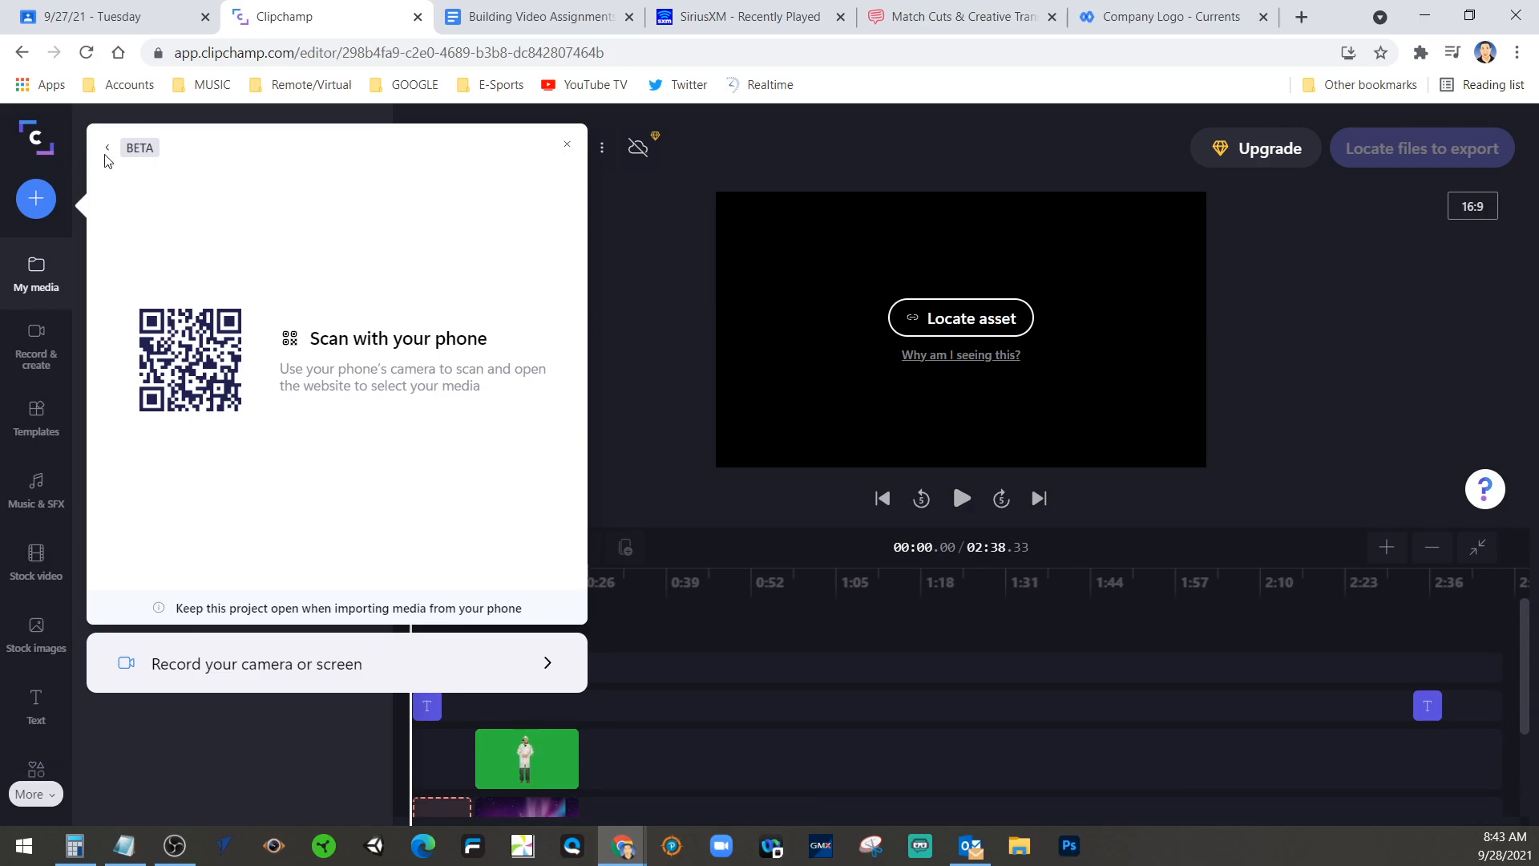
click(569, 147)
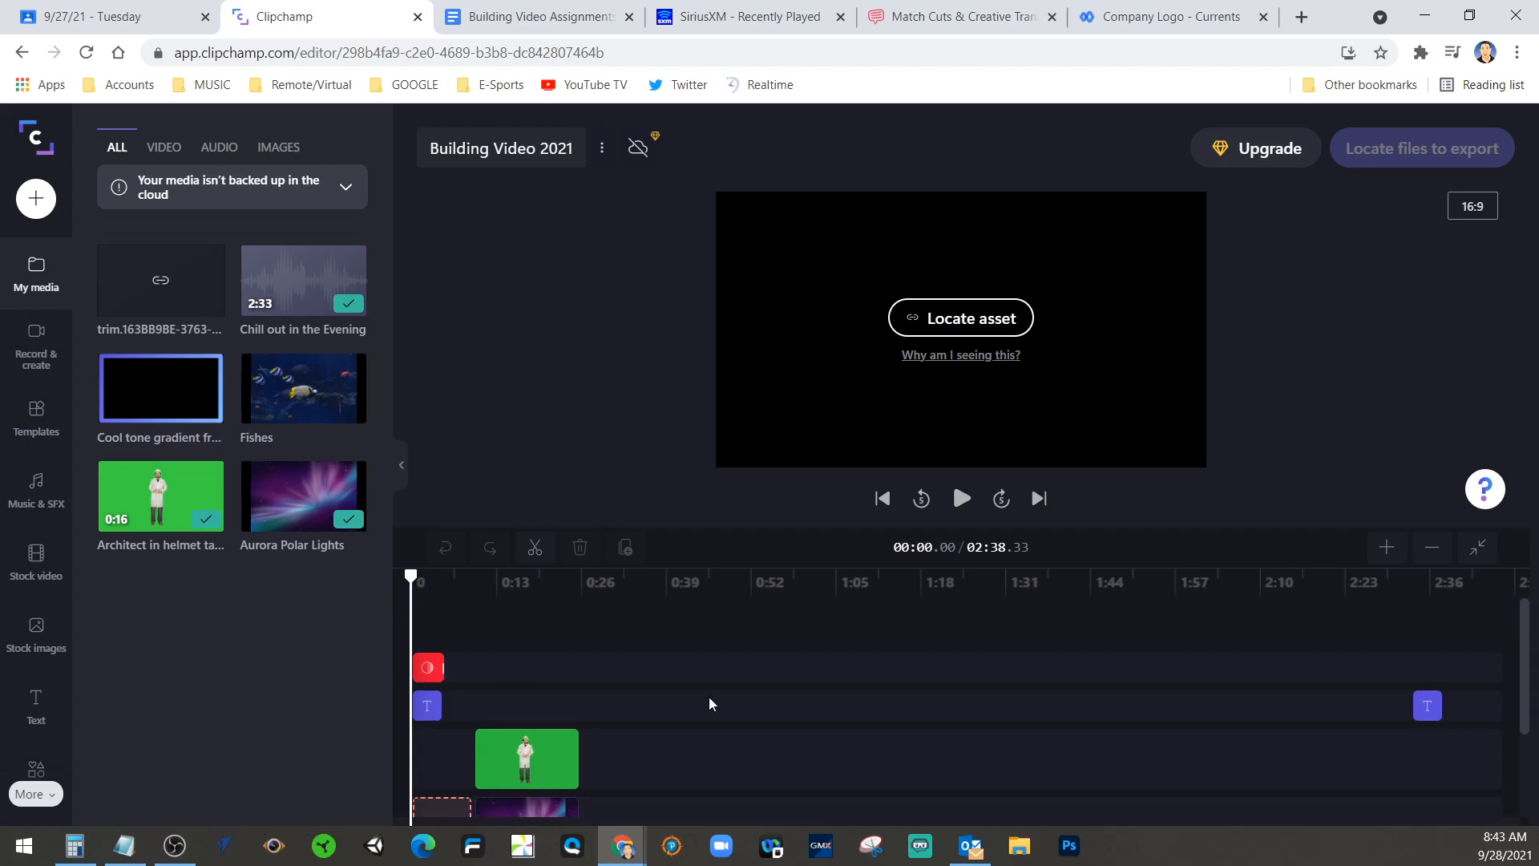
Step: Move the Clipchamp project's browser tab into its own window
drag(1354, 20, 0, 177)
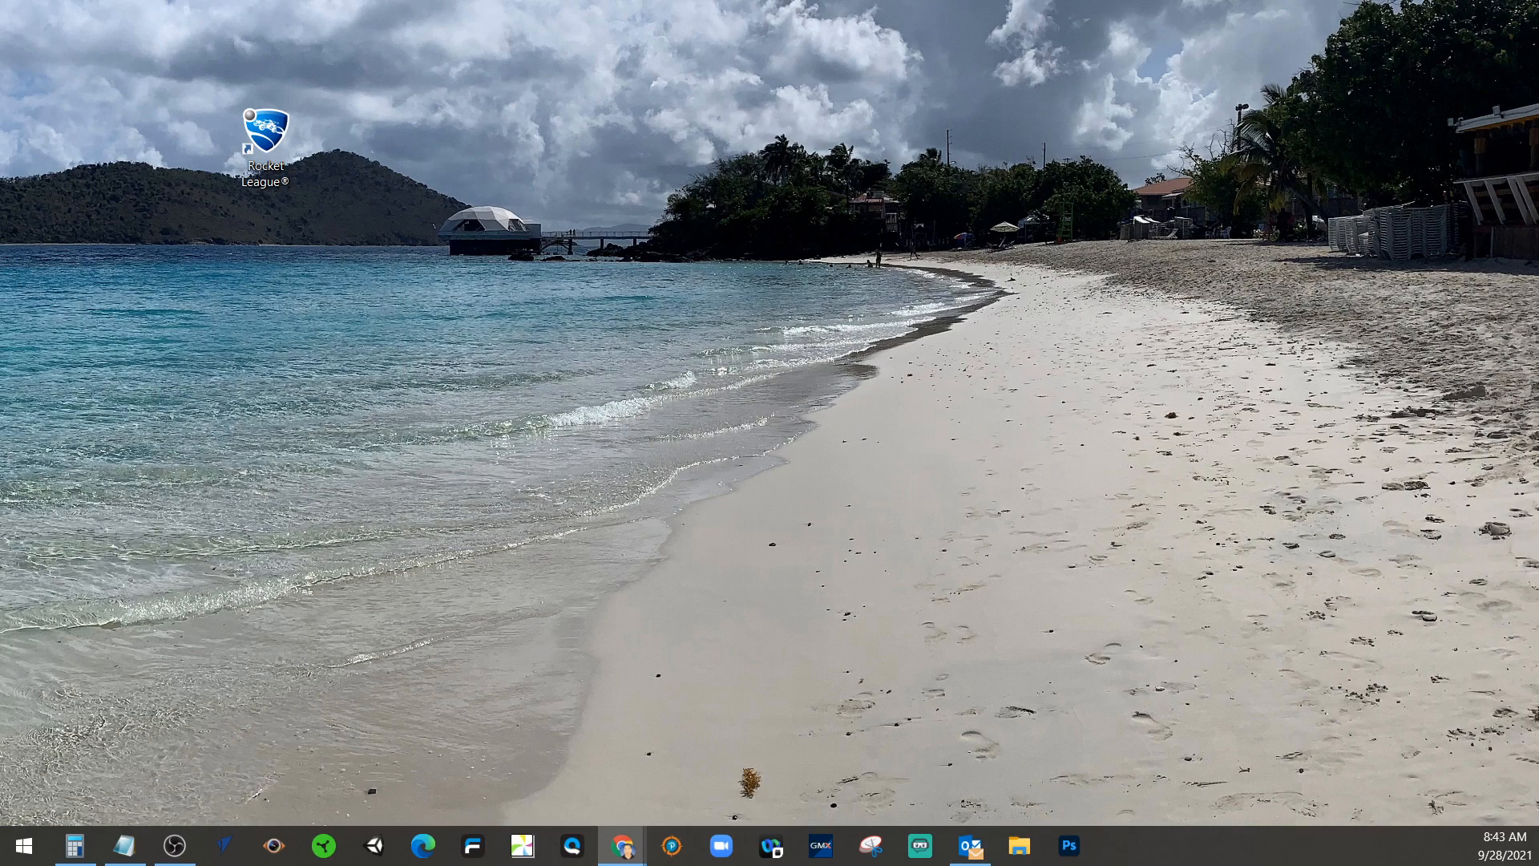
drag(0, 4, 380, 183)
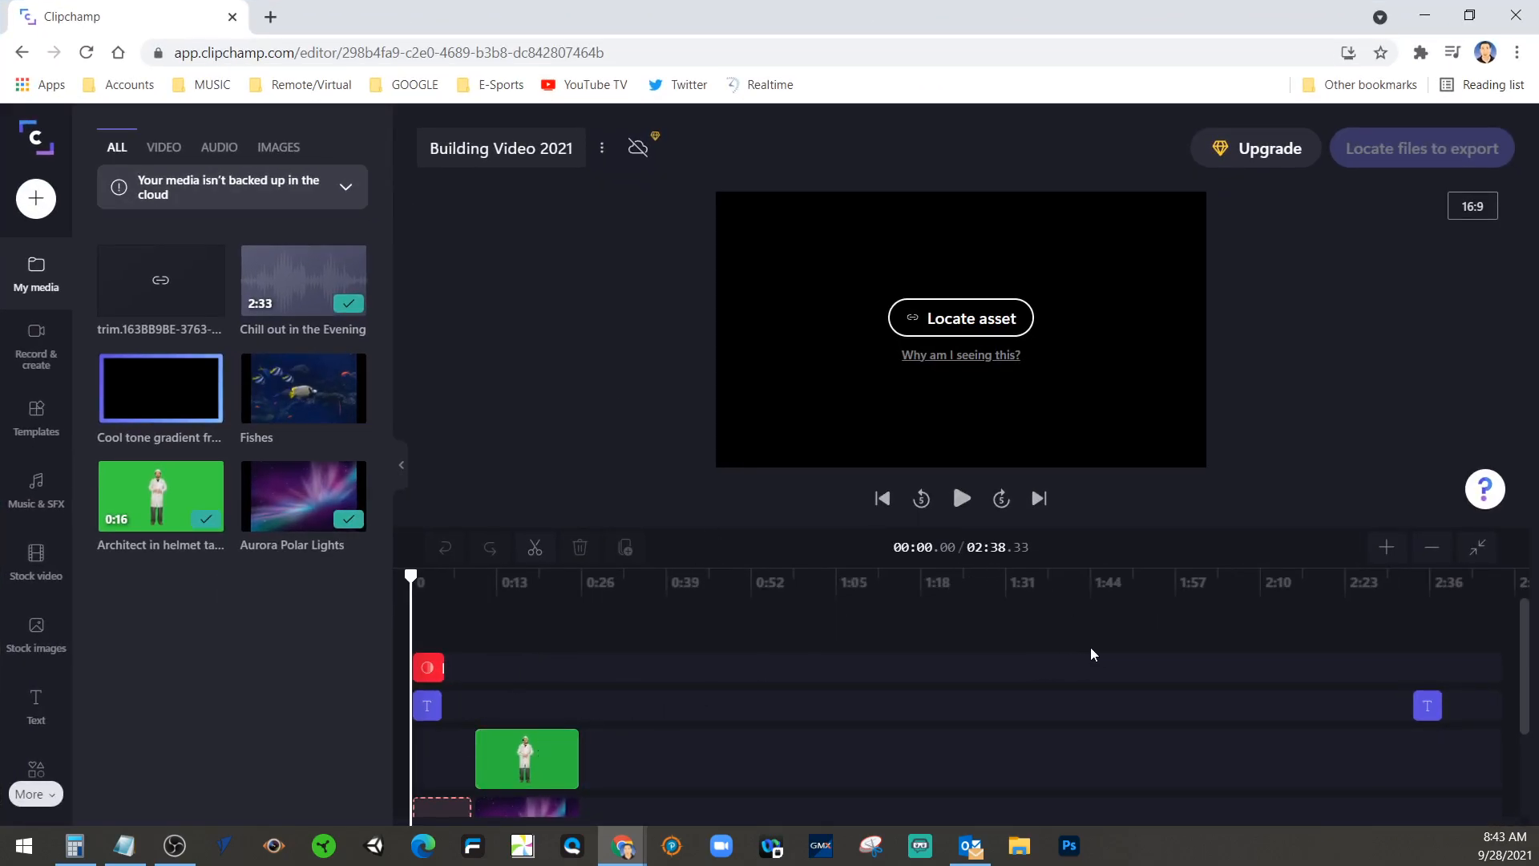
Step: Zoom in on the timeline until the Progress Bar and OCVTS BRICK clip names are readable
click(1396, 550)
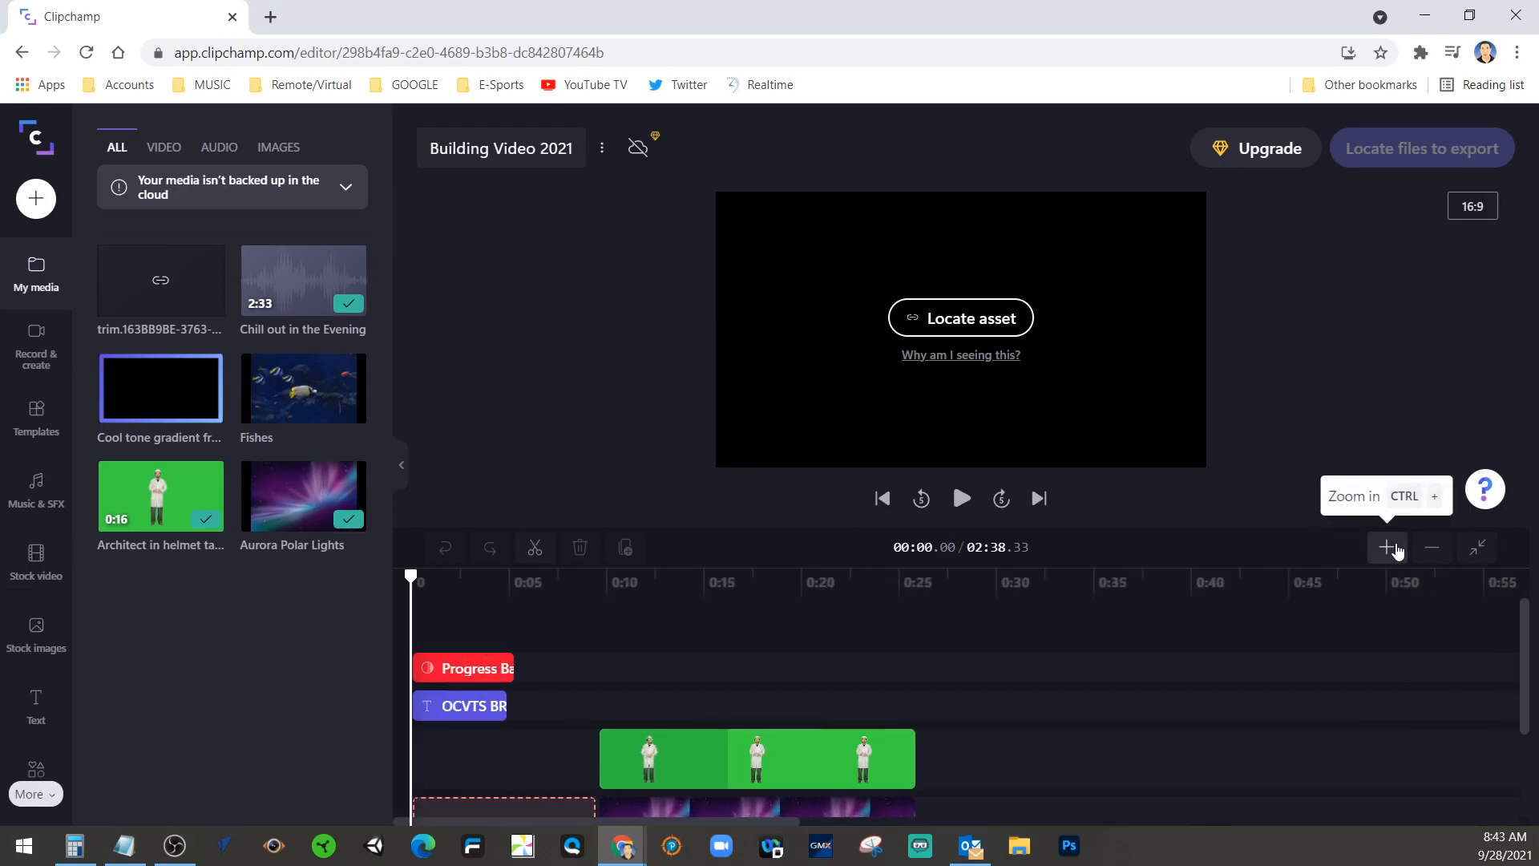
click(1395, 550)
click(1395, 550)
click(1395, 550)
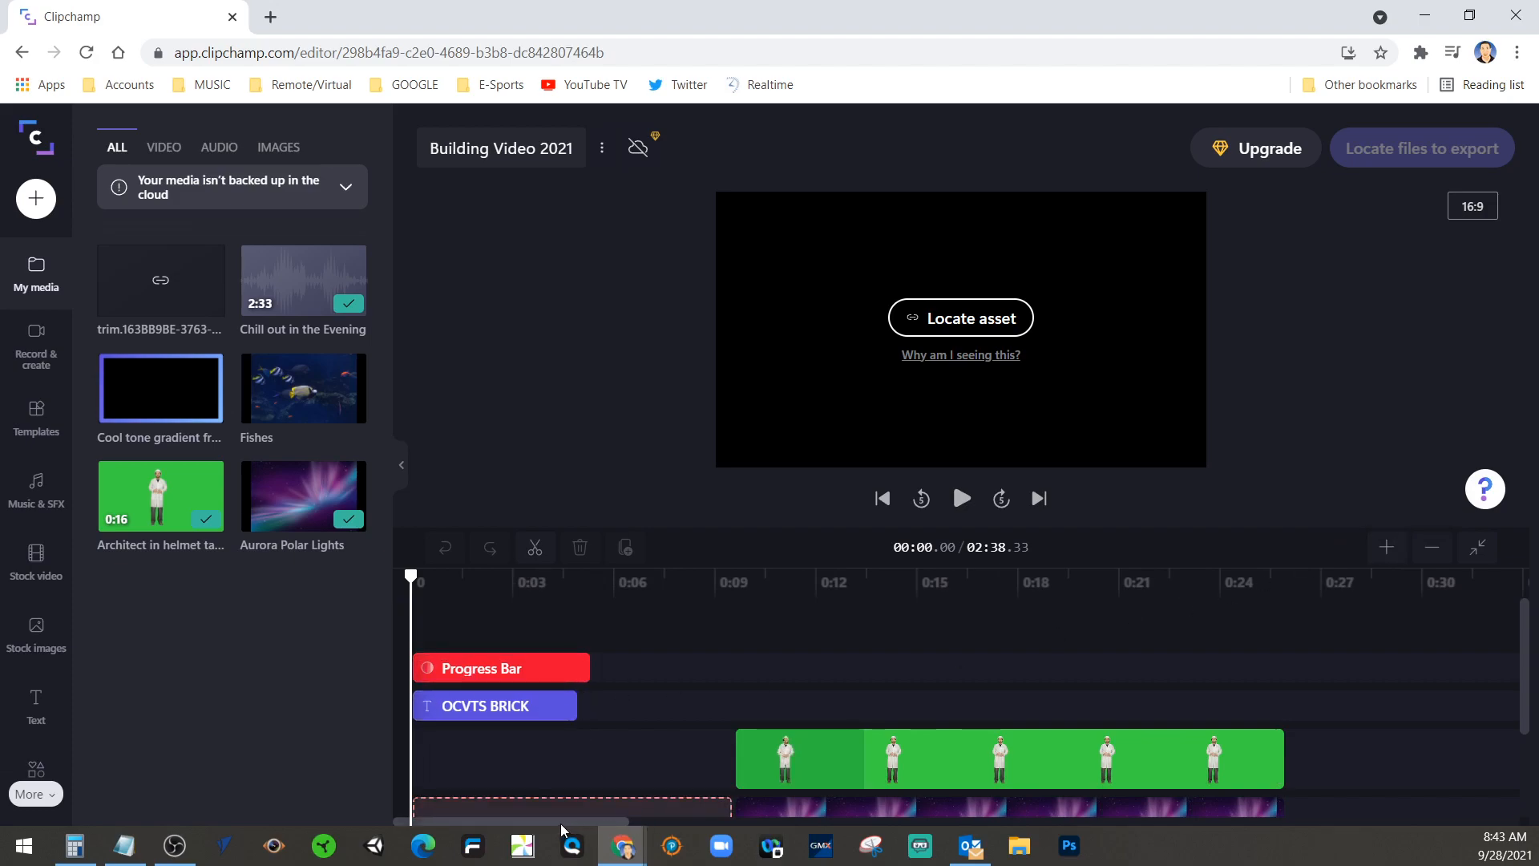
drag(560, 821, 527, 823)
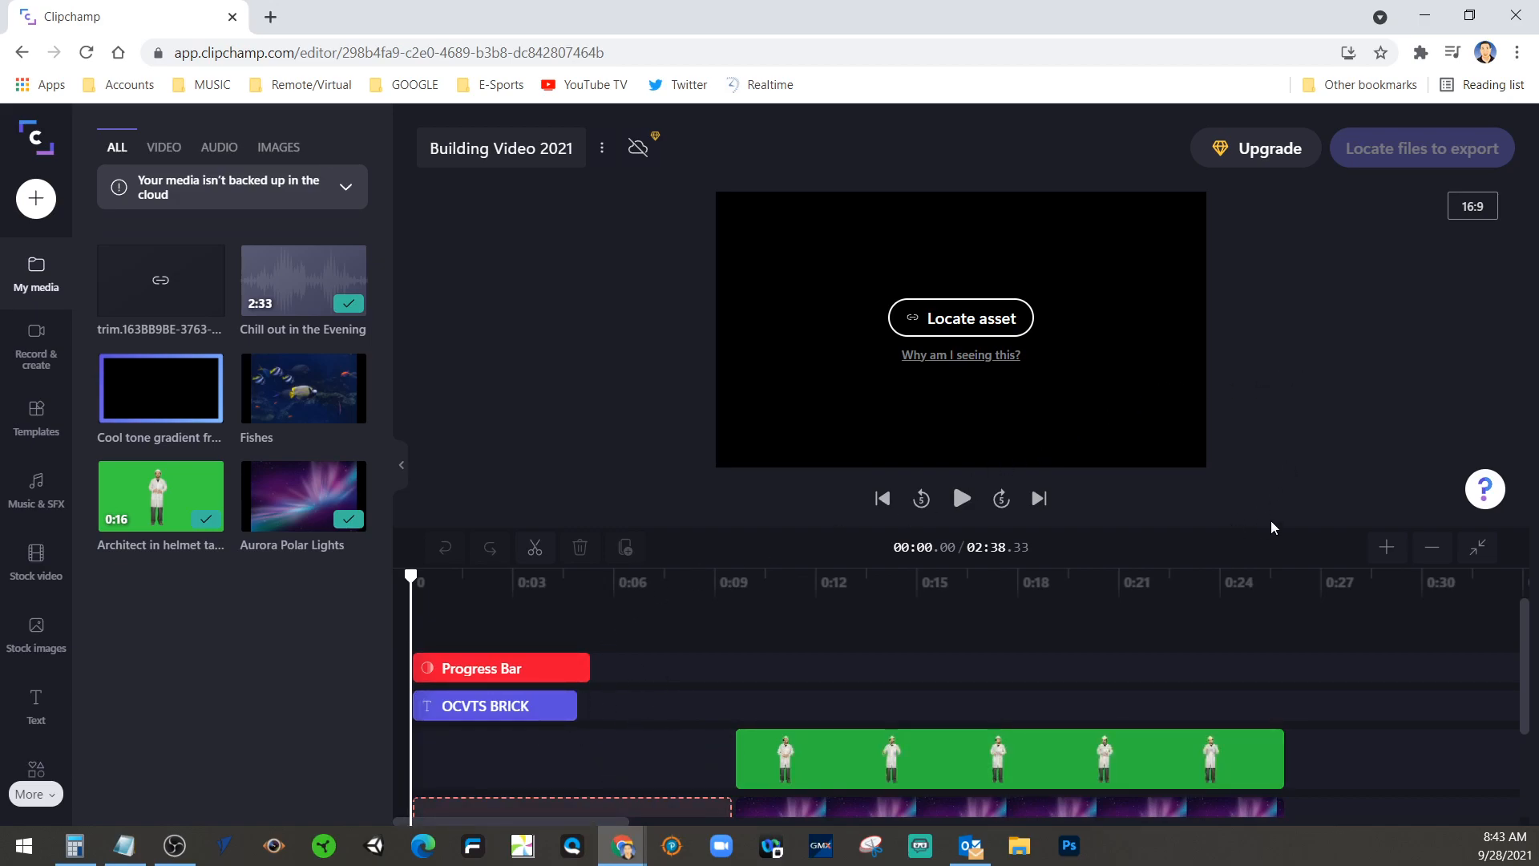
click(1387, 550)
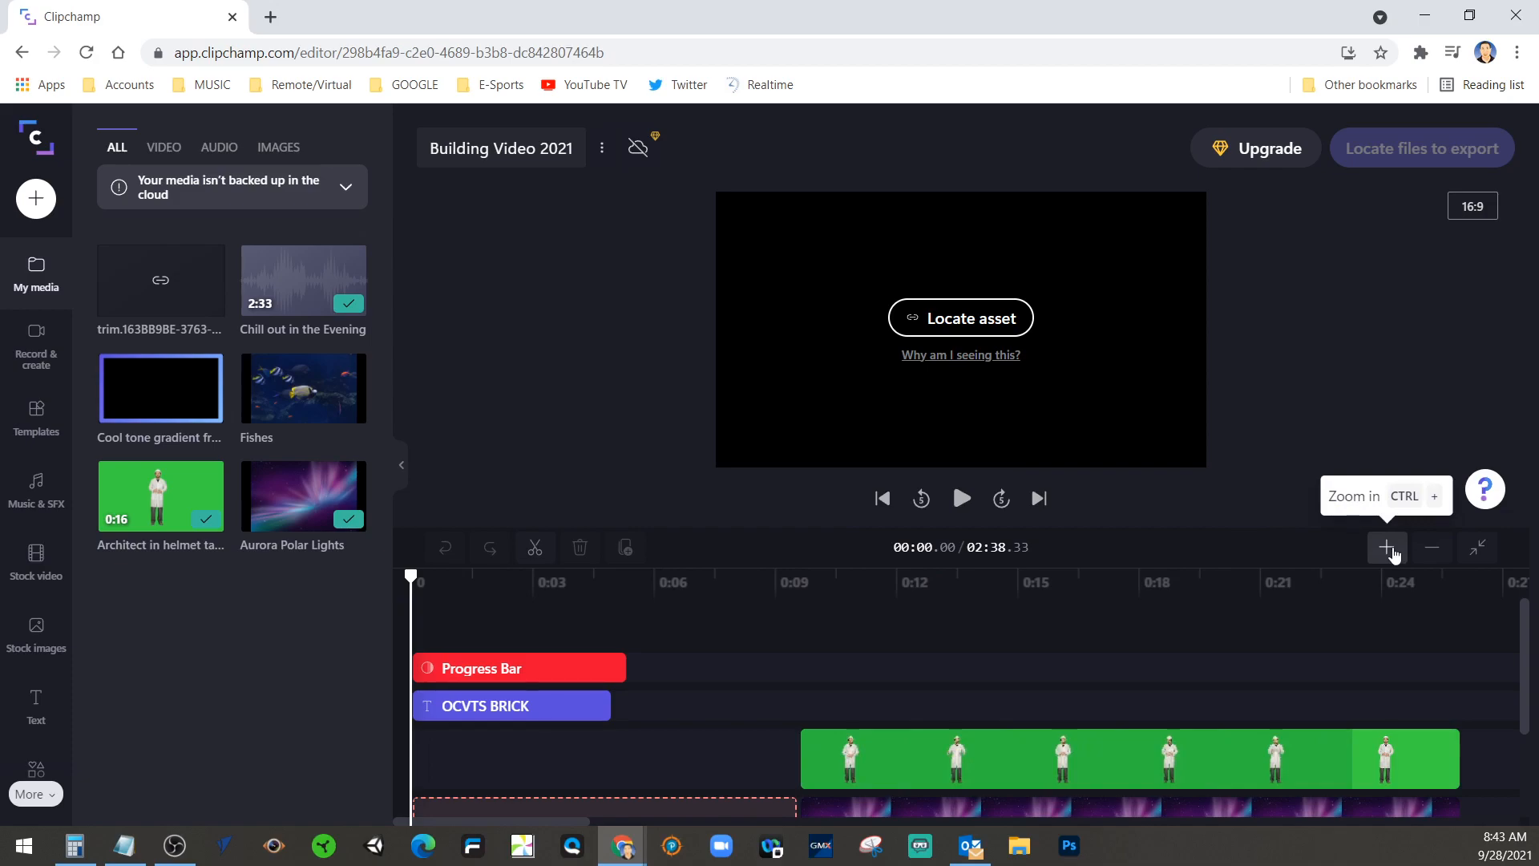
click(1432, 546)
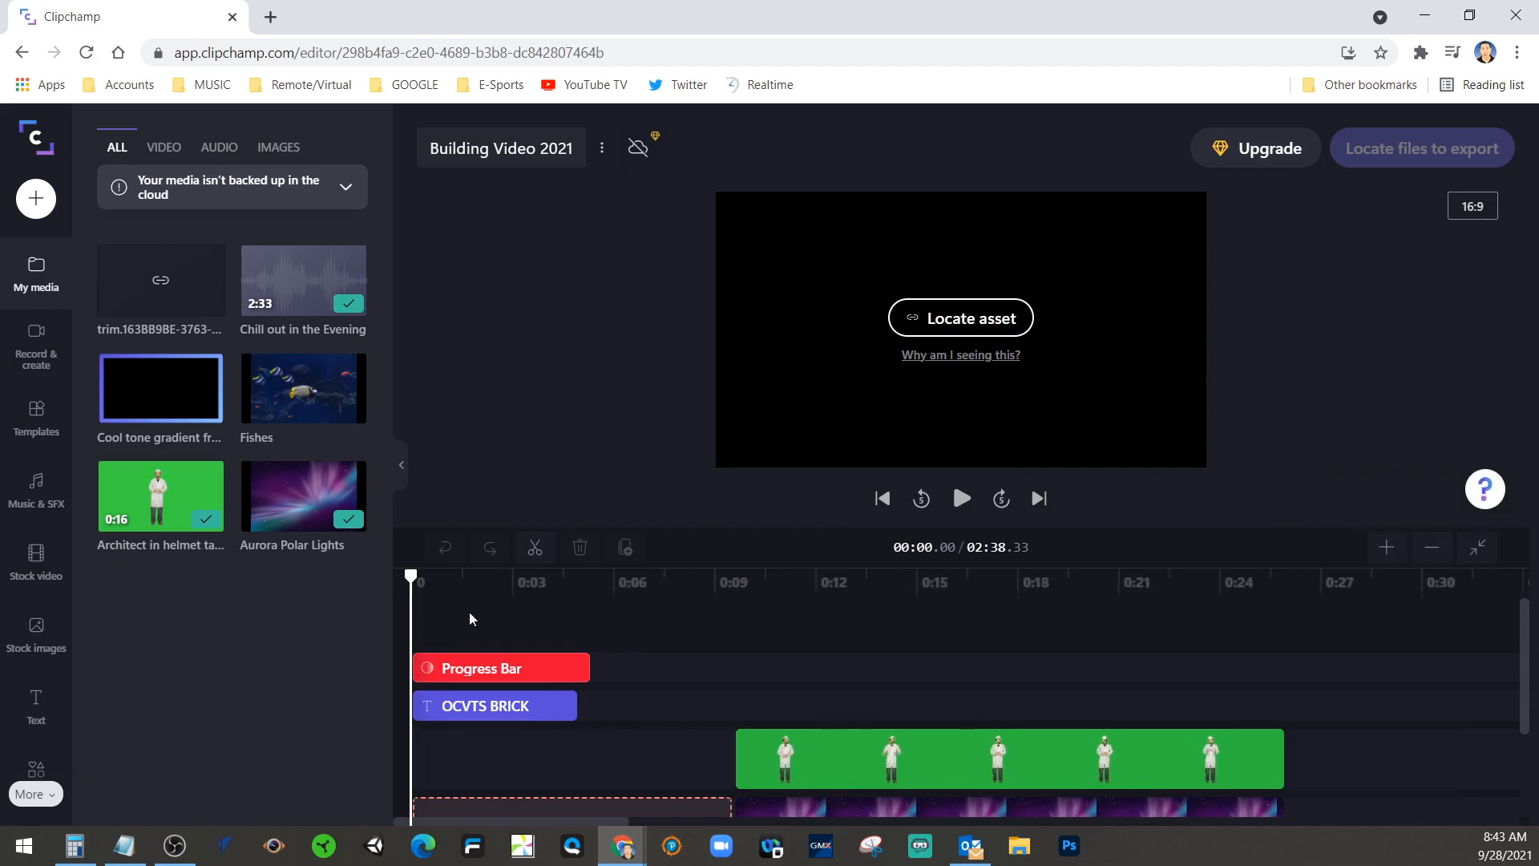
Step: Scrub the playhead to about 3.5 seconds, and return it to the start of the timeline
drag(411, 575, 529, 577)
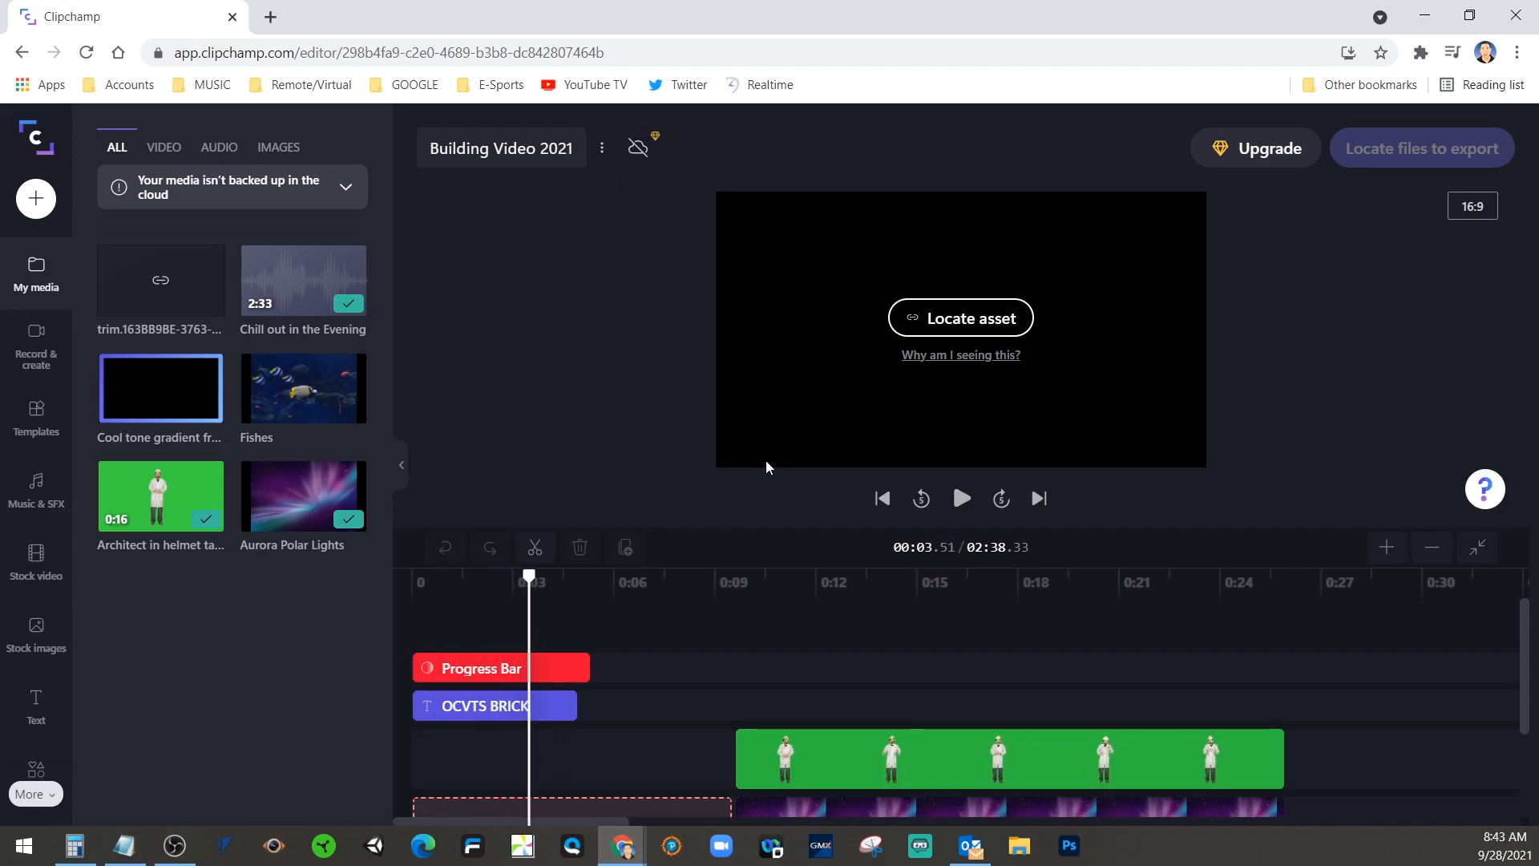
drag(661, 793, 545, 810)
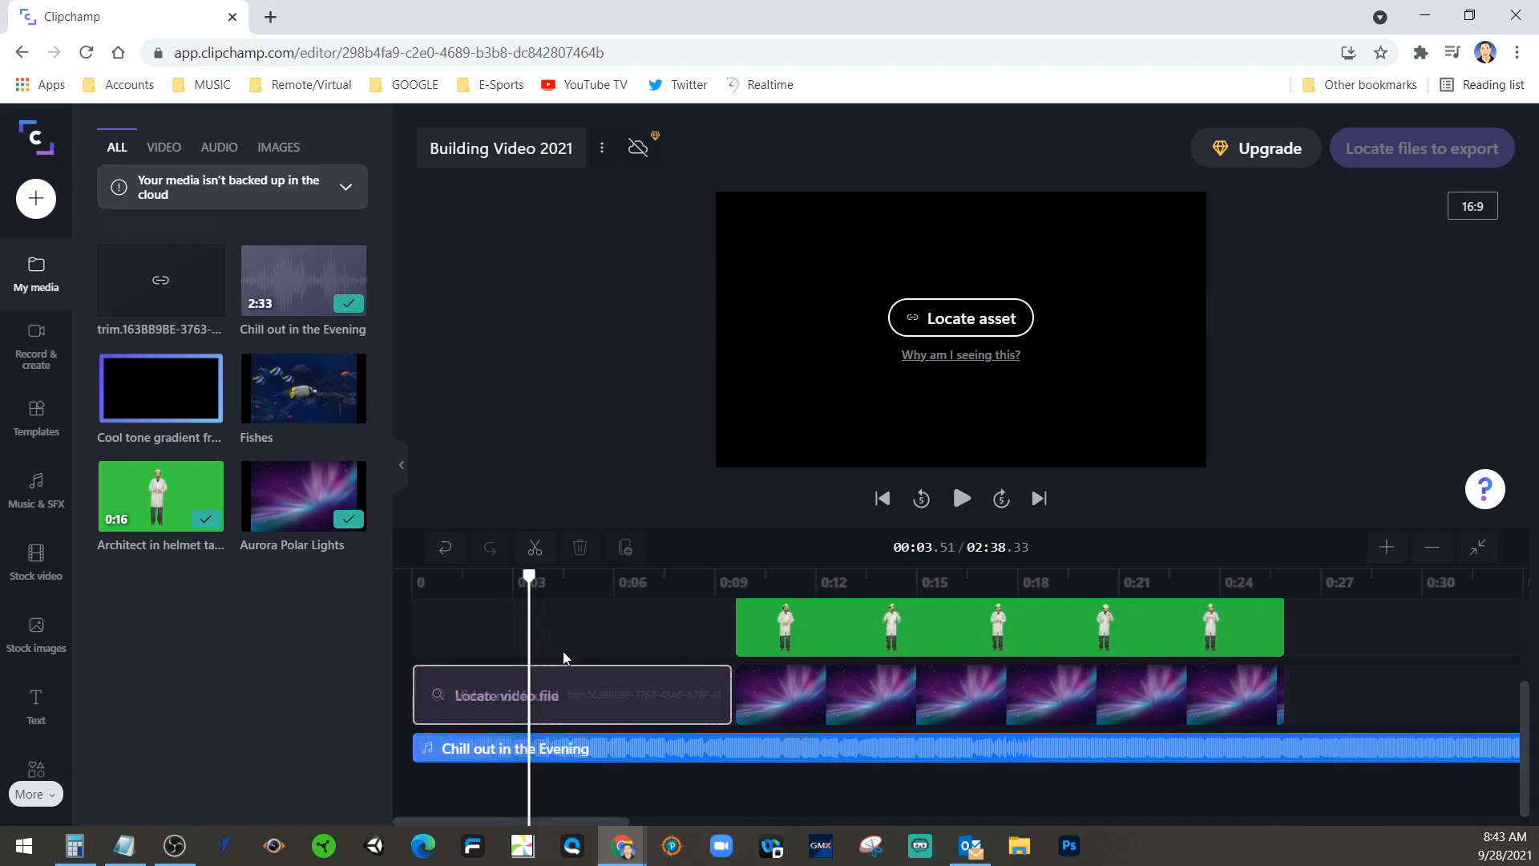
drag(531, 576, 358, 571)
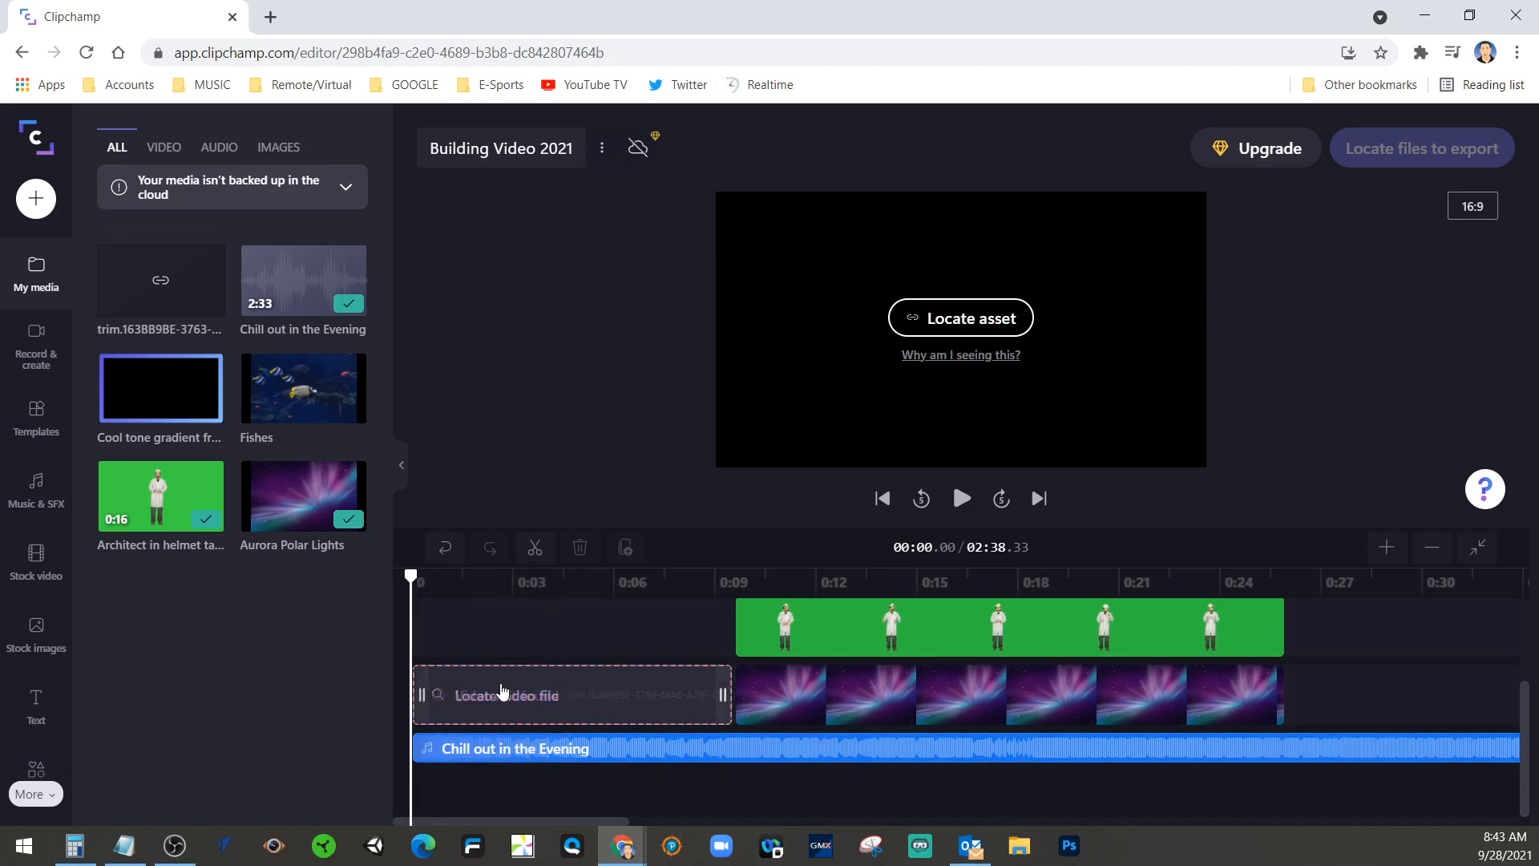
scroll(499, 692, up, 2)
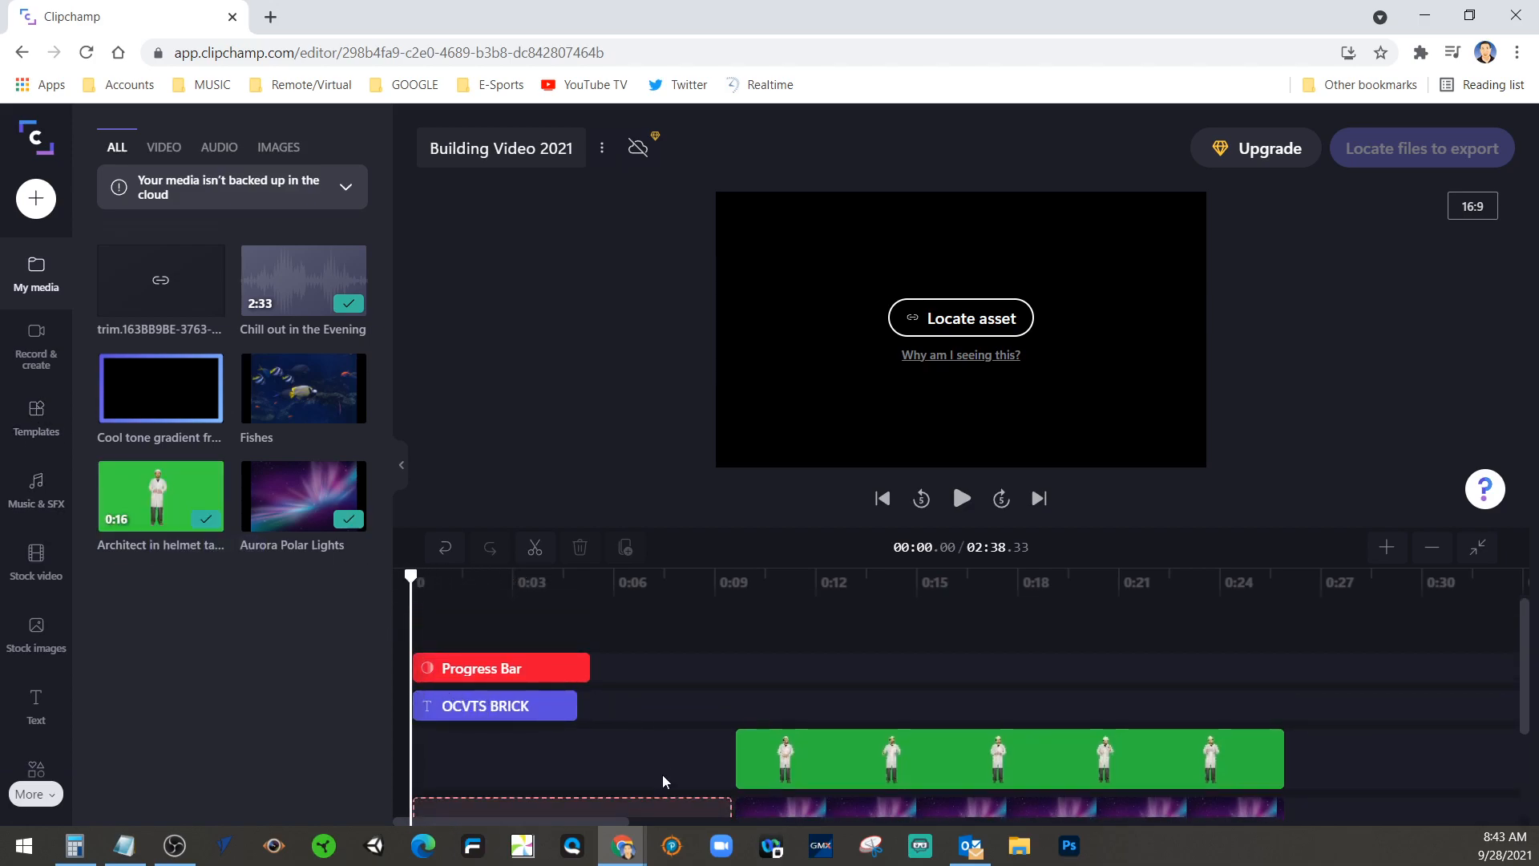
Step: Start playback from the beginning, and view the list of missing files that need locating
click(961, 499)
scroll(593, 777, down, 4)
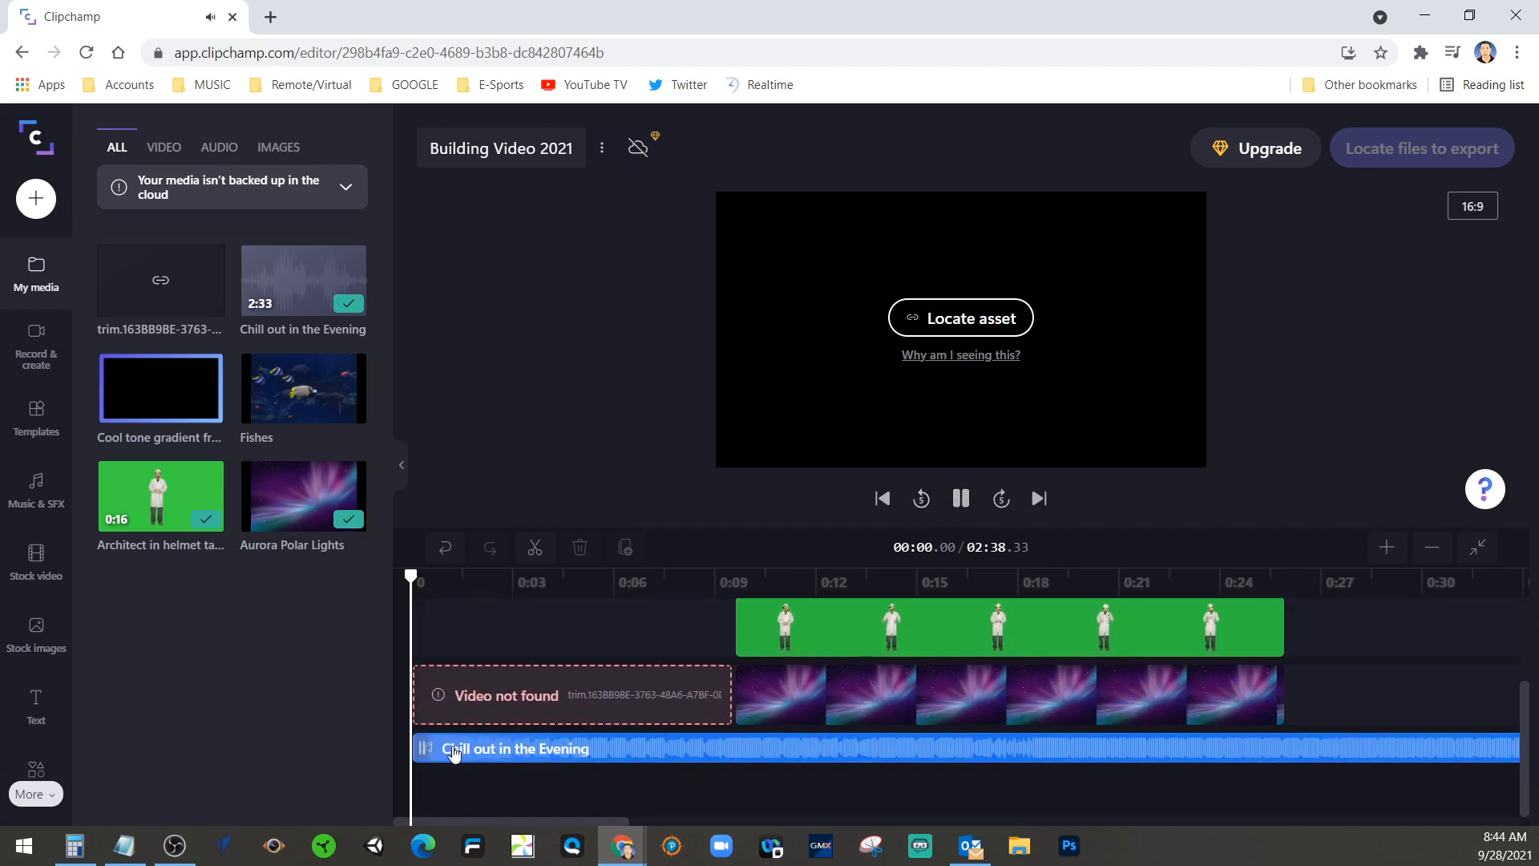
scroll(597, 737, up, 3)
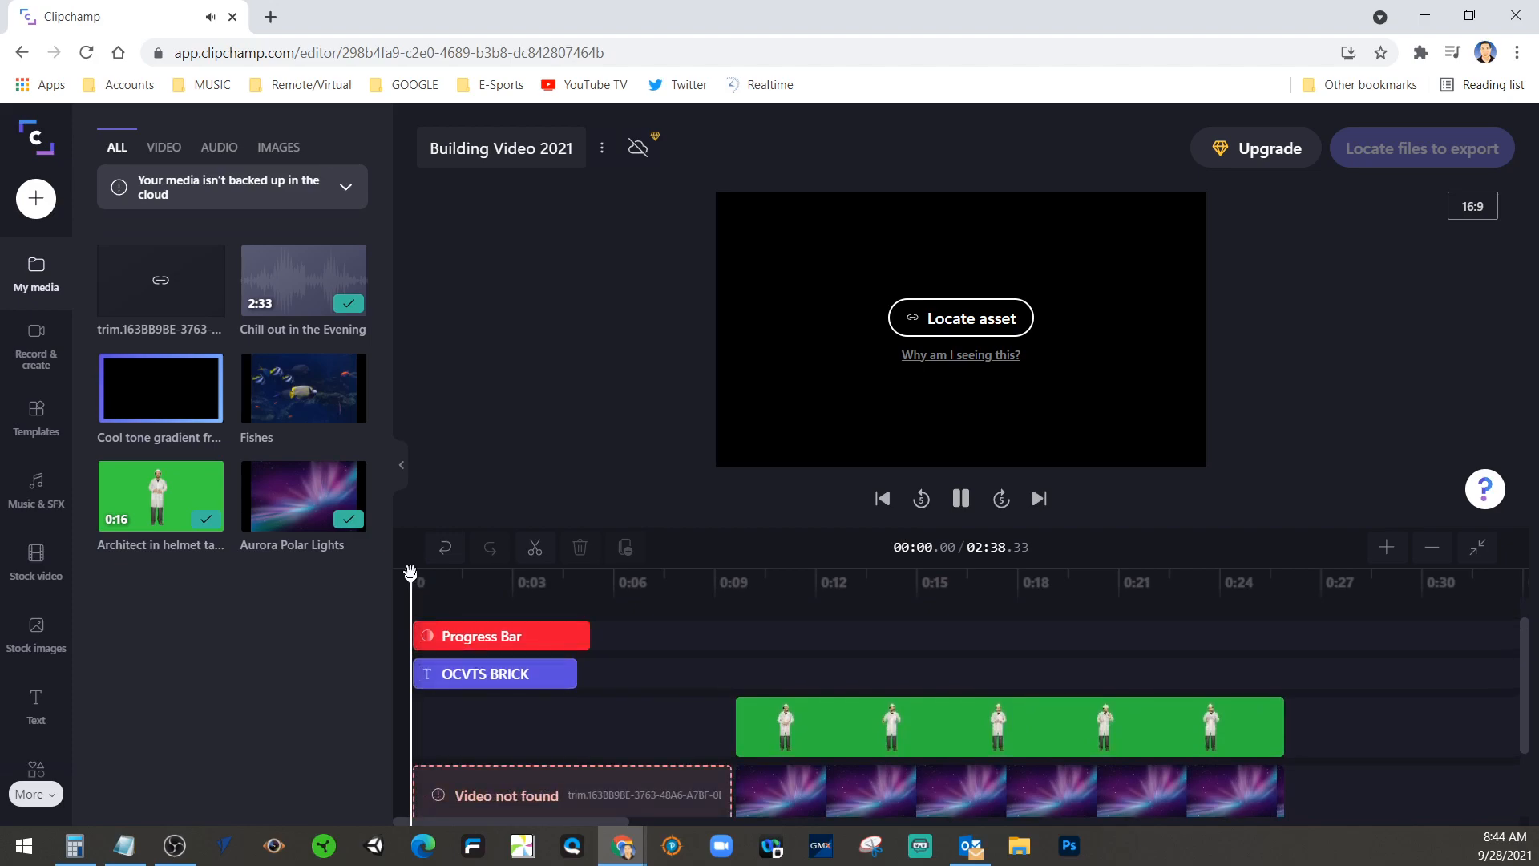
click(950, 319)
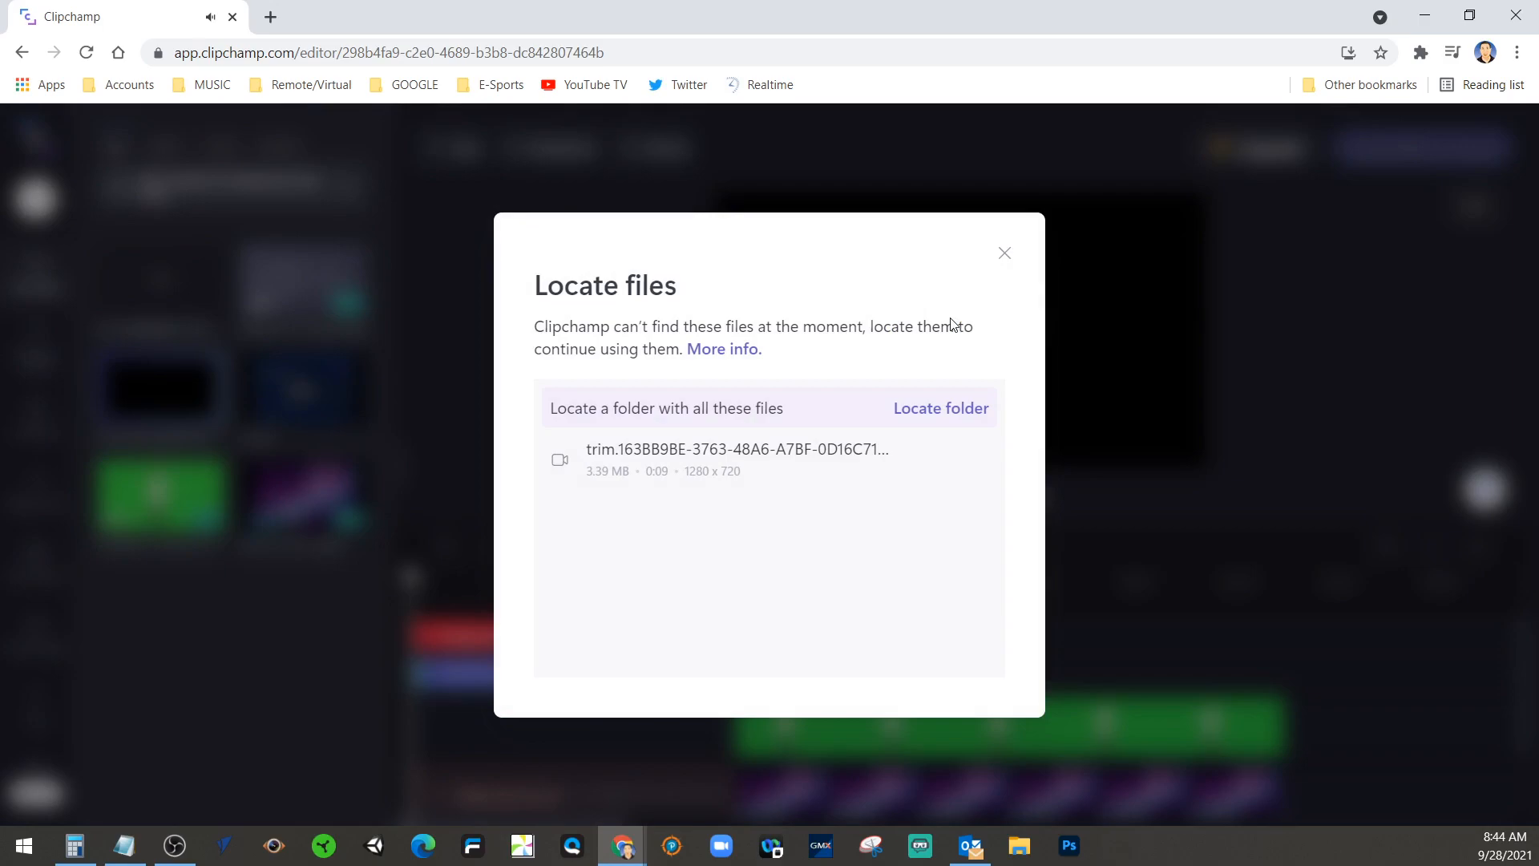
click(1003, 255)
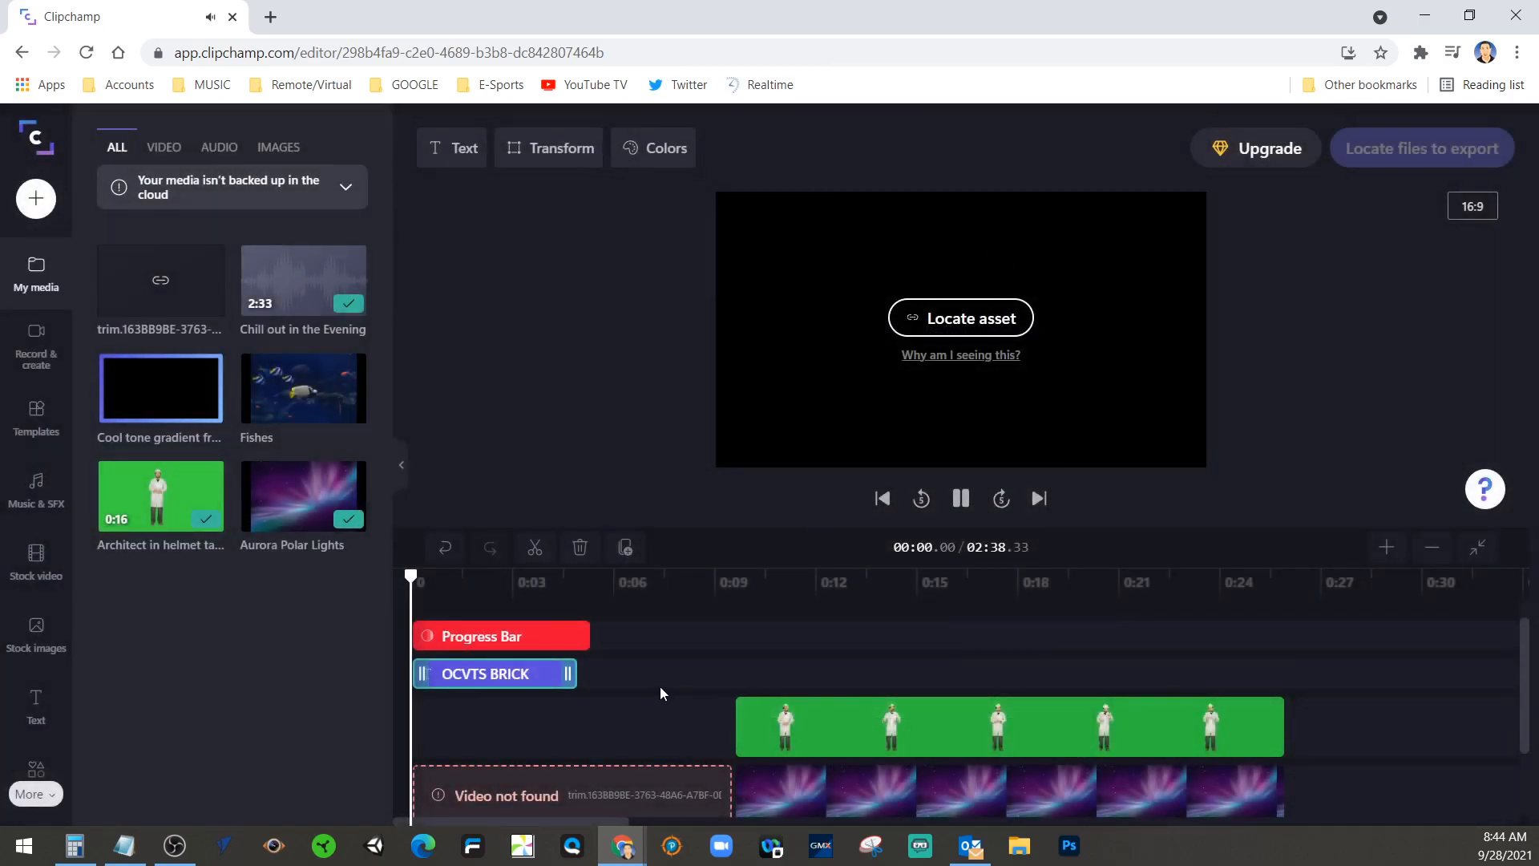
Step: Pause playback and move the playhead to about 7.5 seconds
click(960, 498)
drag(417, 579, 663, 732)
click(715, 728)
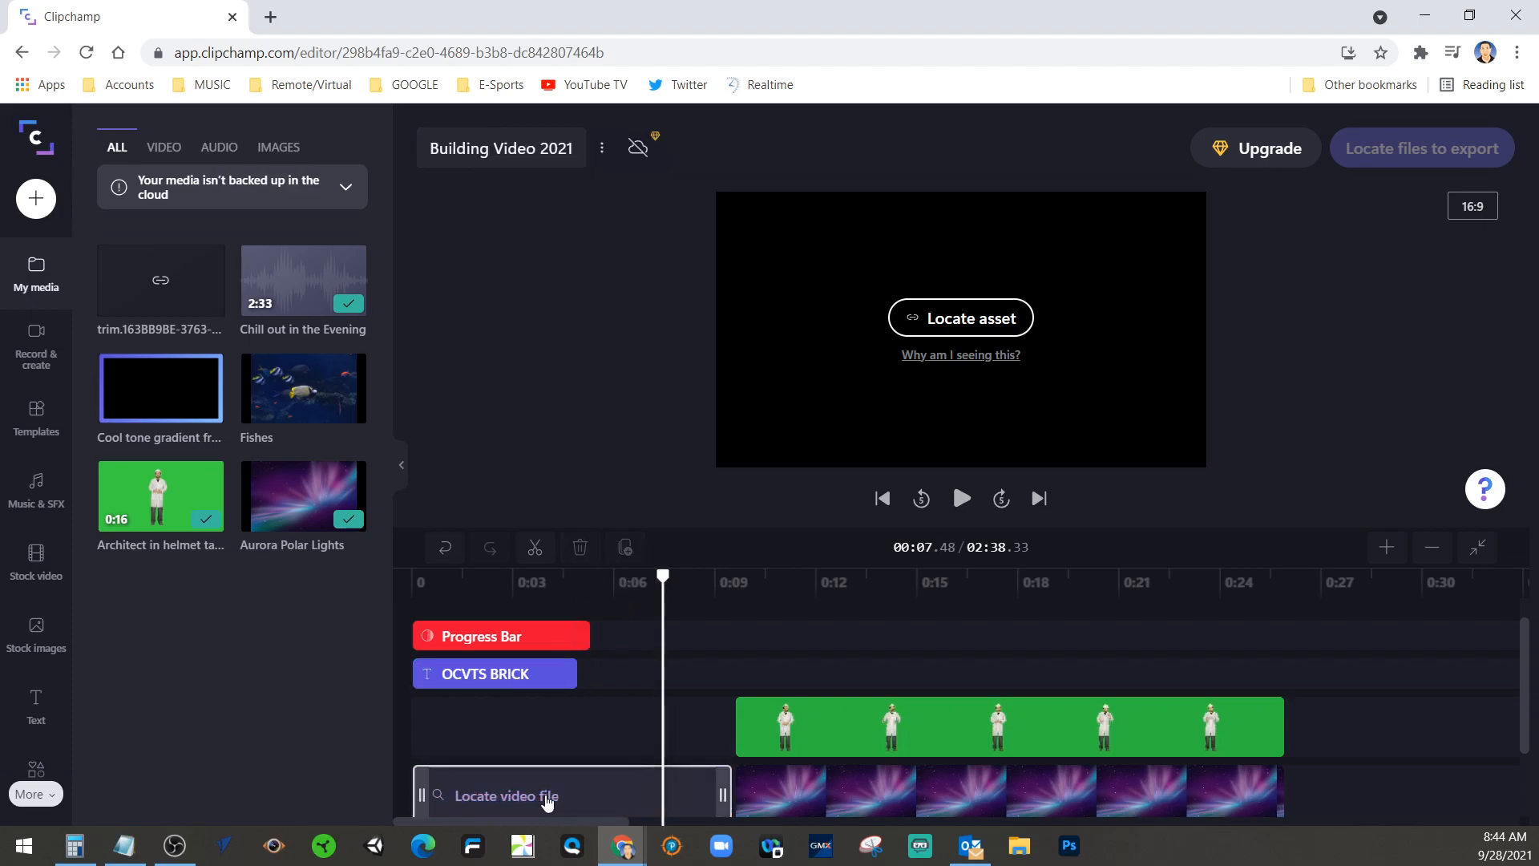
Step: Try to locate the missing source file for the first video clip on the timeline
click(545, 795)
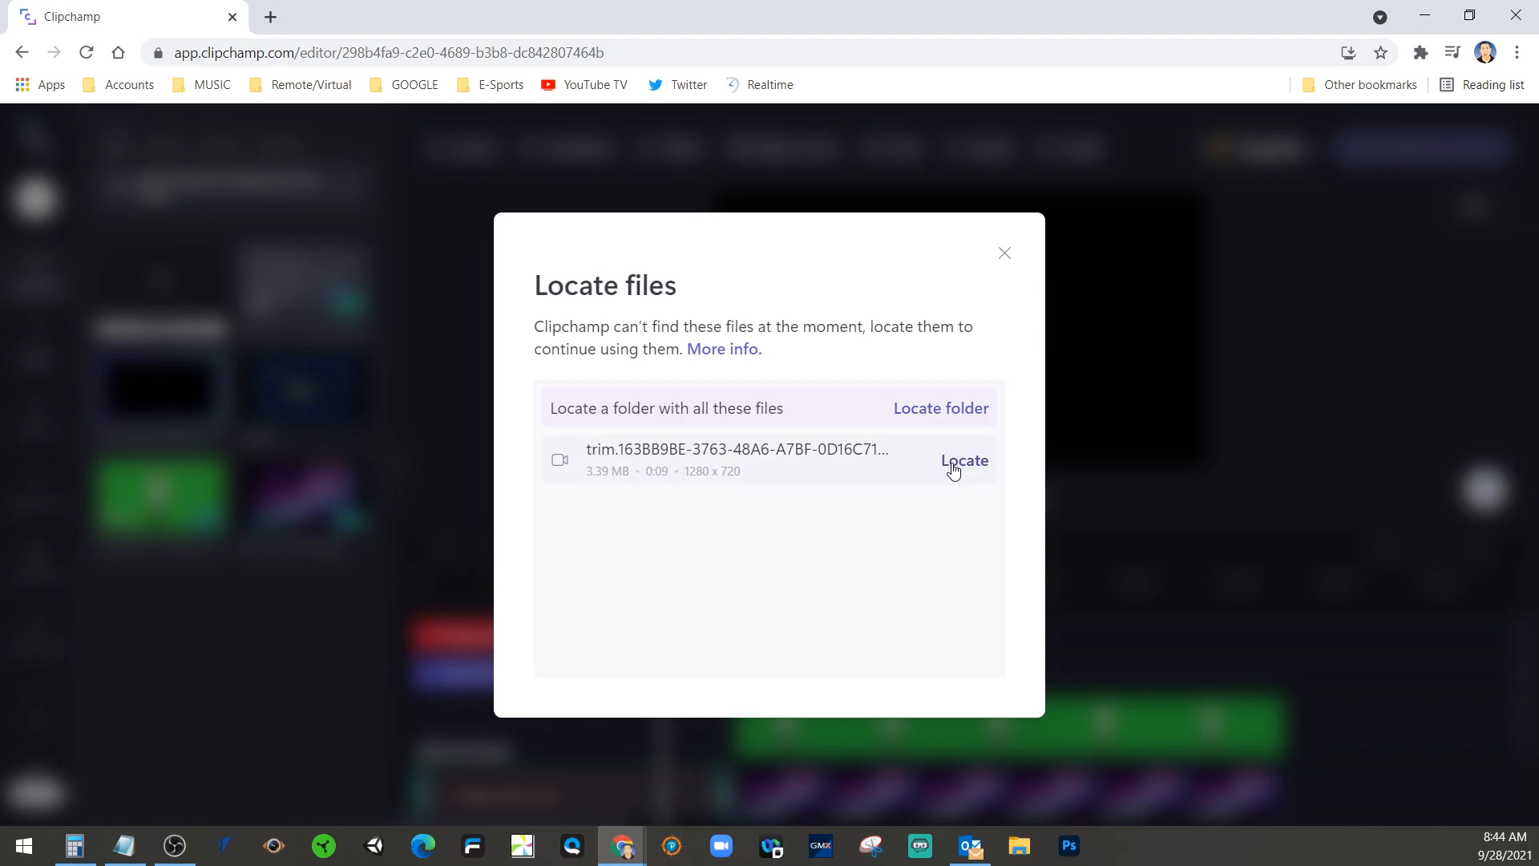
click(964, 464)
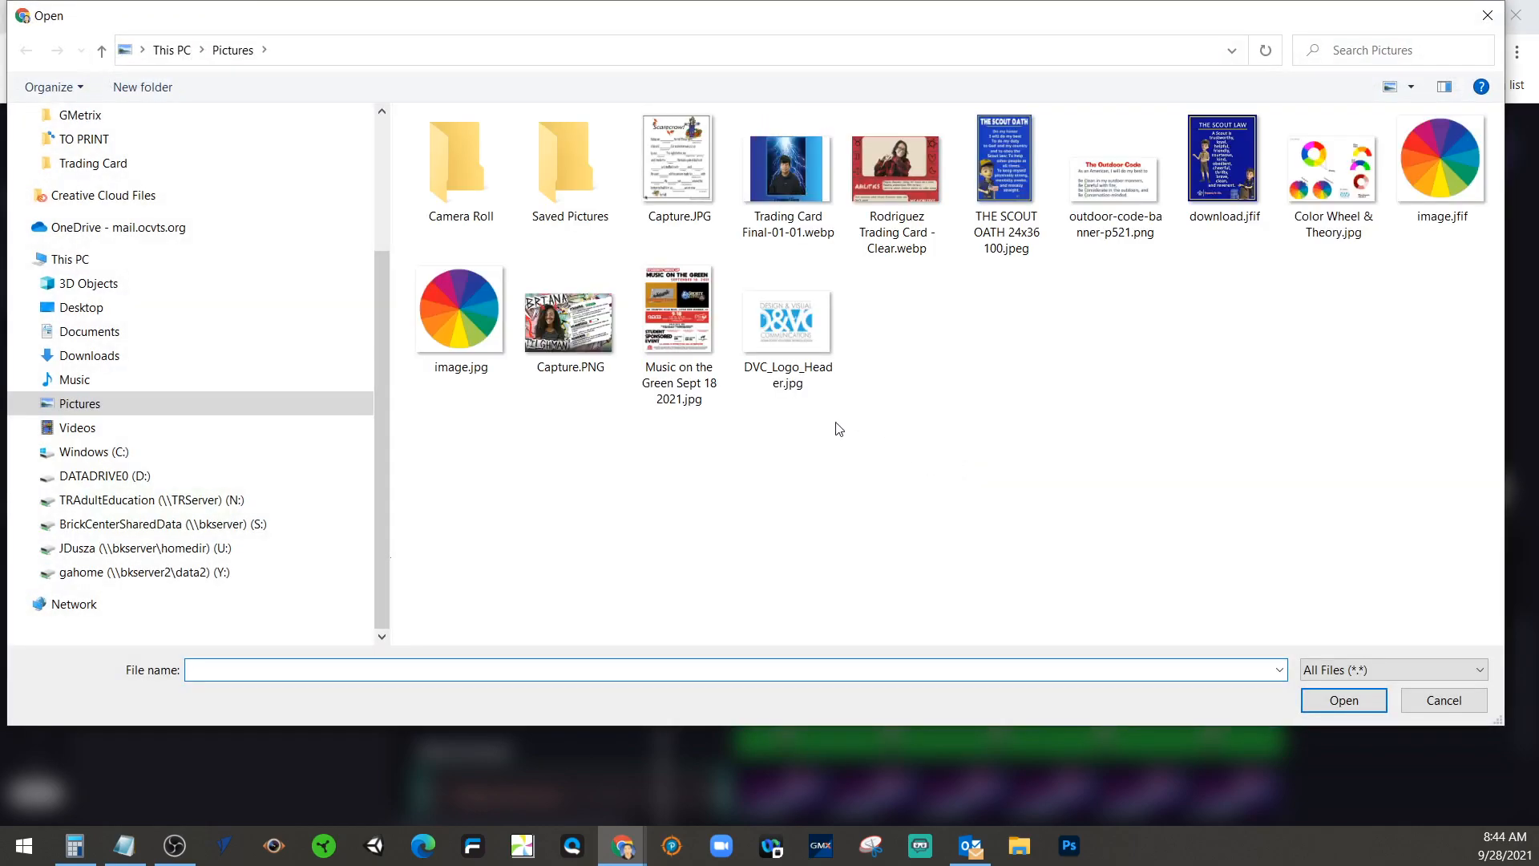
click(1444, 700)
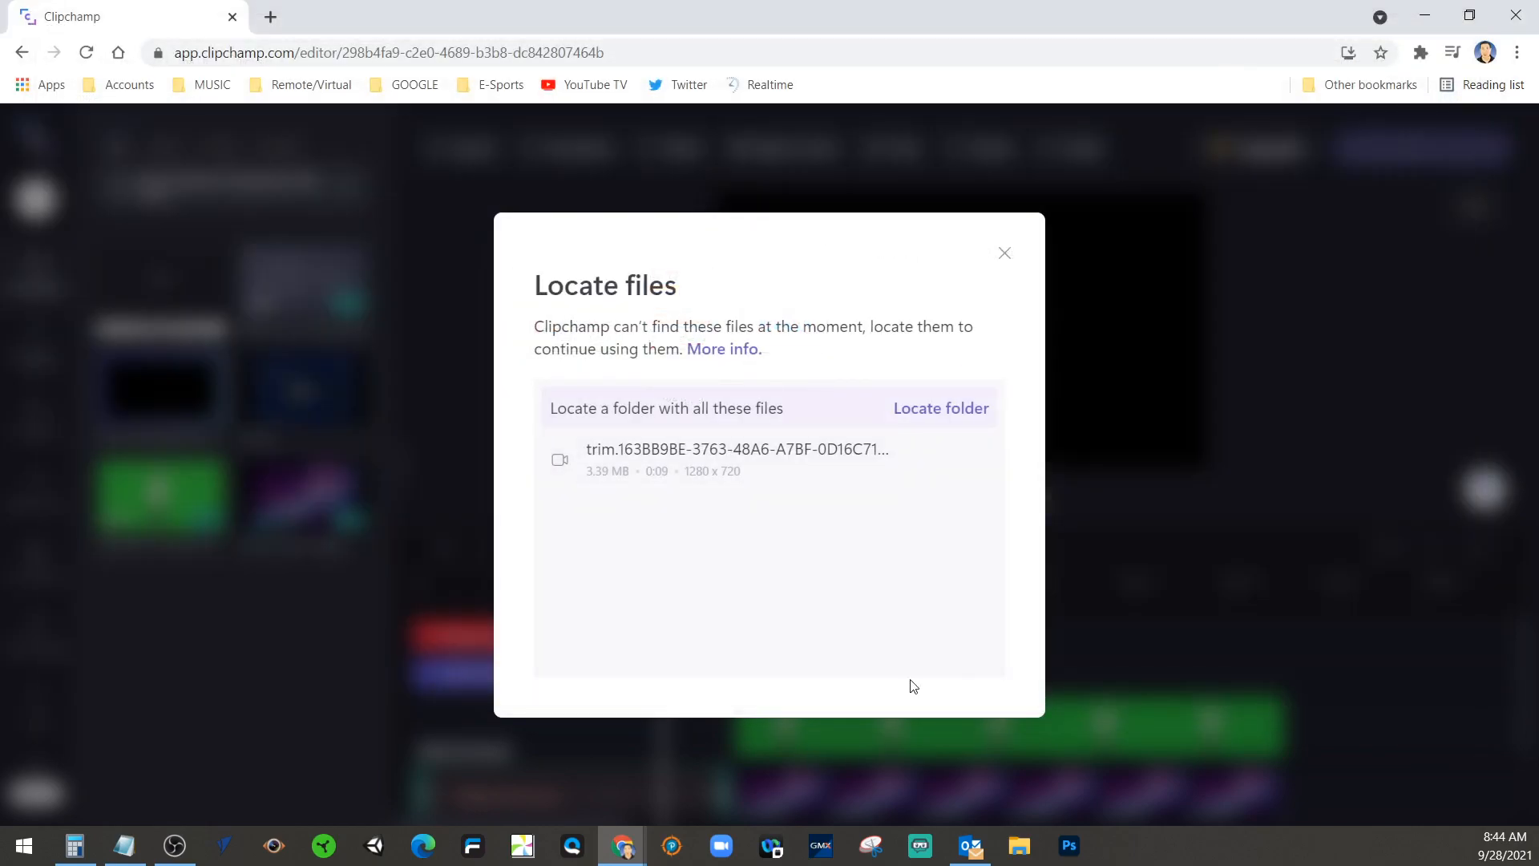
click(1002, 255)
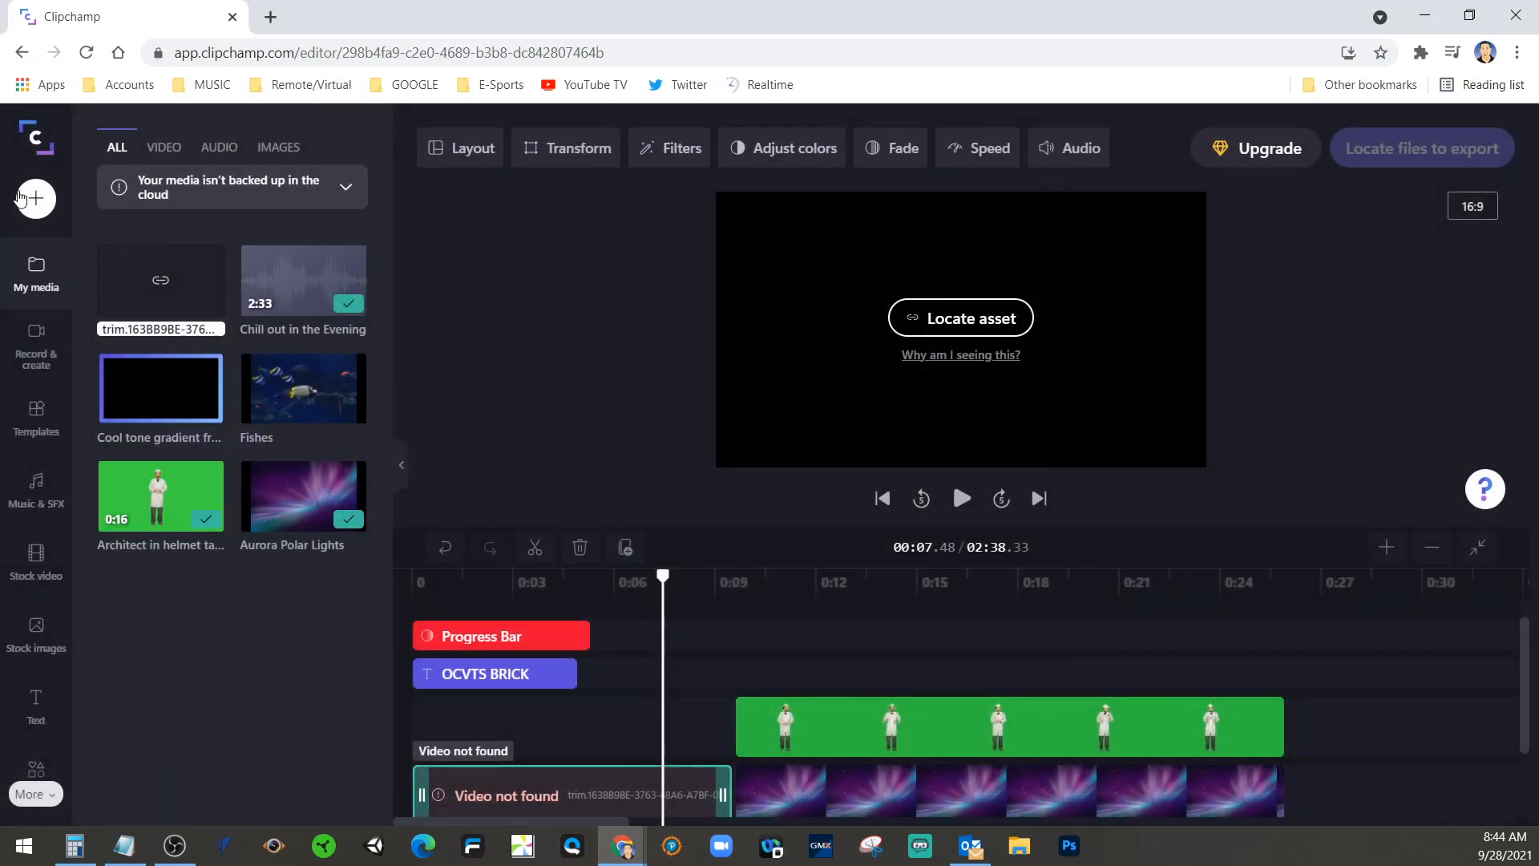
Step: View the Google Drive file picker among the media import options, and close both without importing anything
click(48, 202)
click(186, 574)
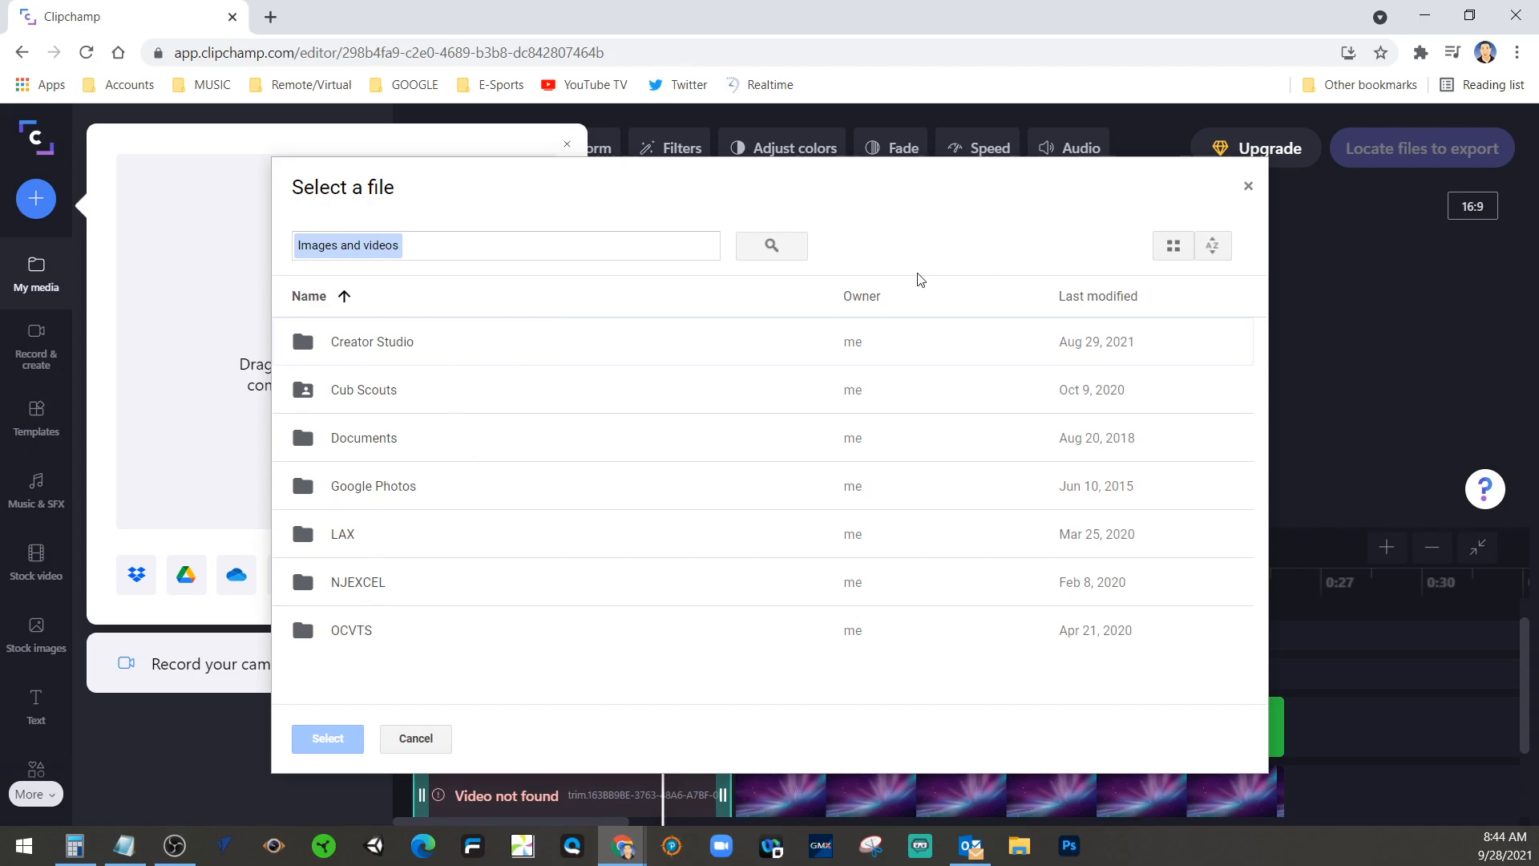
click(1248, 190)
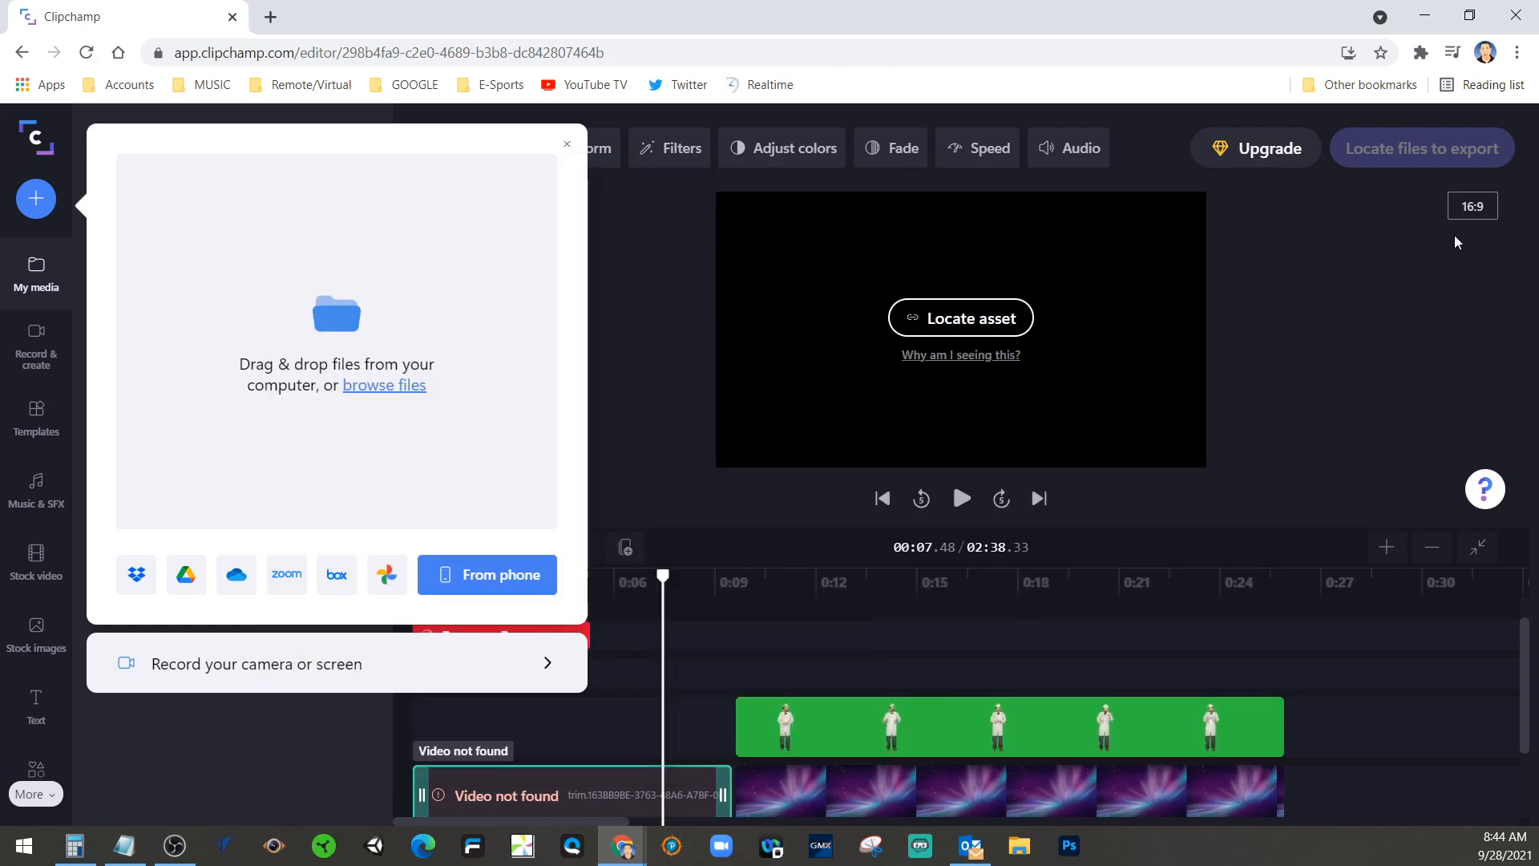
click(567, 146)
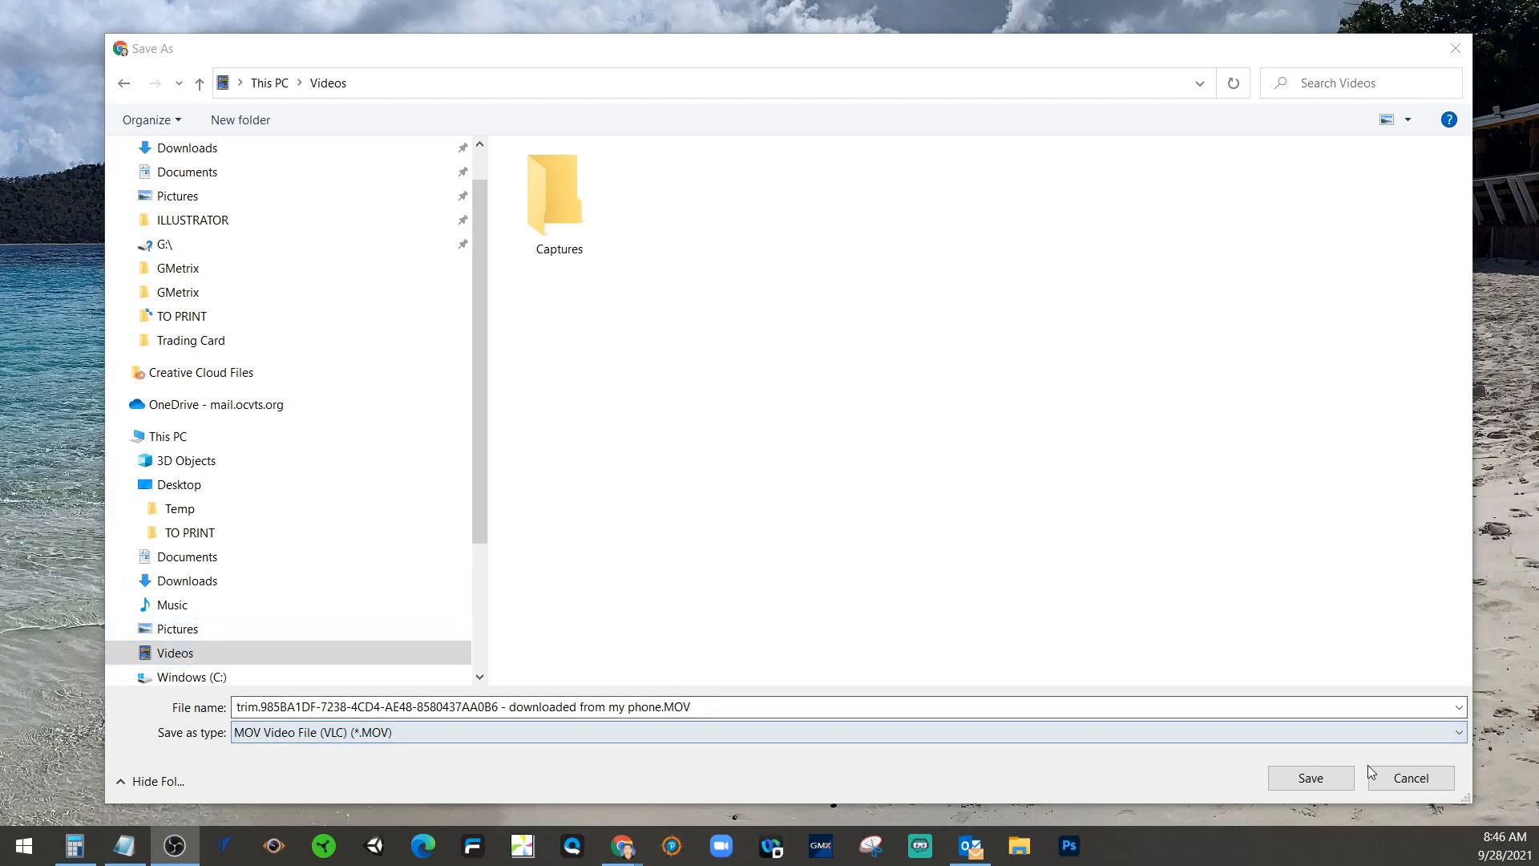
Step: Save the MOV video from the phone to the Videos folder with "downloaded from my phone" in its file name
click(1311, 778)
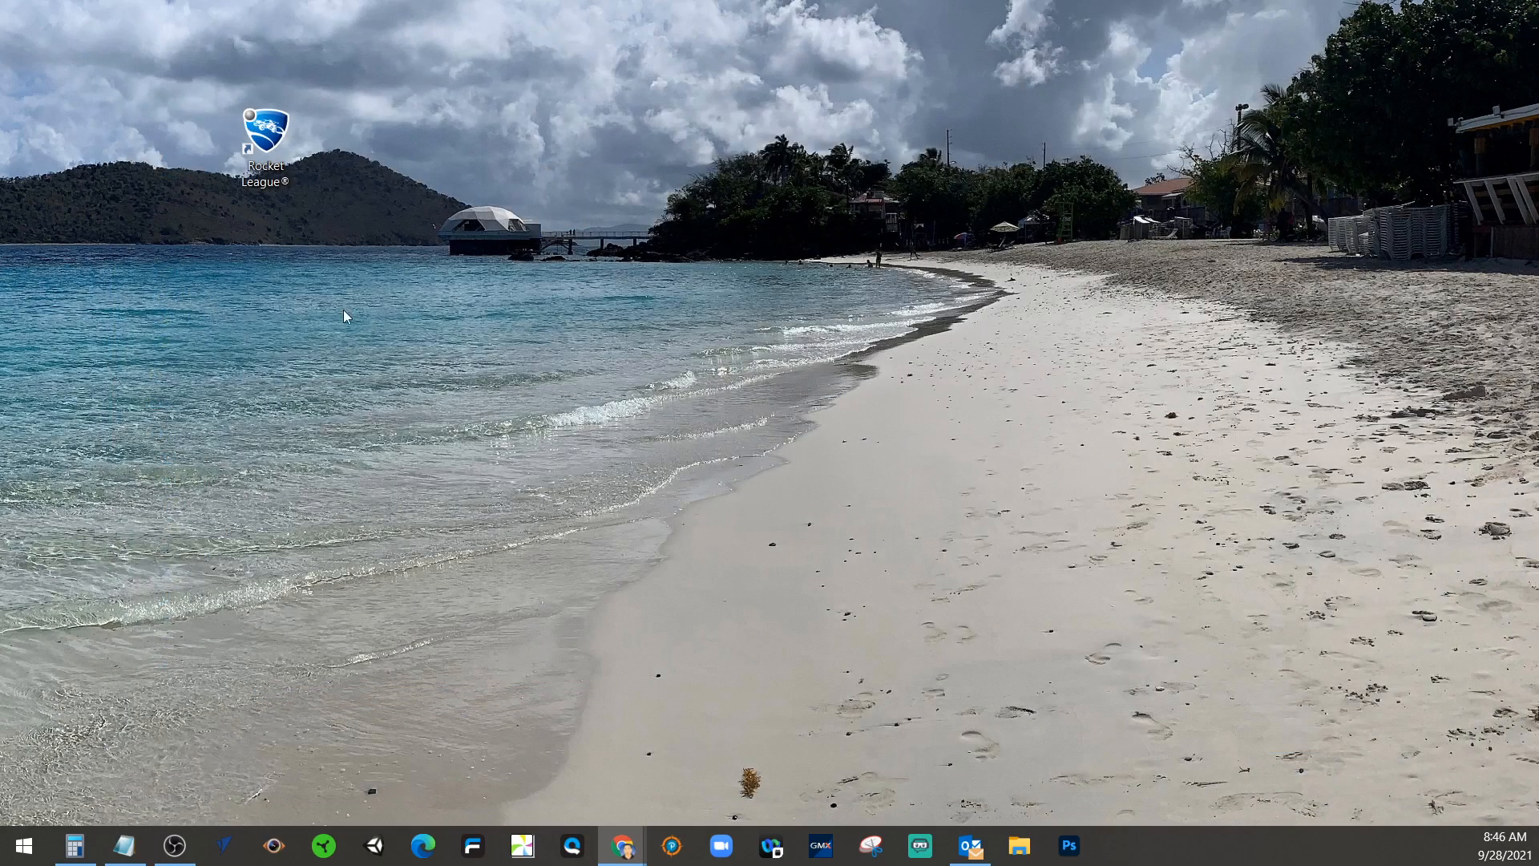
drag(0, 227, 875, 166)
click(1215, 164)
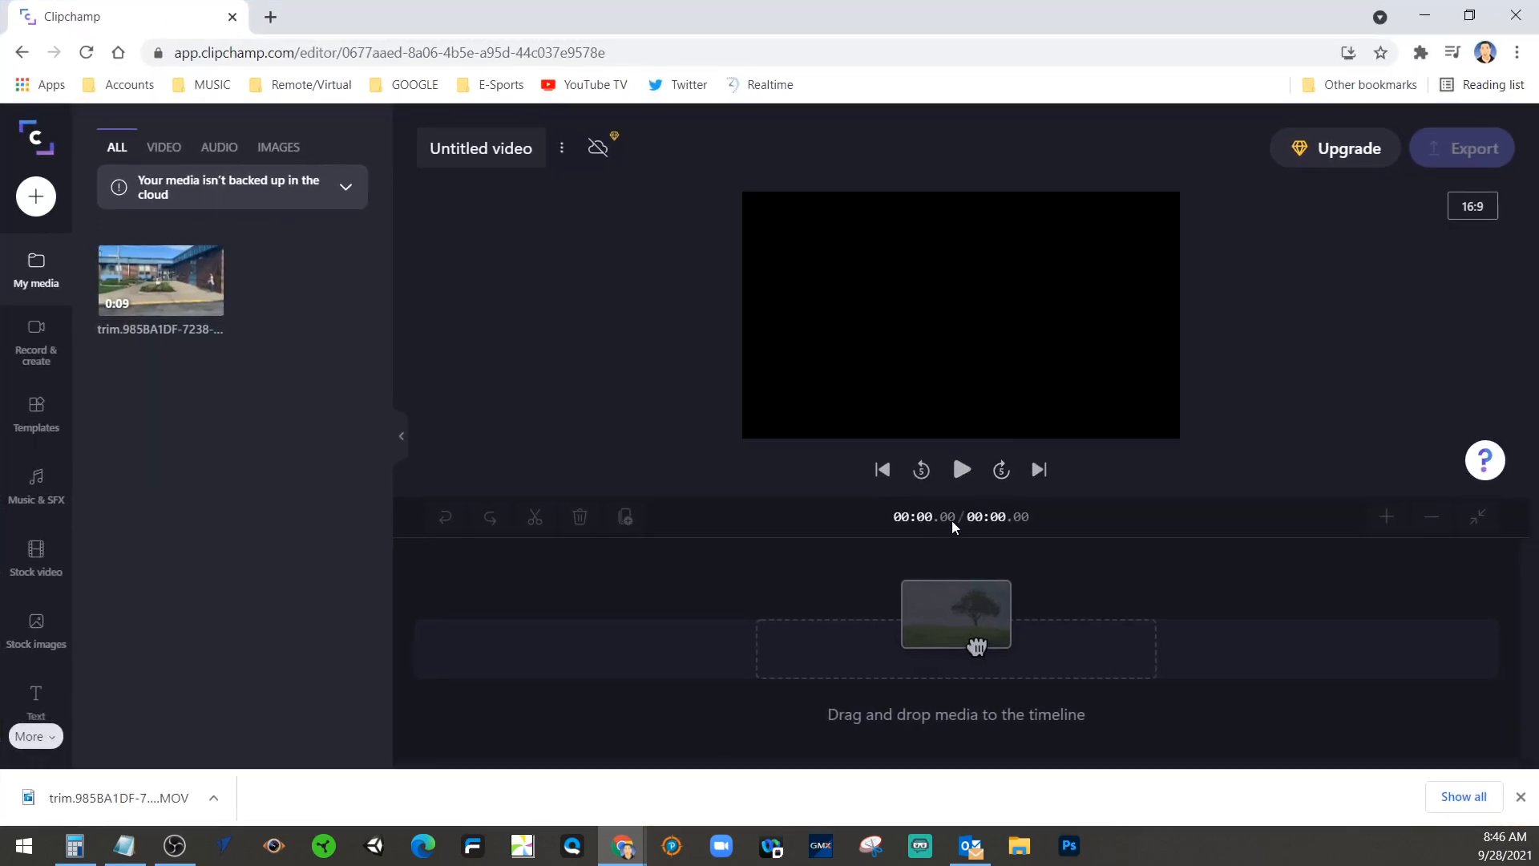
Step: Place the imported building video at the start of the timeline, and preview its first 3.6 seconds or so
drag(158, 274, 882, 691)
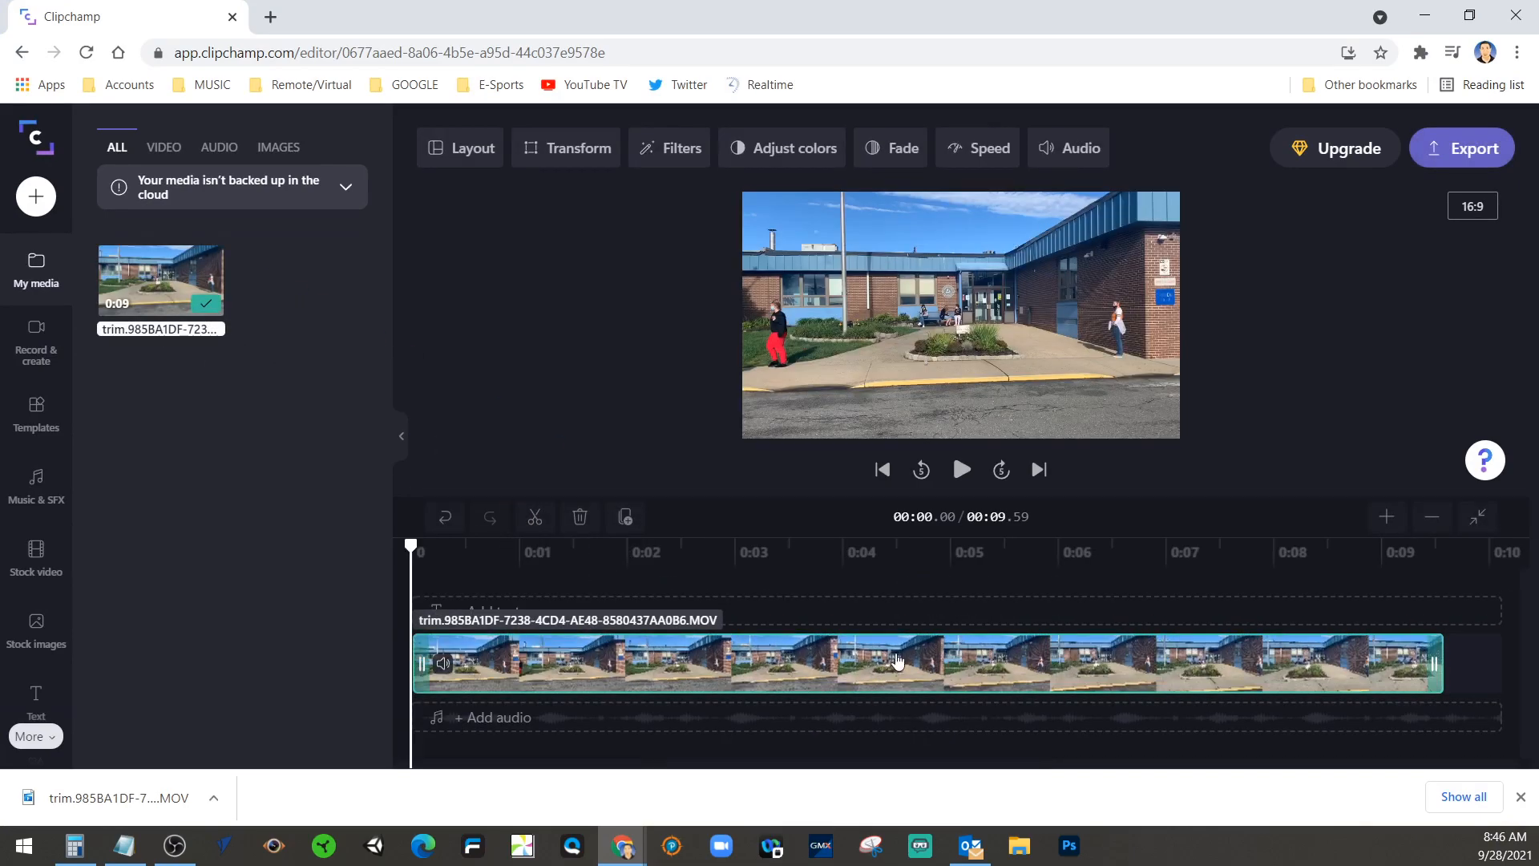
click(962, 471)
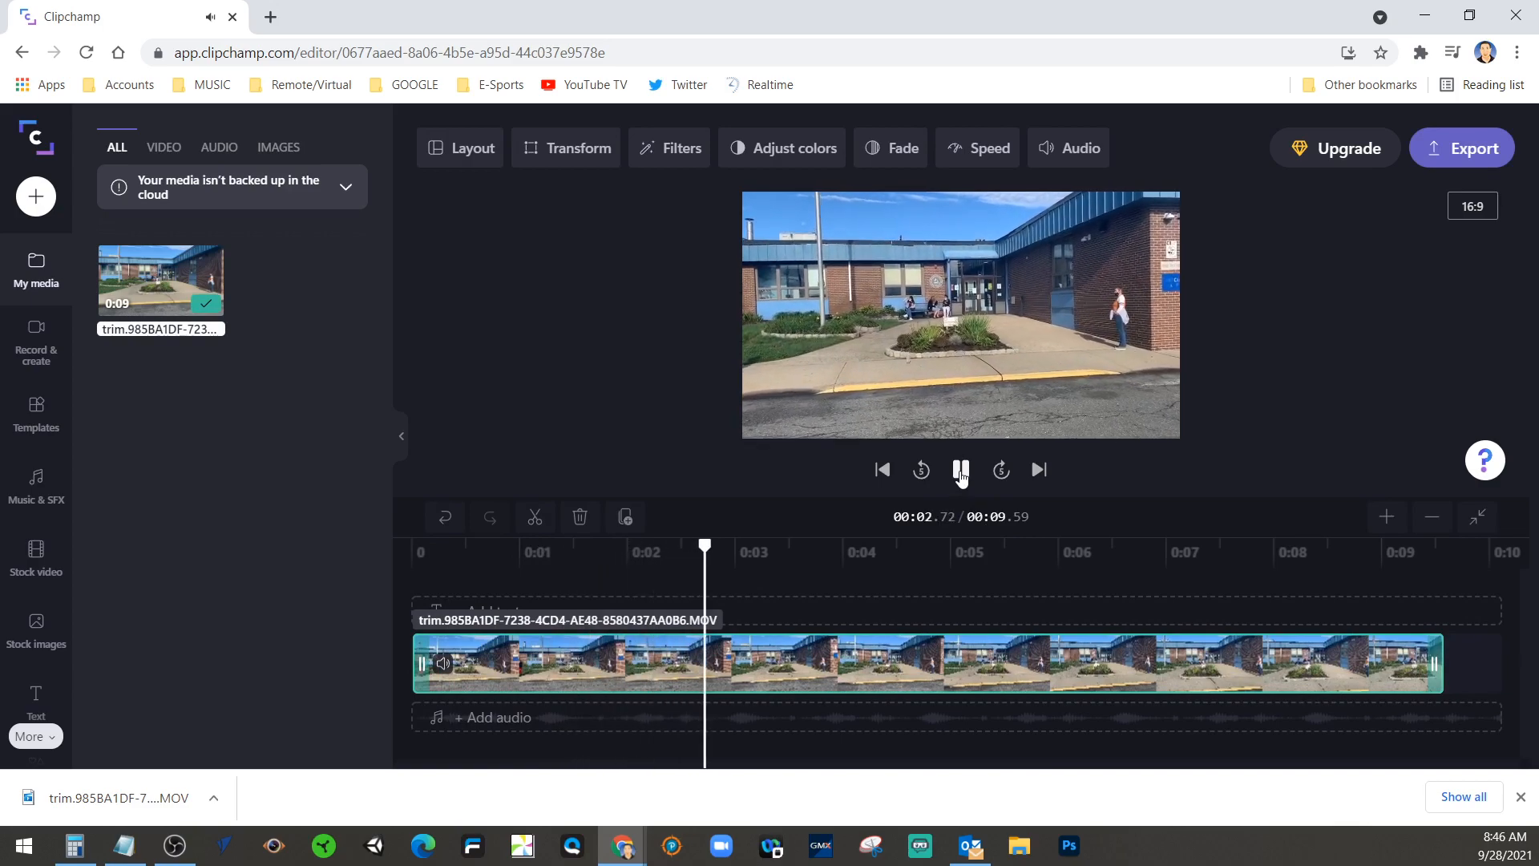
click(962, 473)
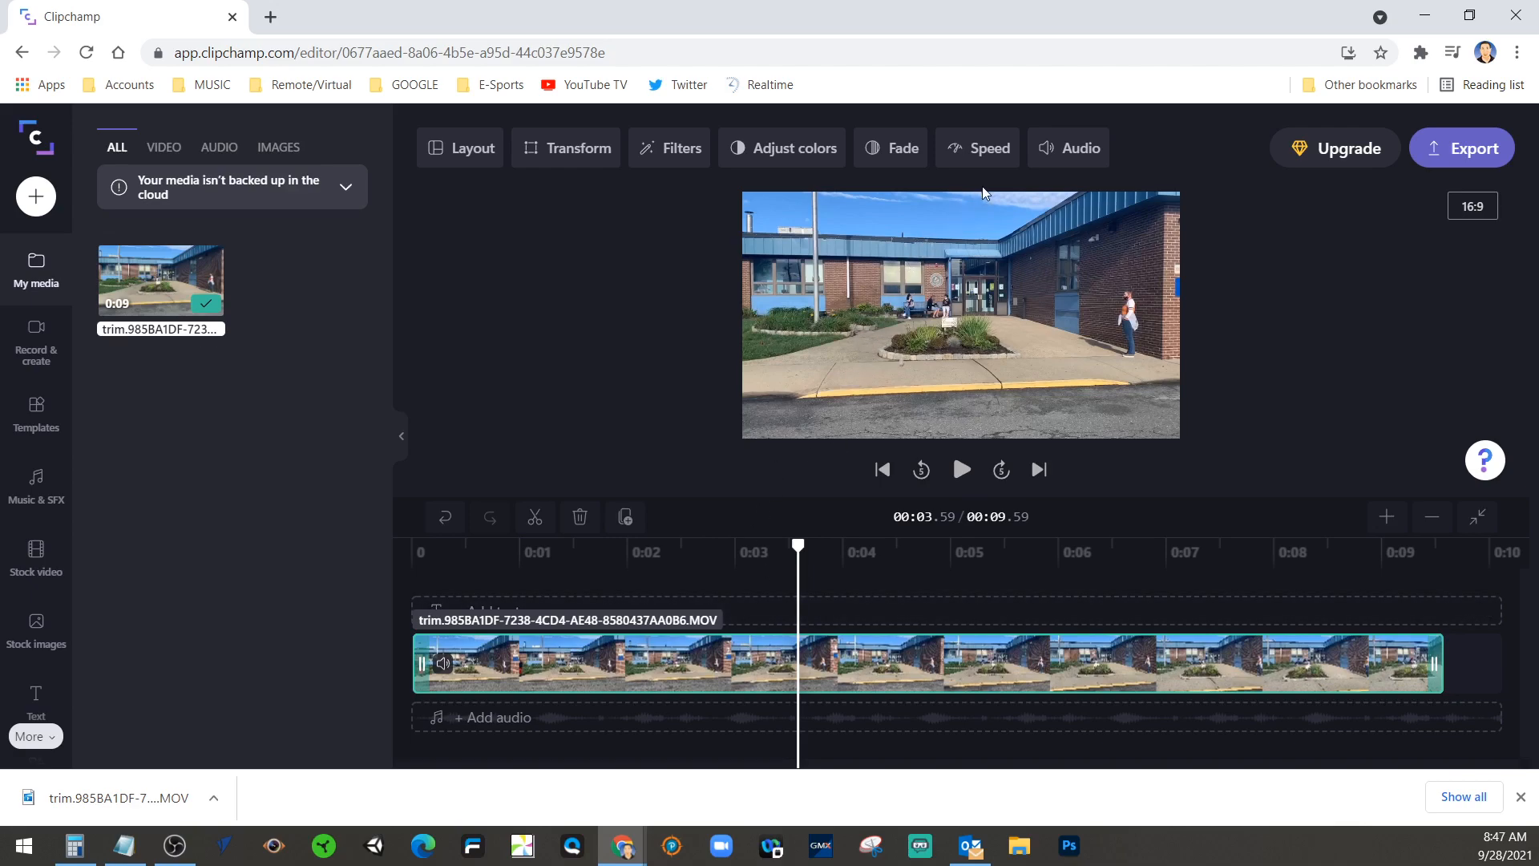
Step: Mute the building video by setting its track volume to 0%
click(1072, 151)
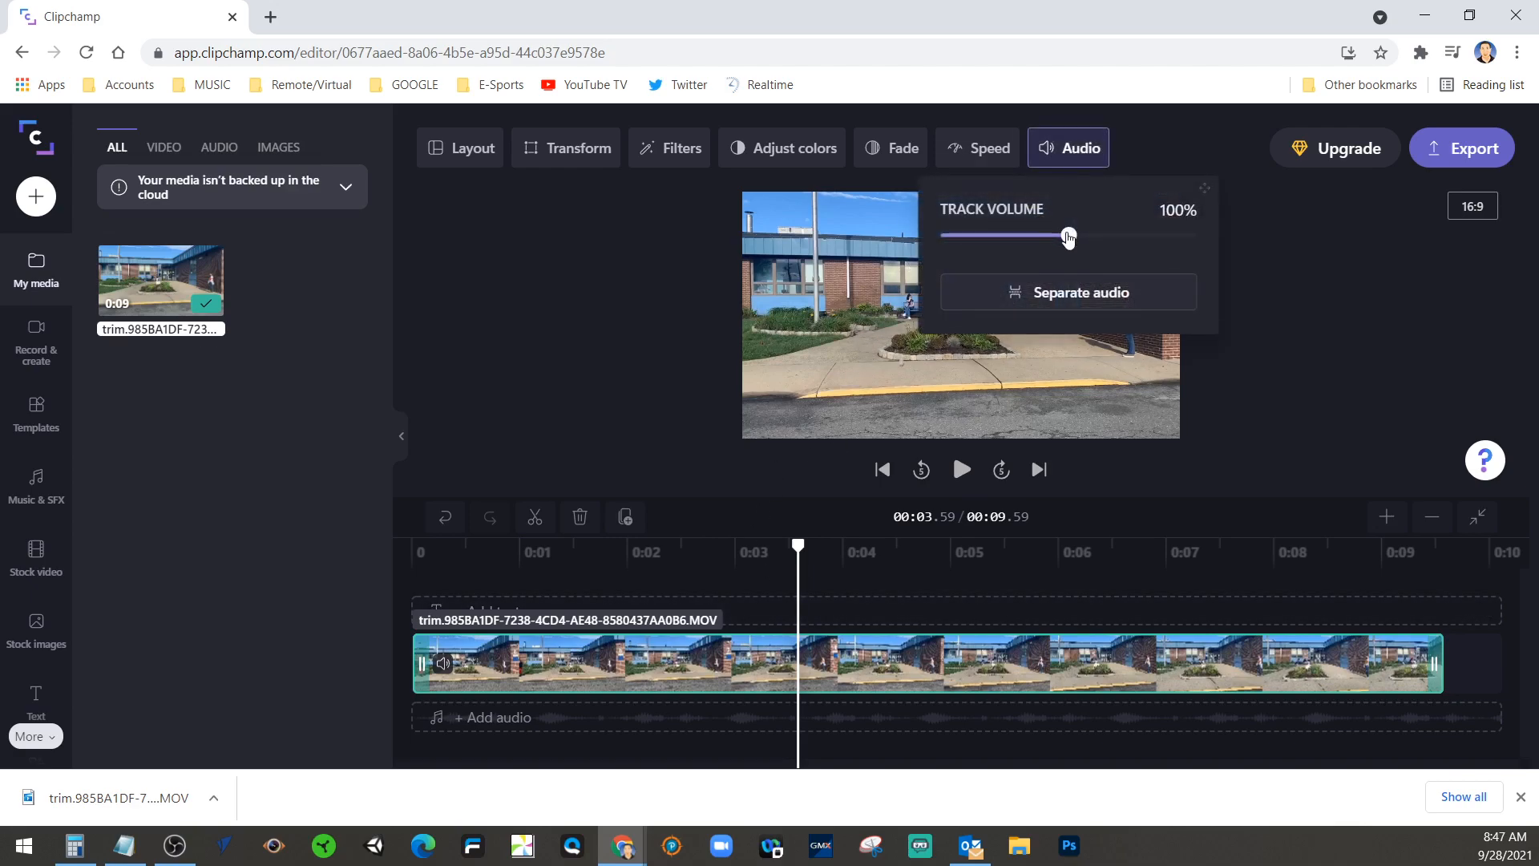
drag(1069, 238, 936, 237)
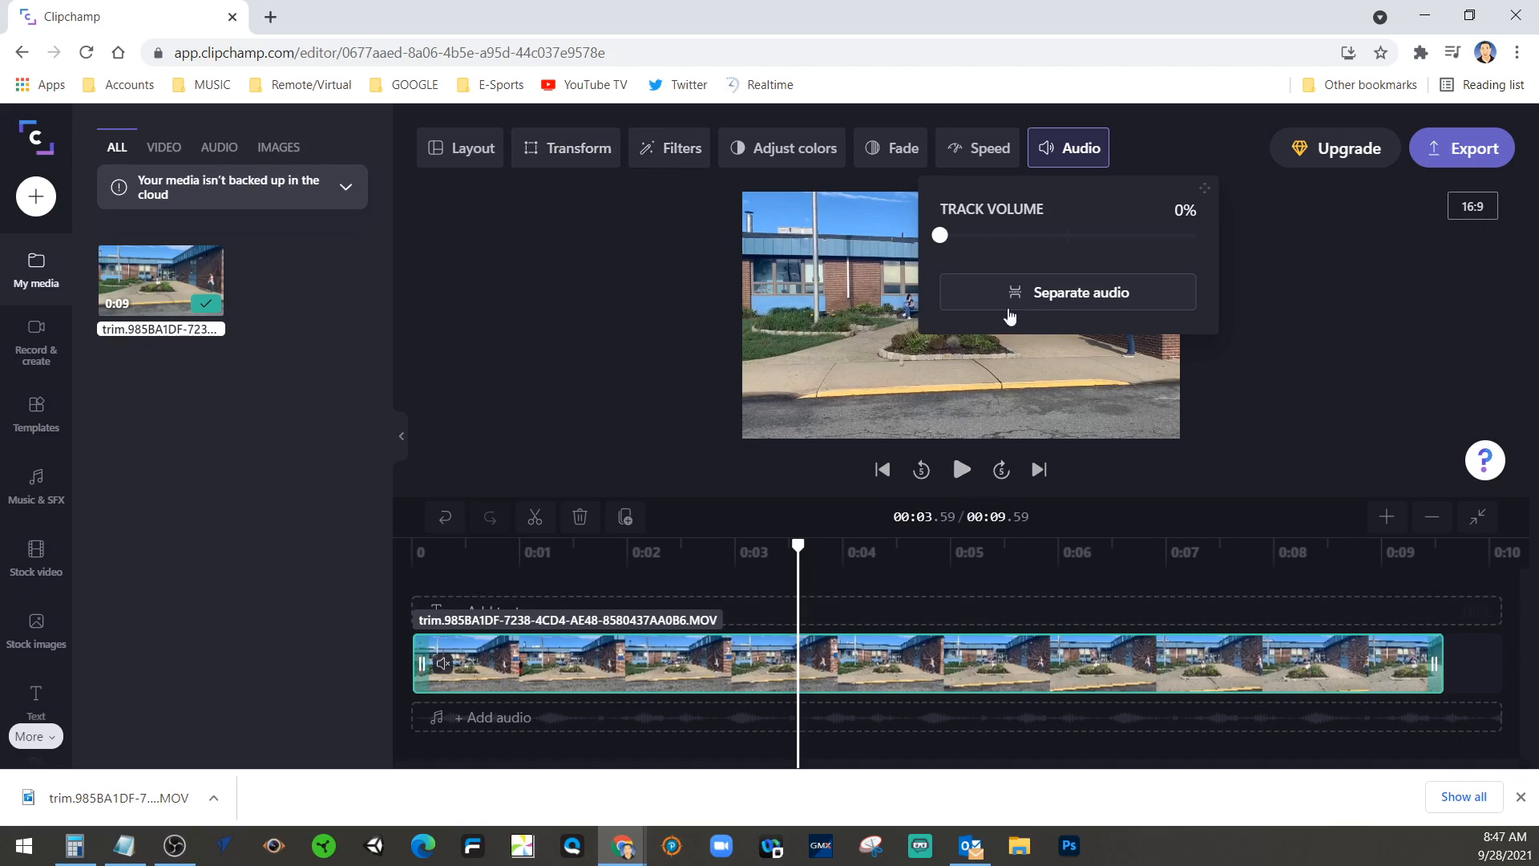
Step: Set the building video's clip speed to Fast, and play it from the beginning
click(987, 149)
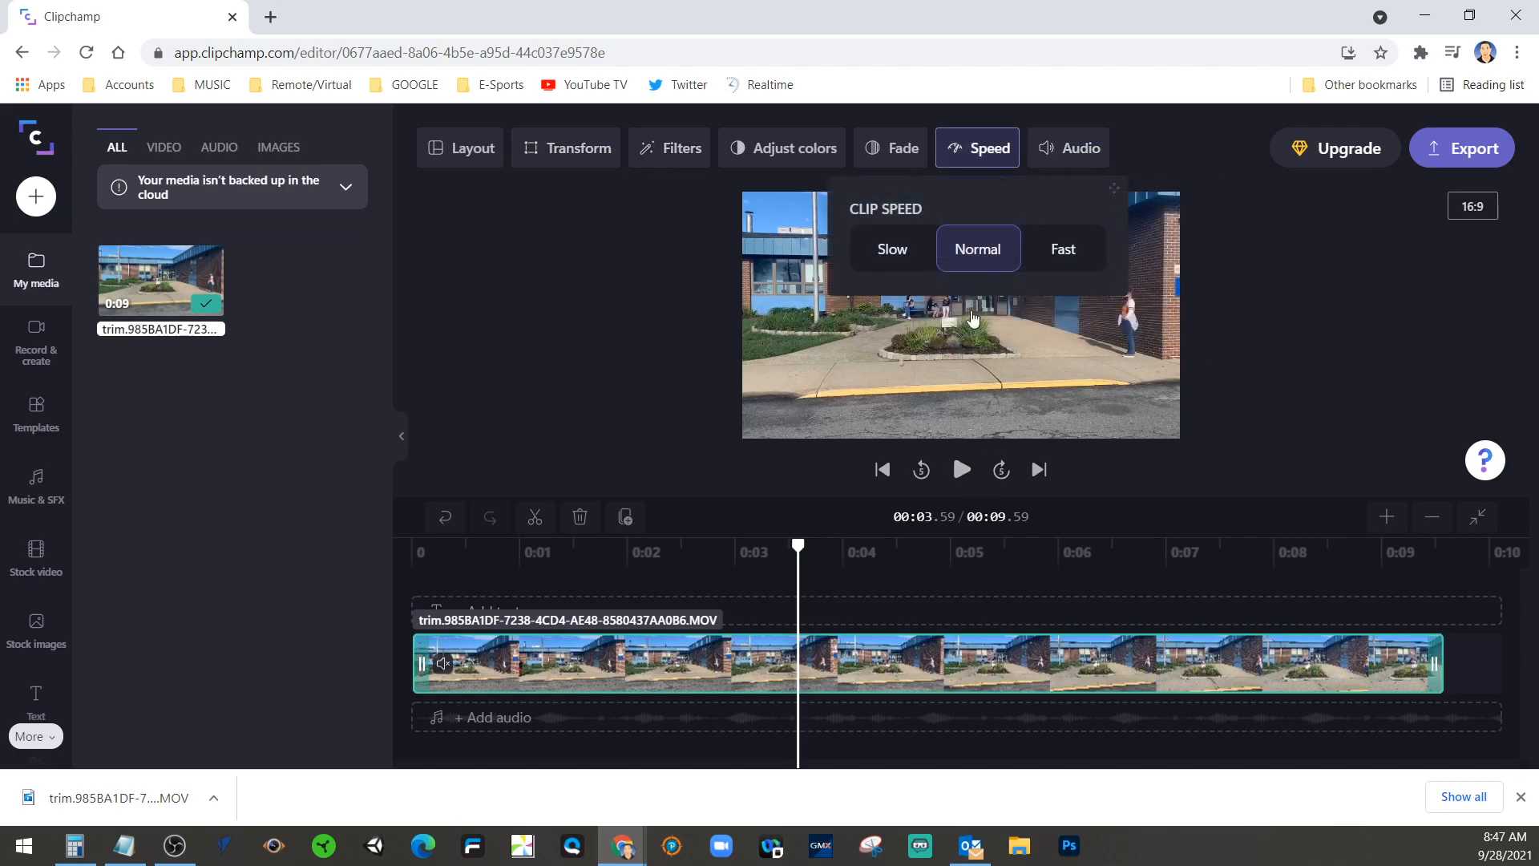
click(1087, 256)
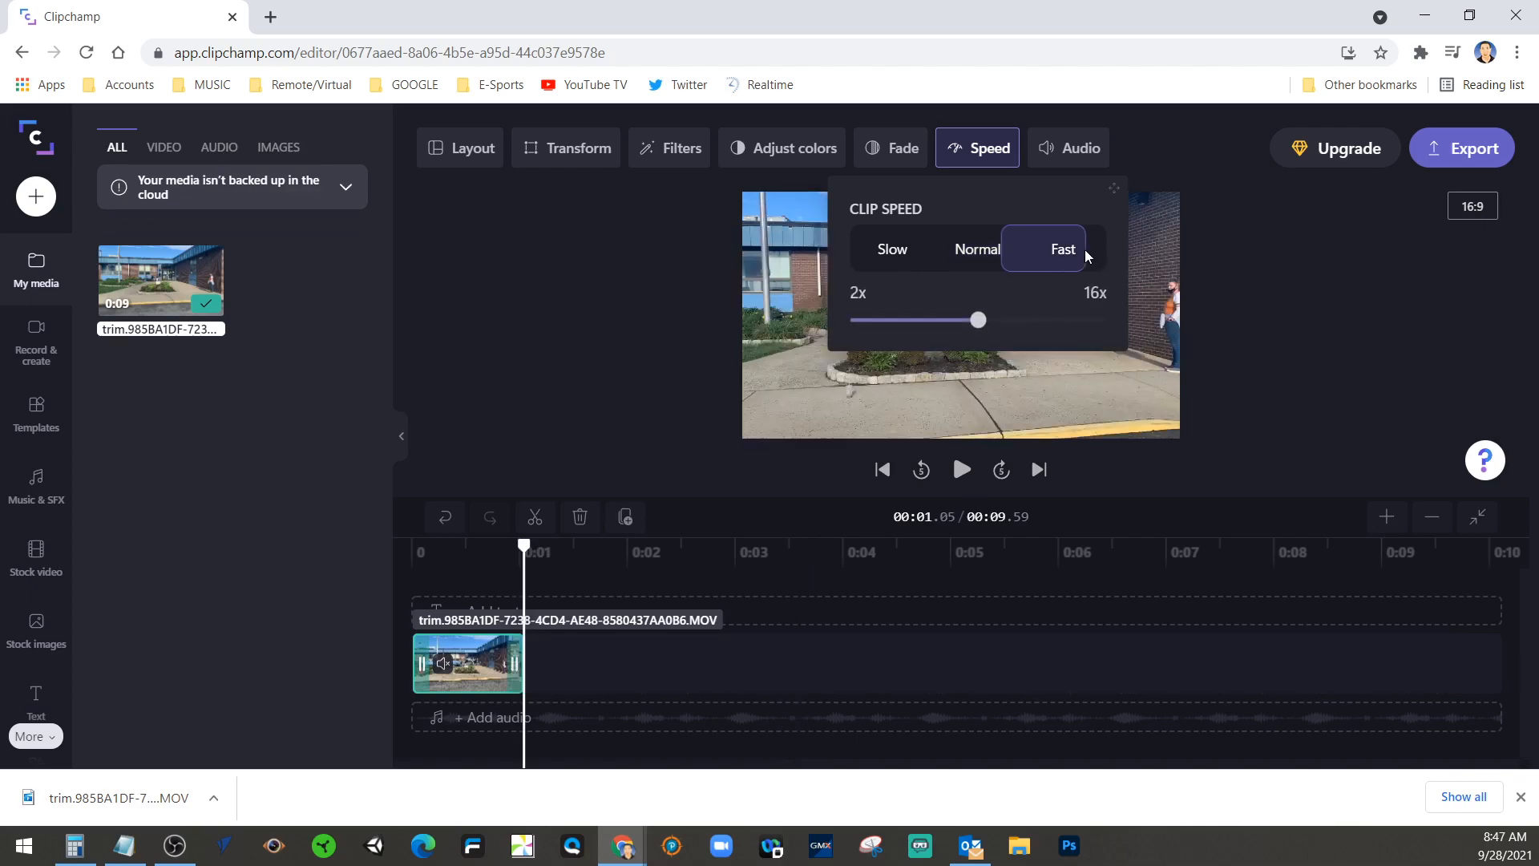
drag(522, 545, 417, 545)
click(952, 472)
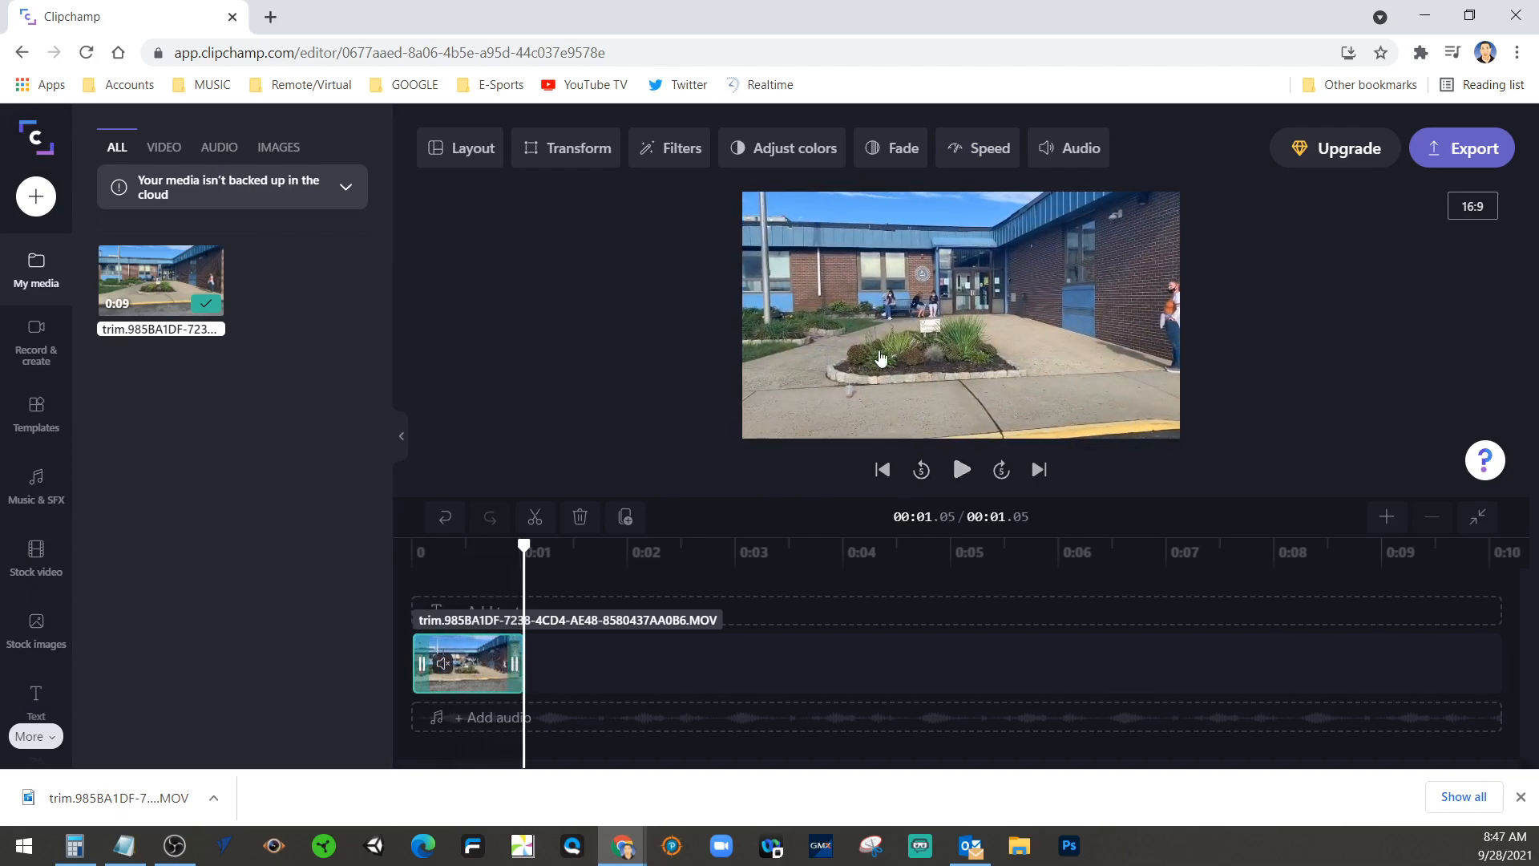
Step: Examine the color adjustment, filter, transform and layout options for the building video
click(791, 151)
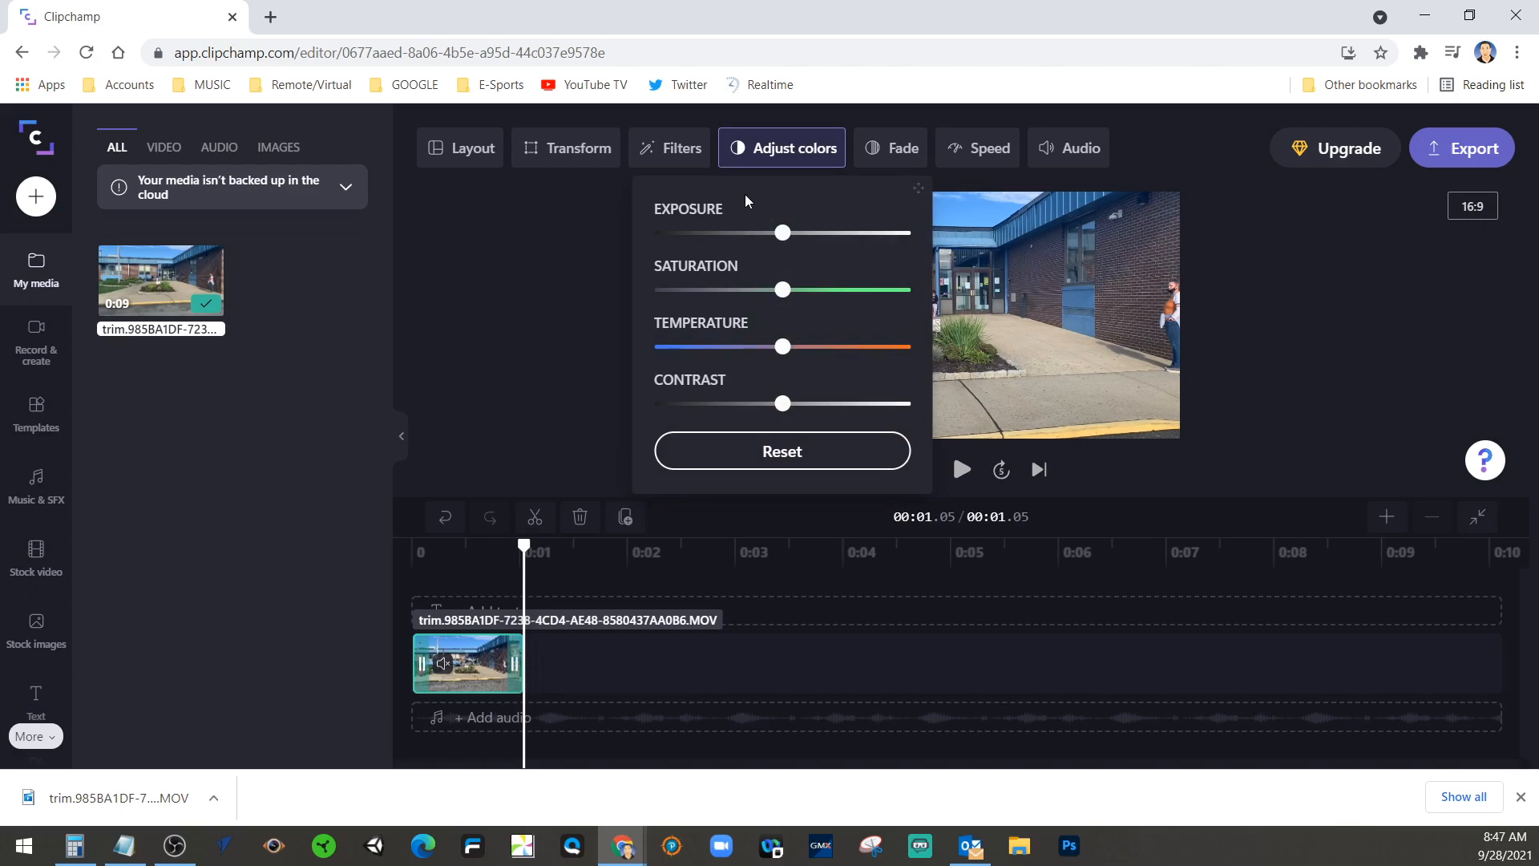
click(681, 150)
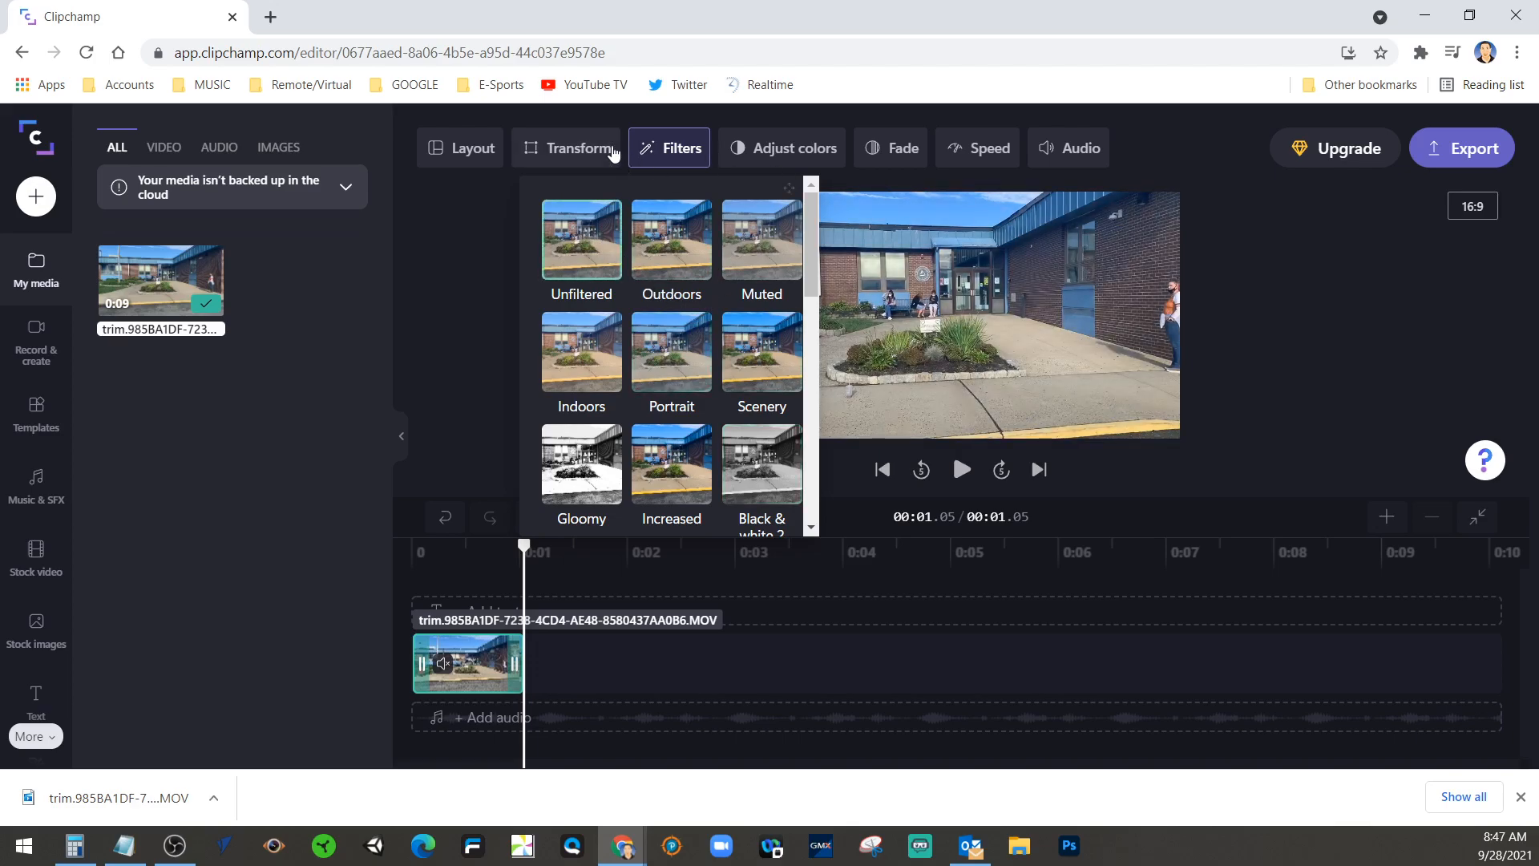
click(582, 152)
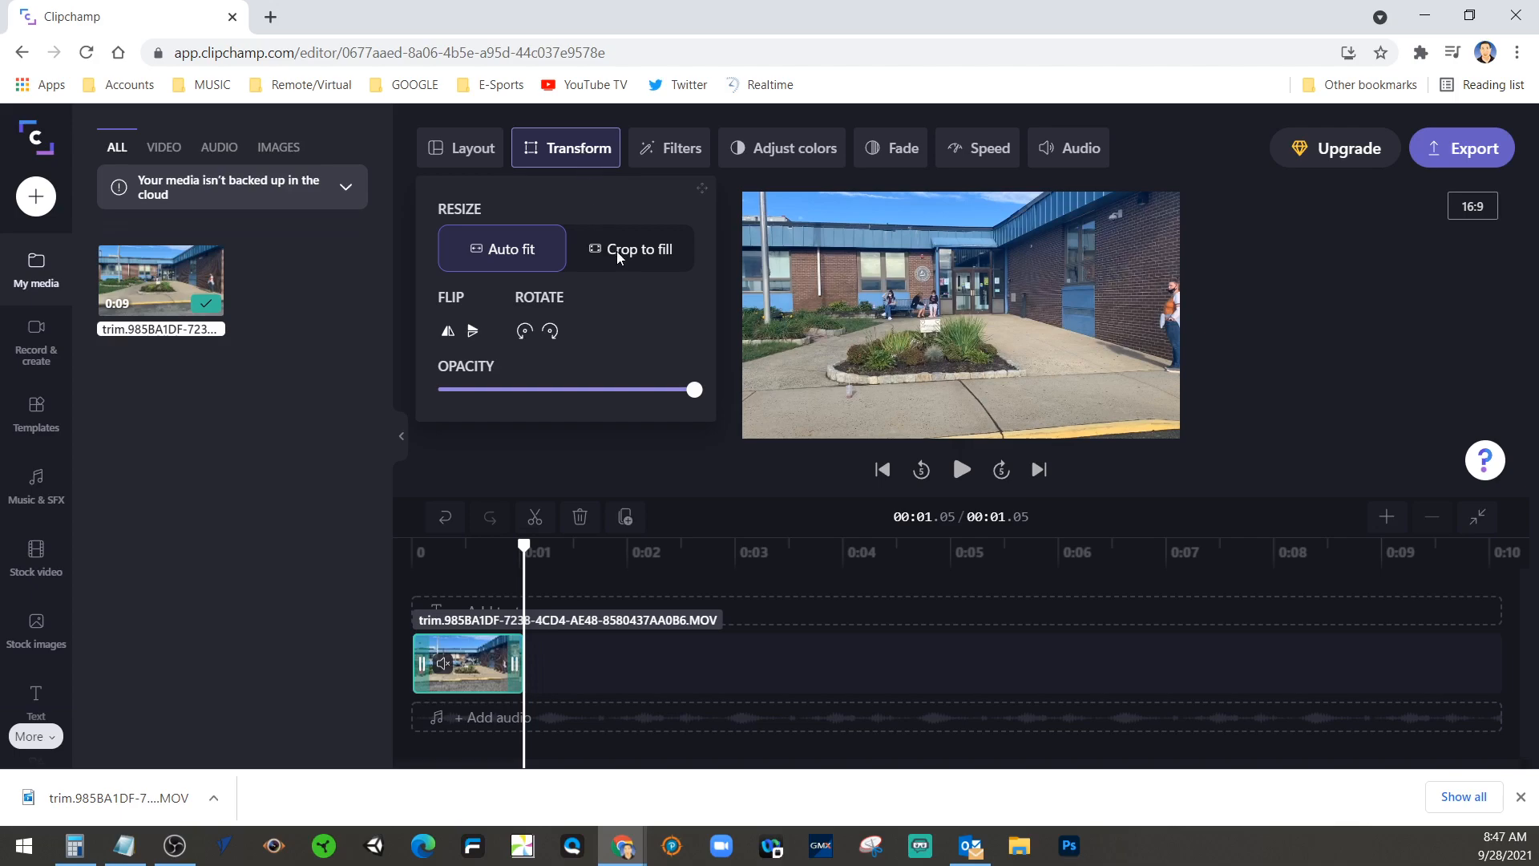
click(481, 160)
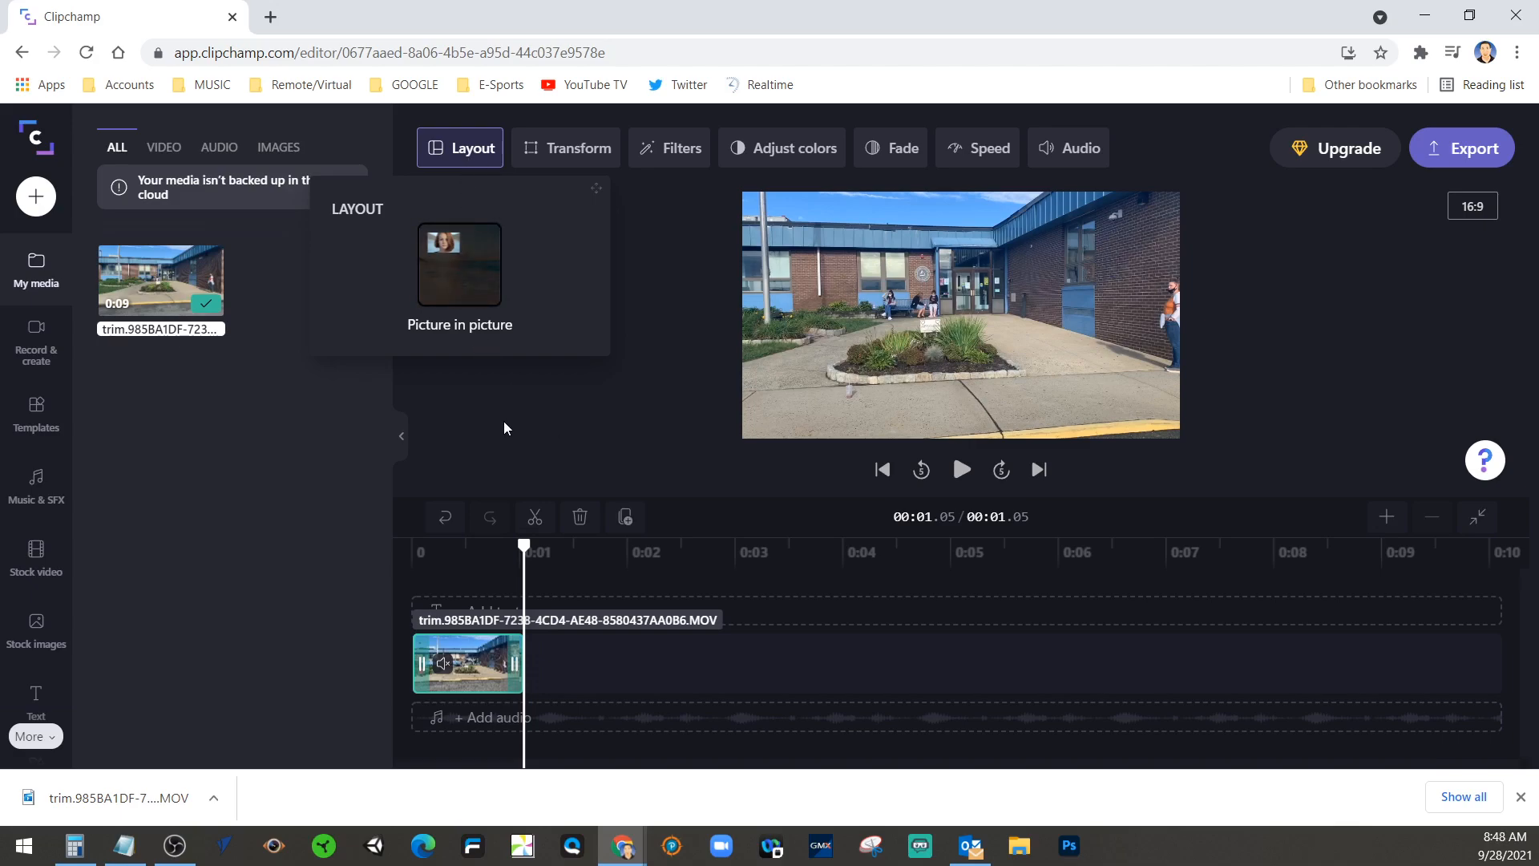
Step: Return the playhead to the start of the timeline, and dismiss the browser's downloads bar
drag(524, 546, 410, 546)
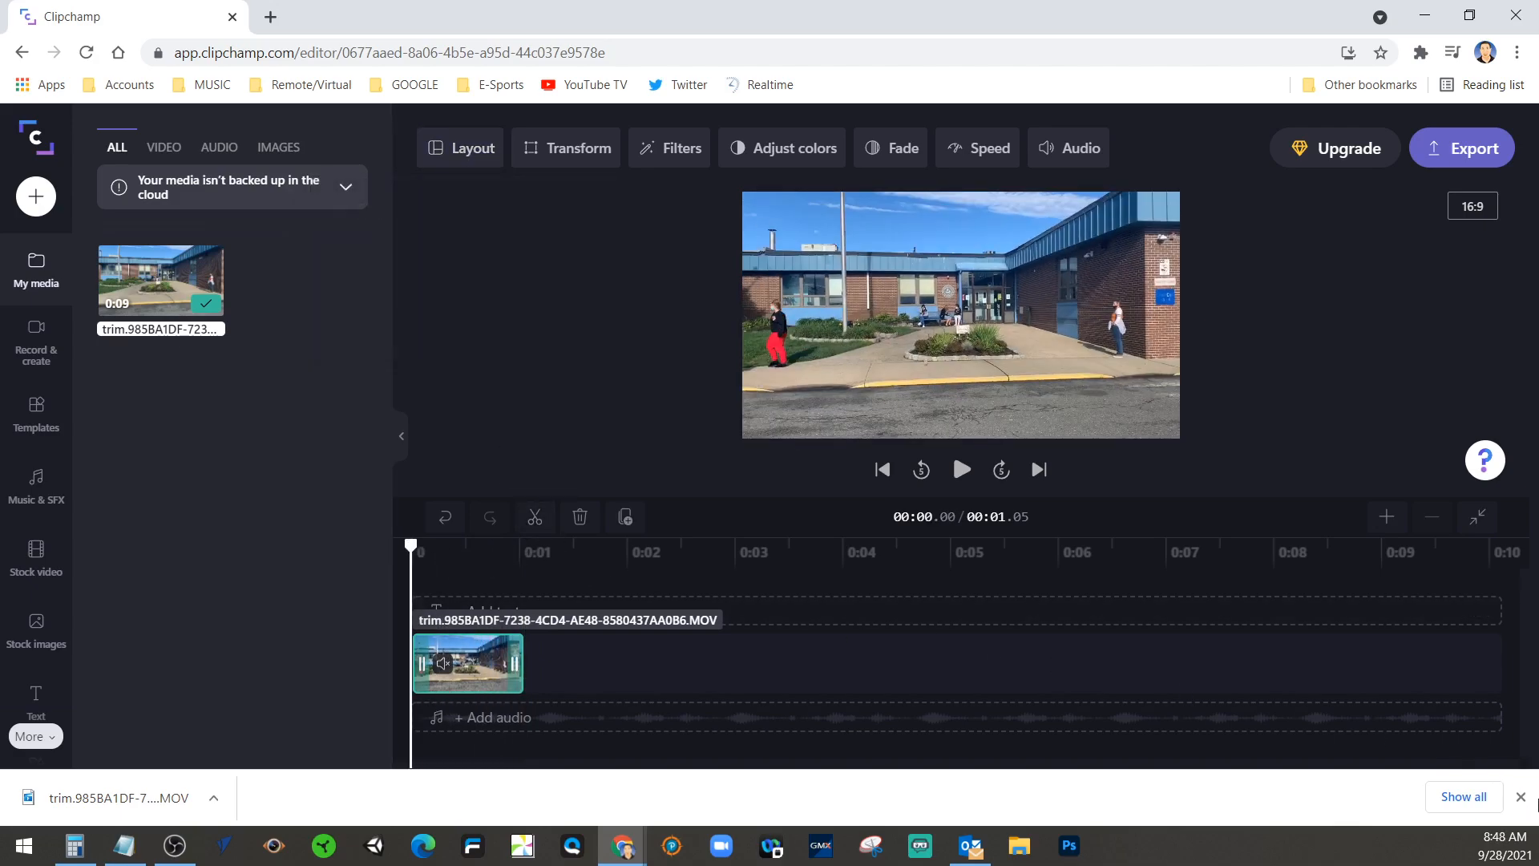
click(1520, 796)
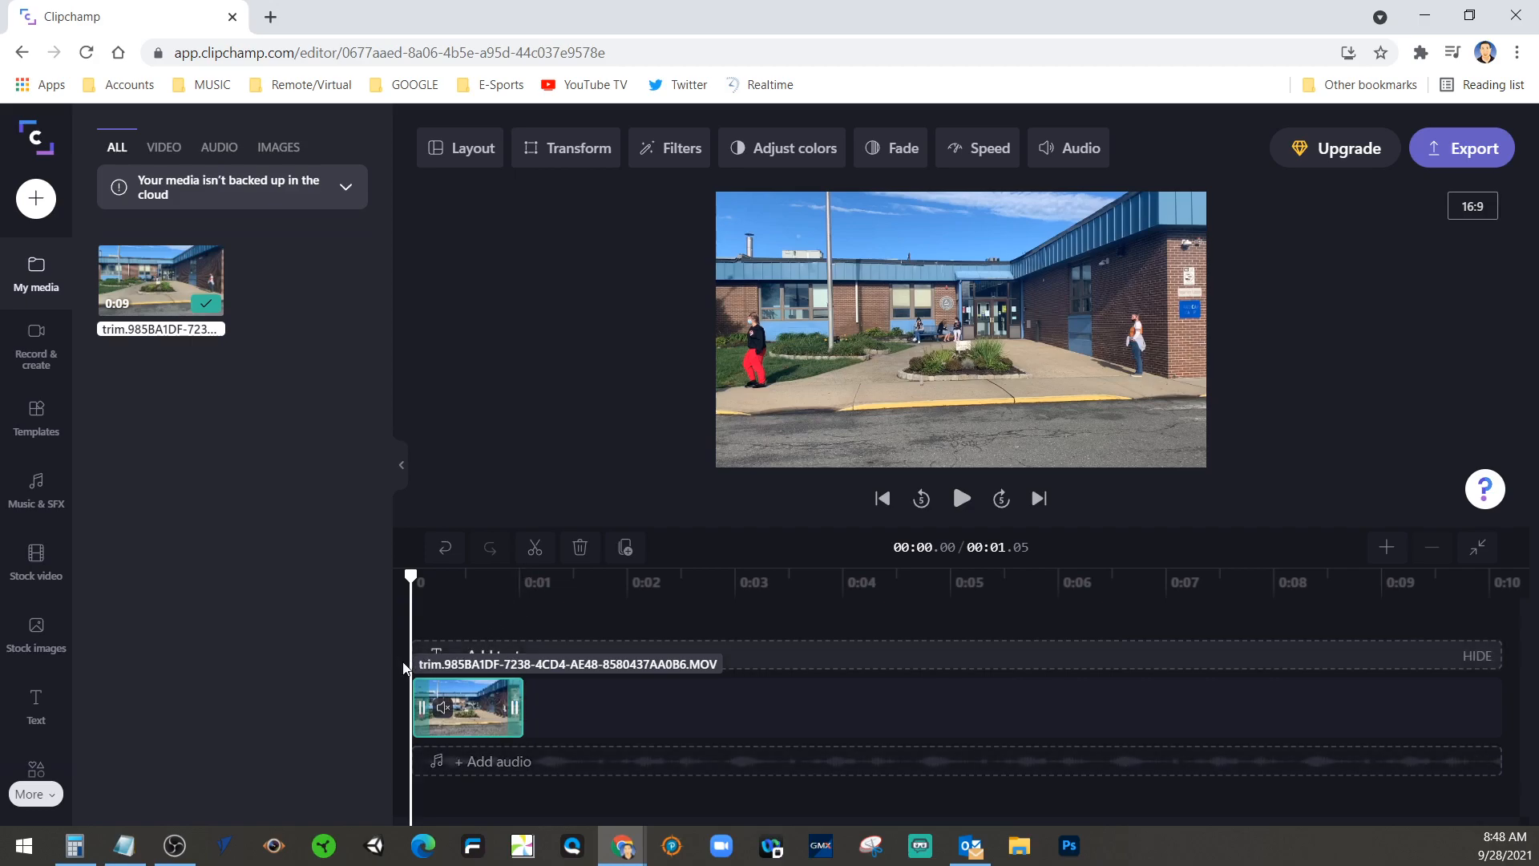
Step: Look at the import options for adding audio, and browse the stock video and stock image libraries
click(492, 764)
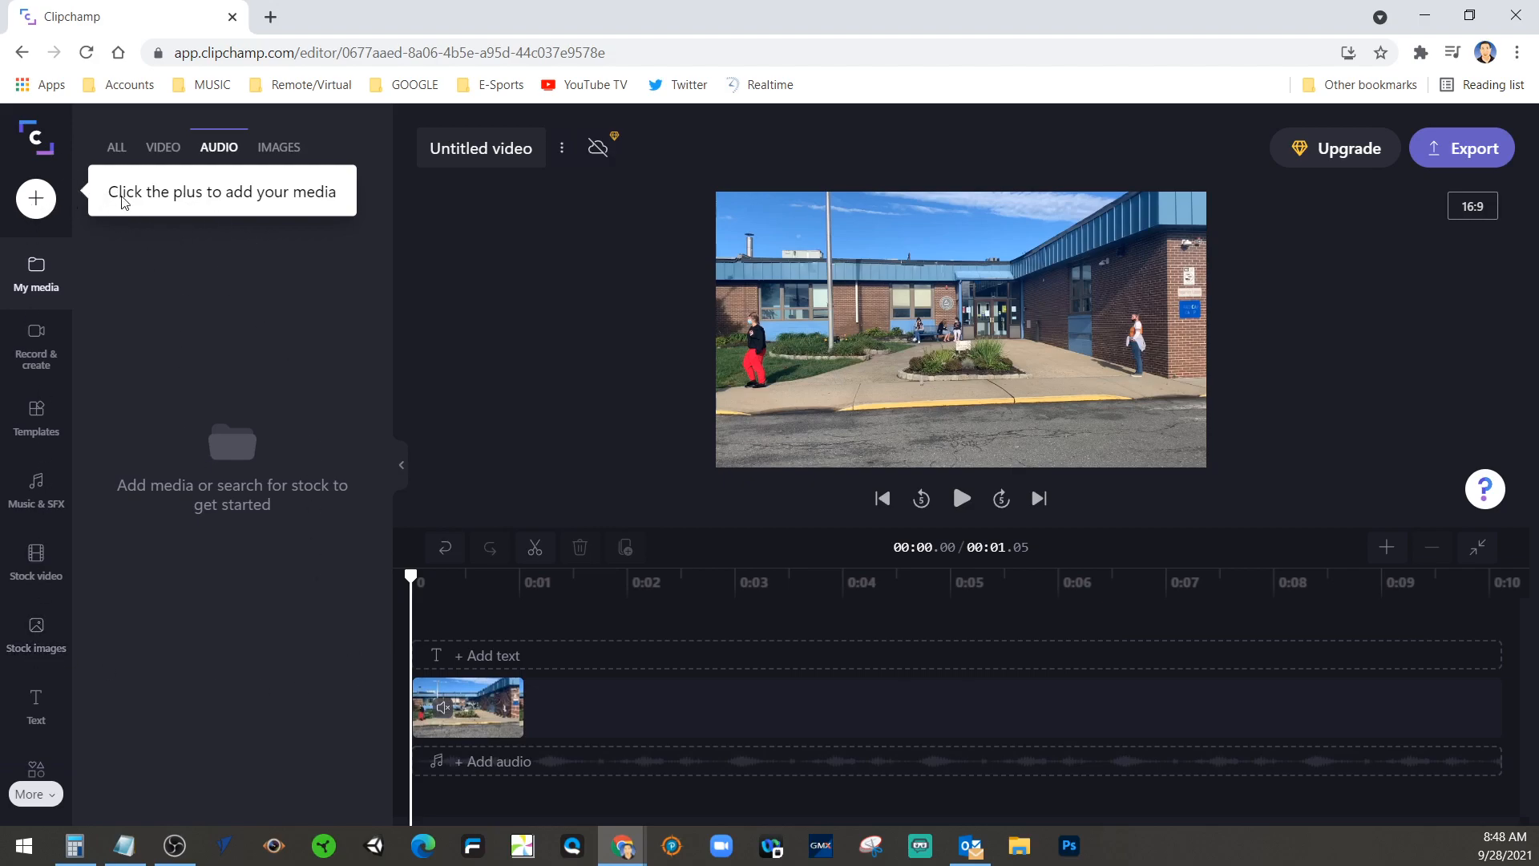
click(54, 205)
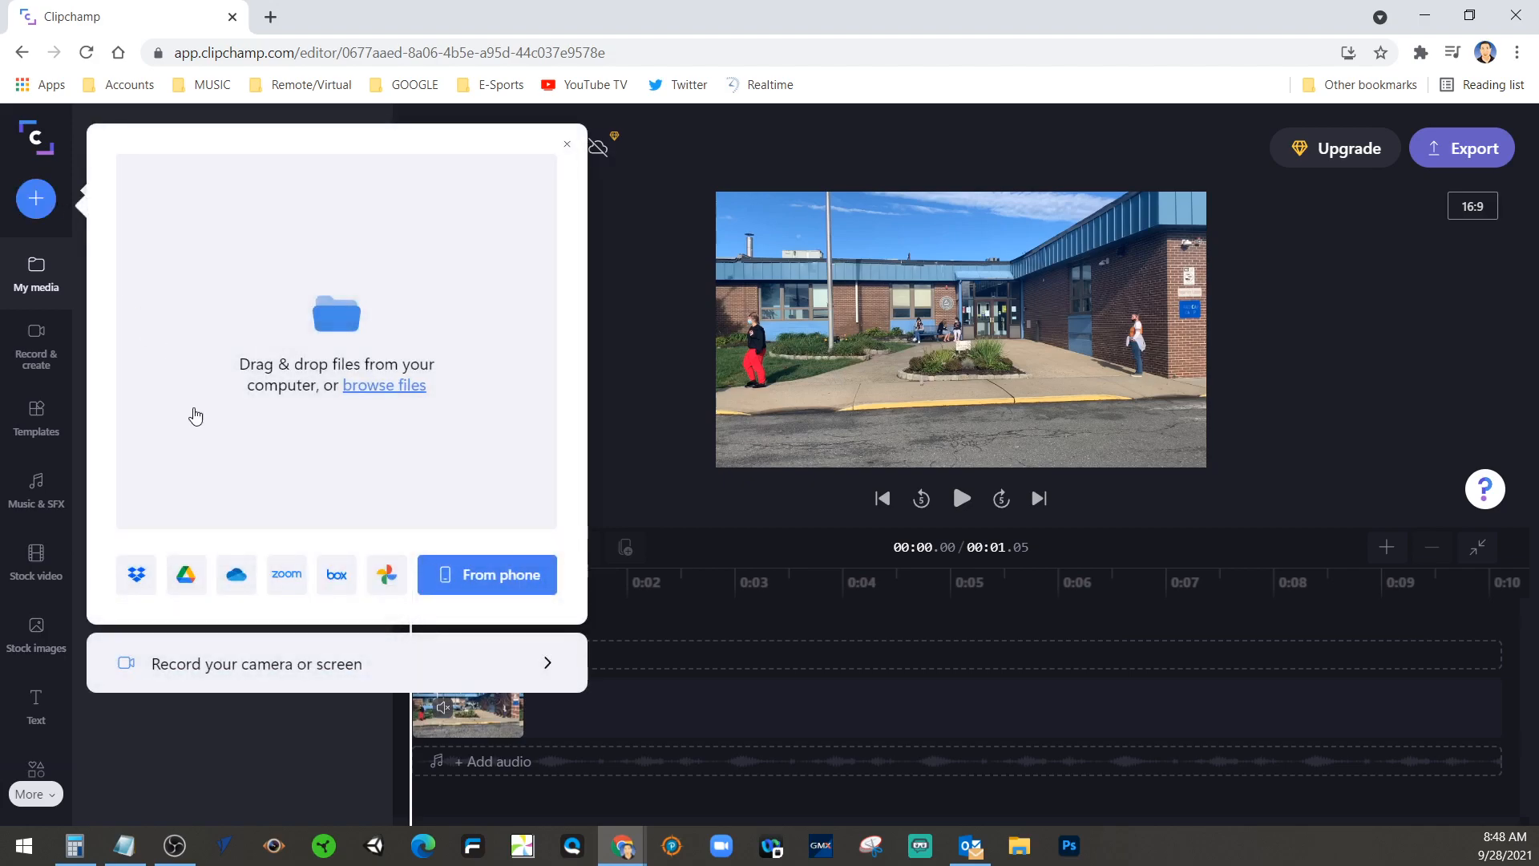
click(567, 147)
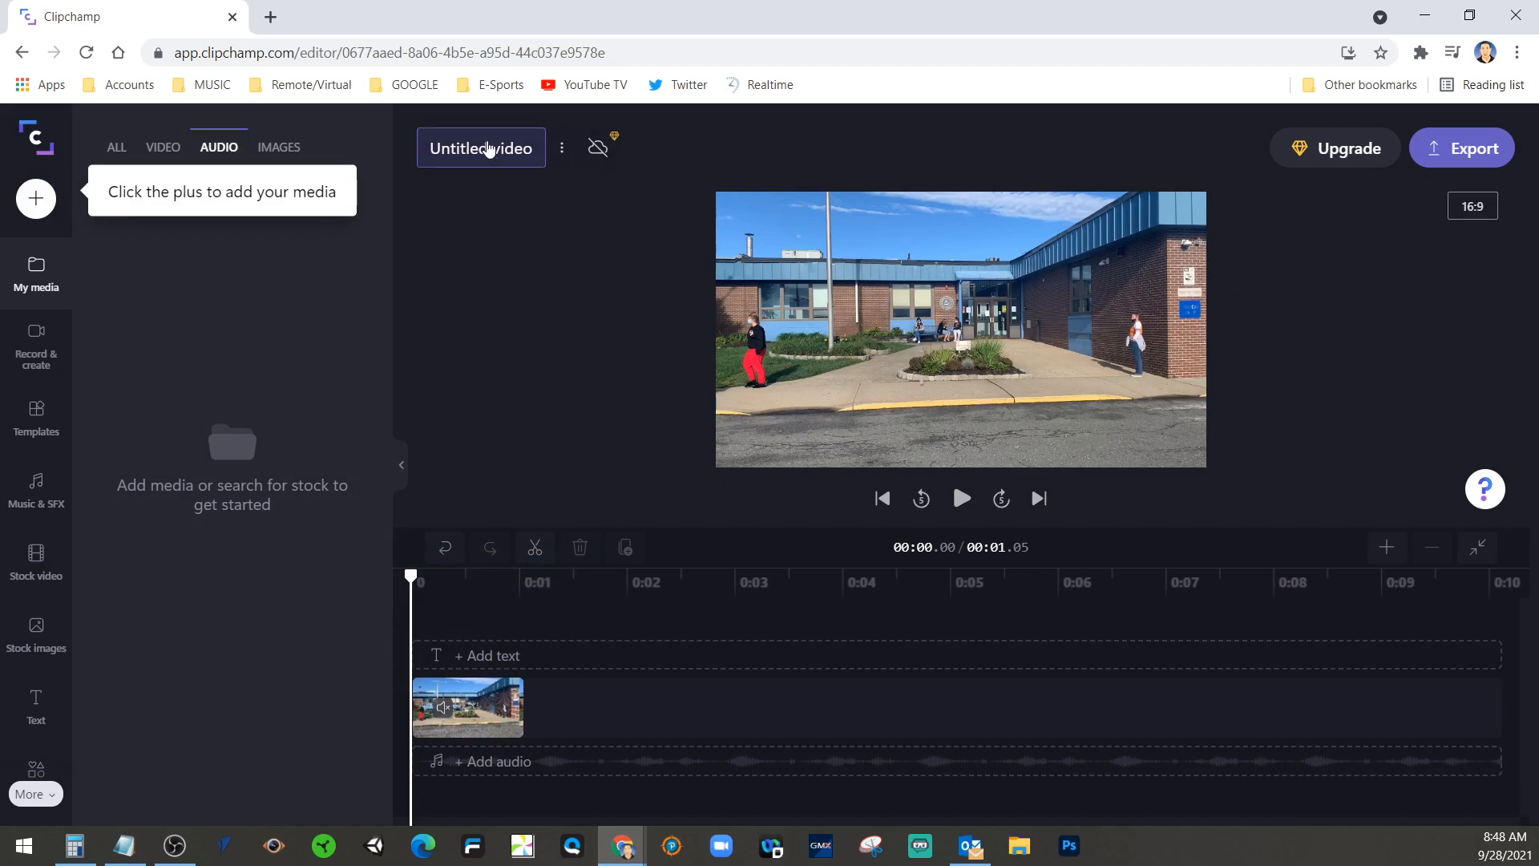
click(36, 565)
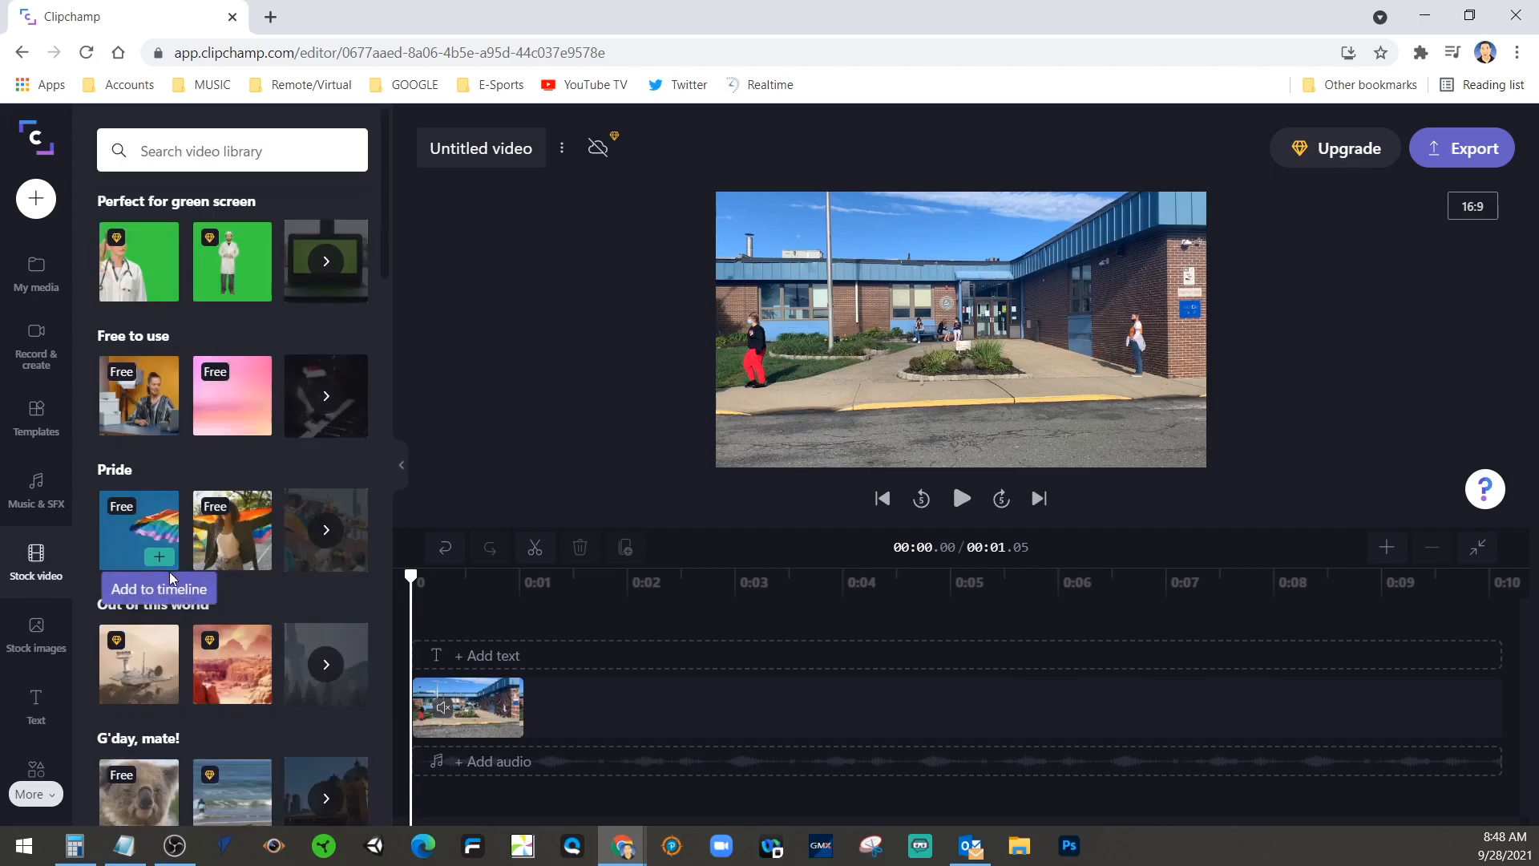
click(28, 641)
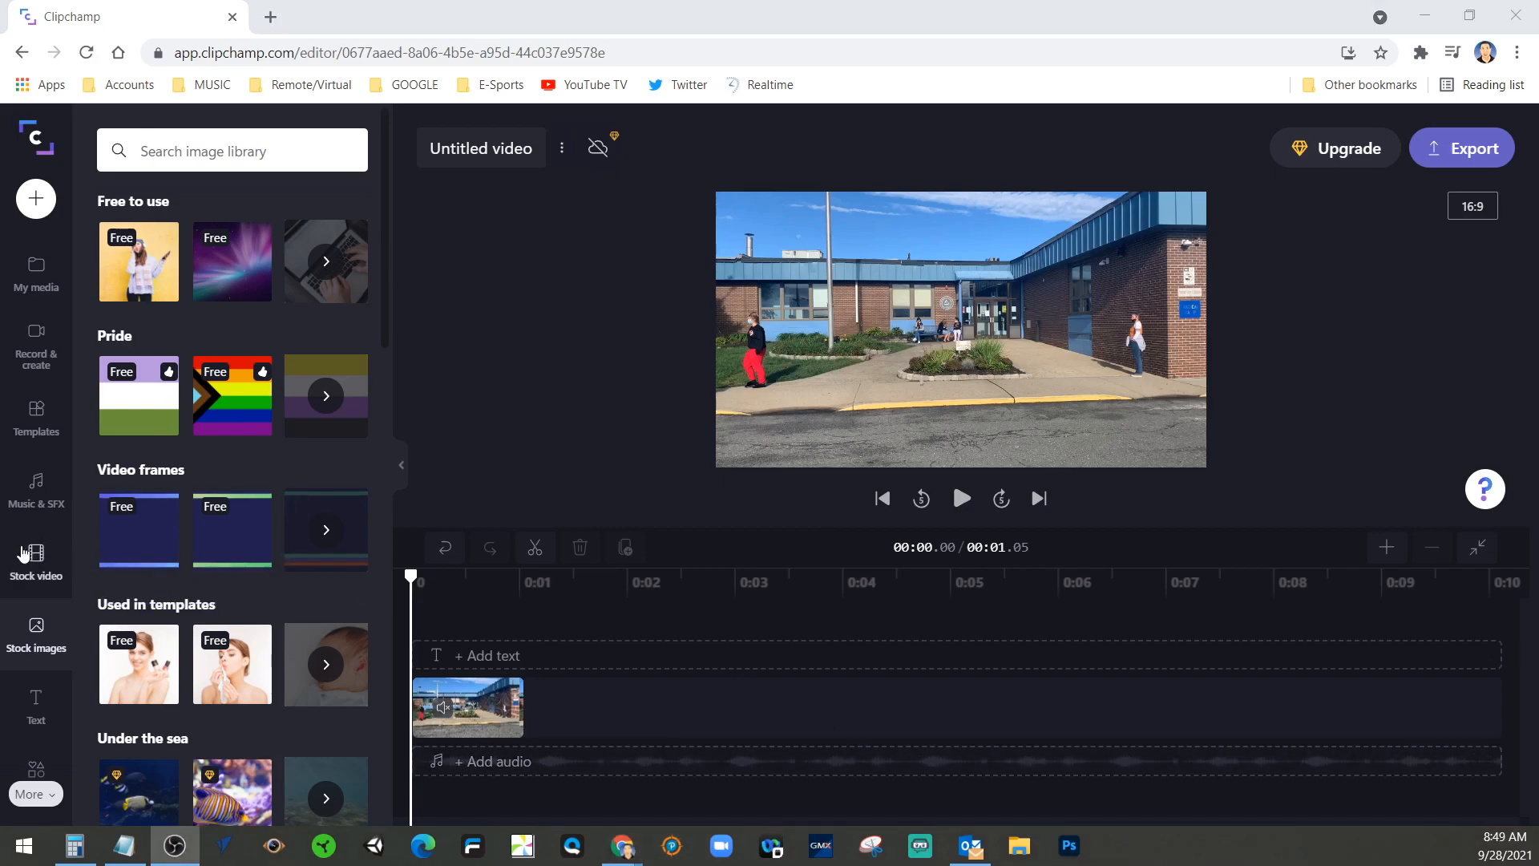
Step: Add the free stock music track "Chill out in the Evening" to the timeline
click(18, 503)
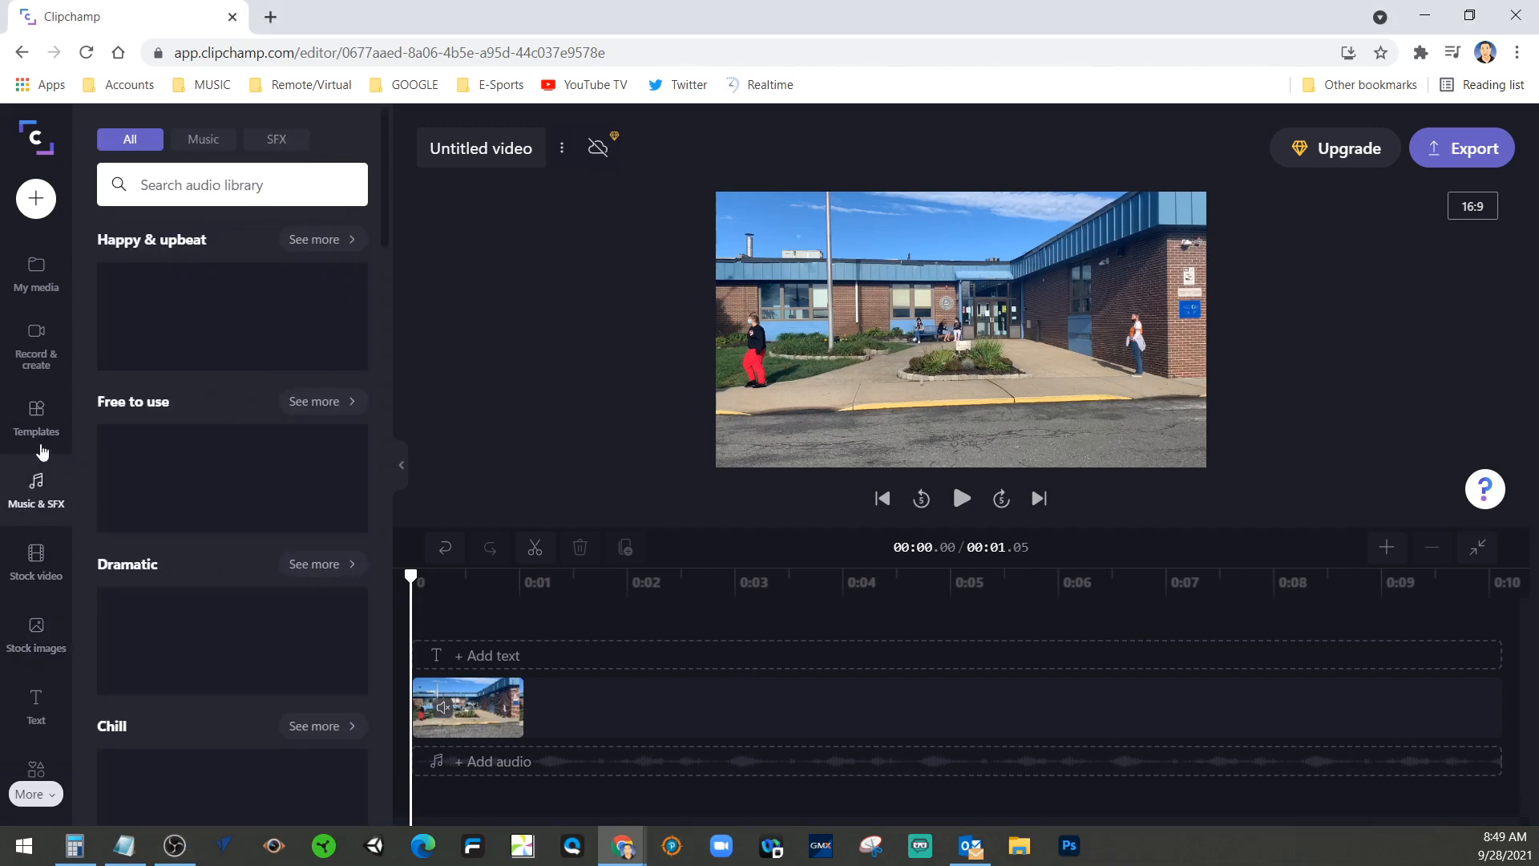
mouse_move(165, 447)
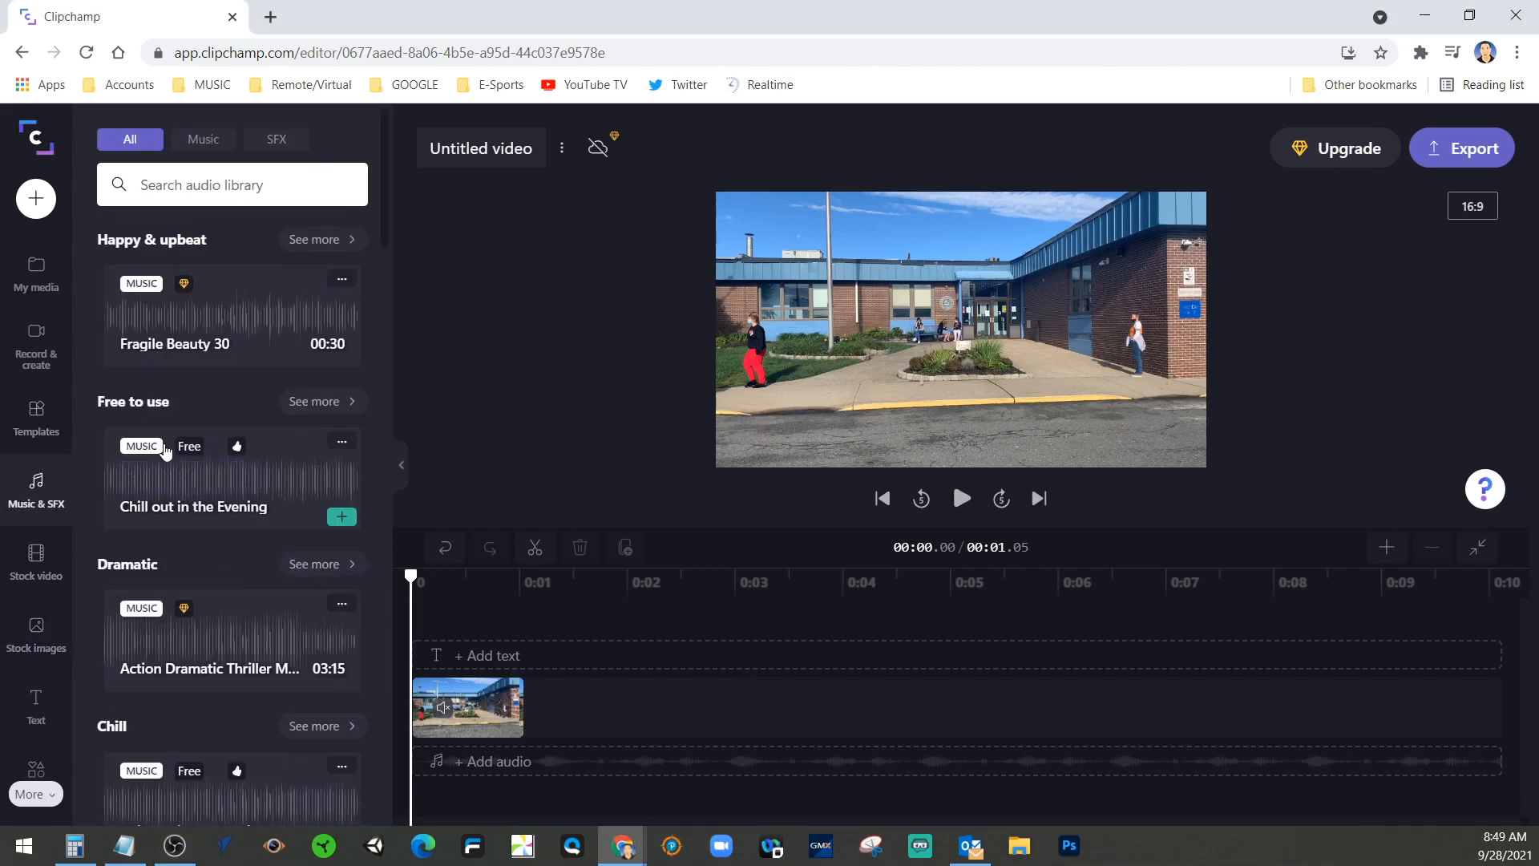
click(342, 518)
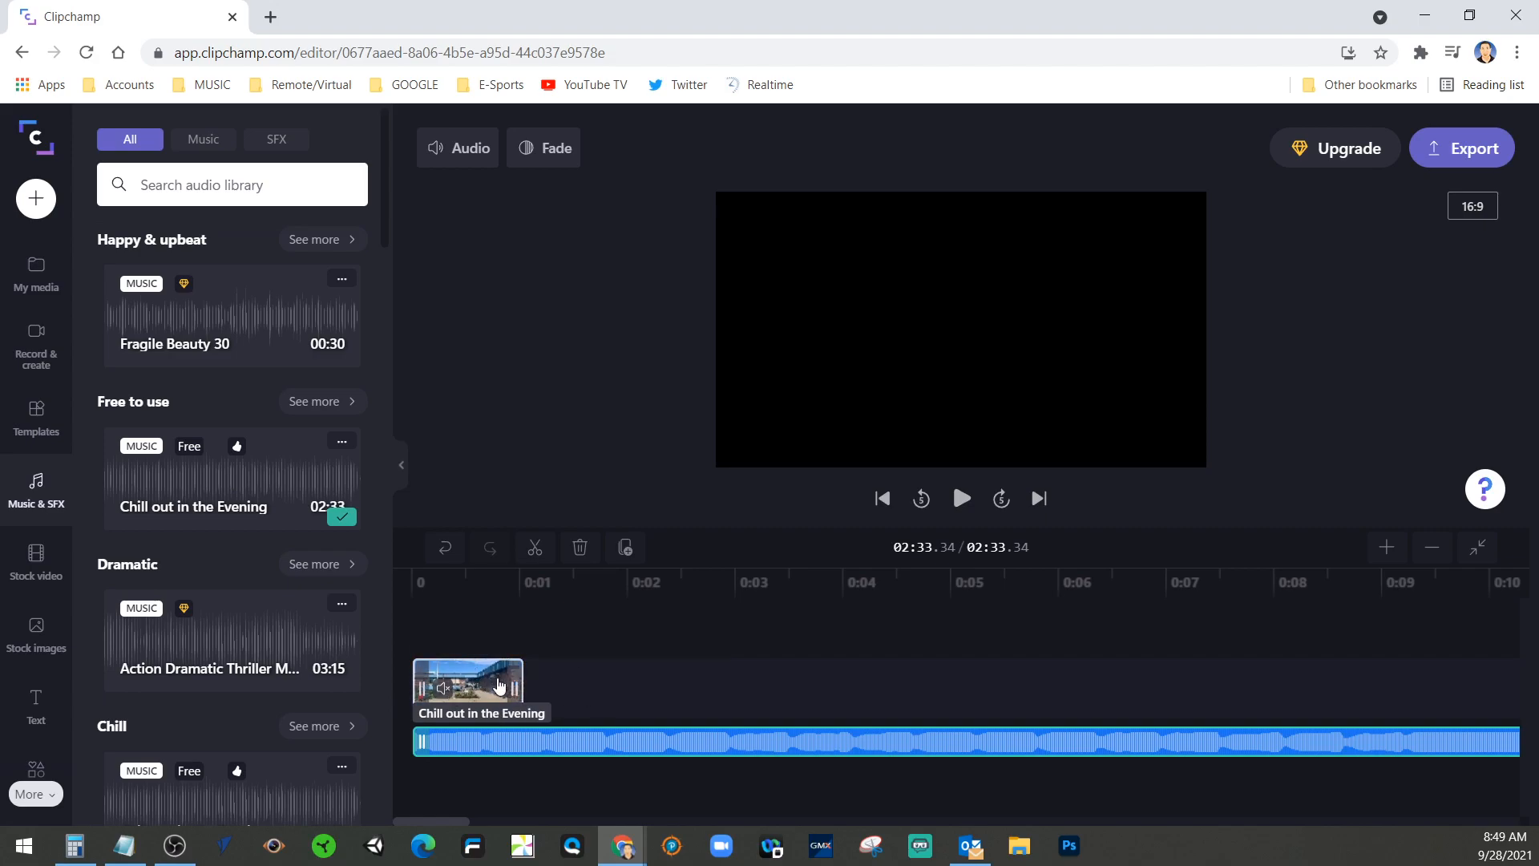
Step: Move the building video to start at about 1.7 seconds, and return the playhead to the beginning
drag(486, 678, 667, 687)
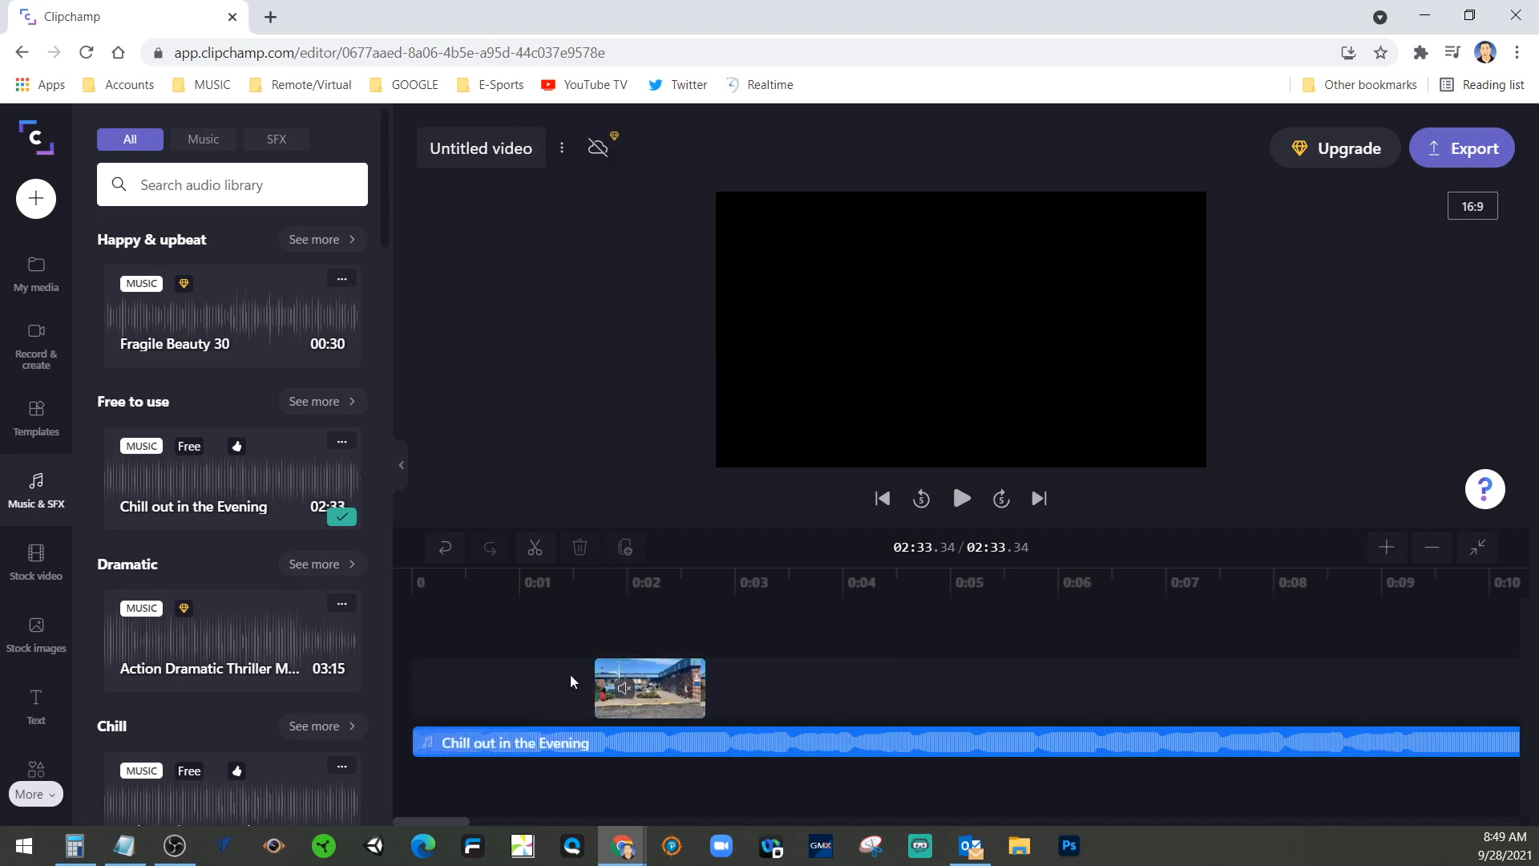
click(526, 583)
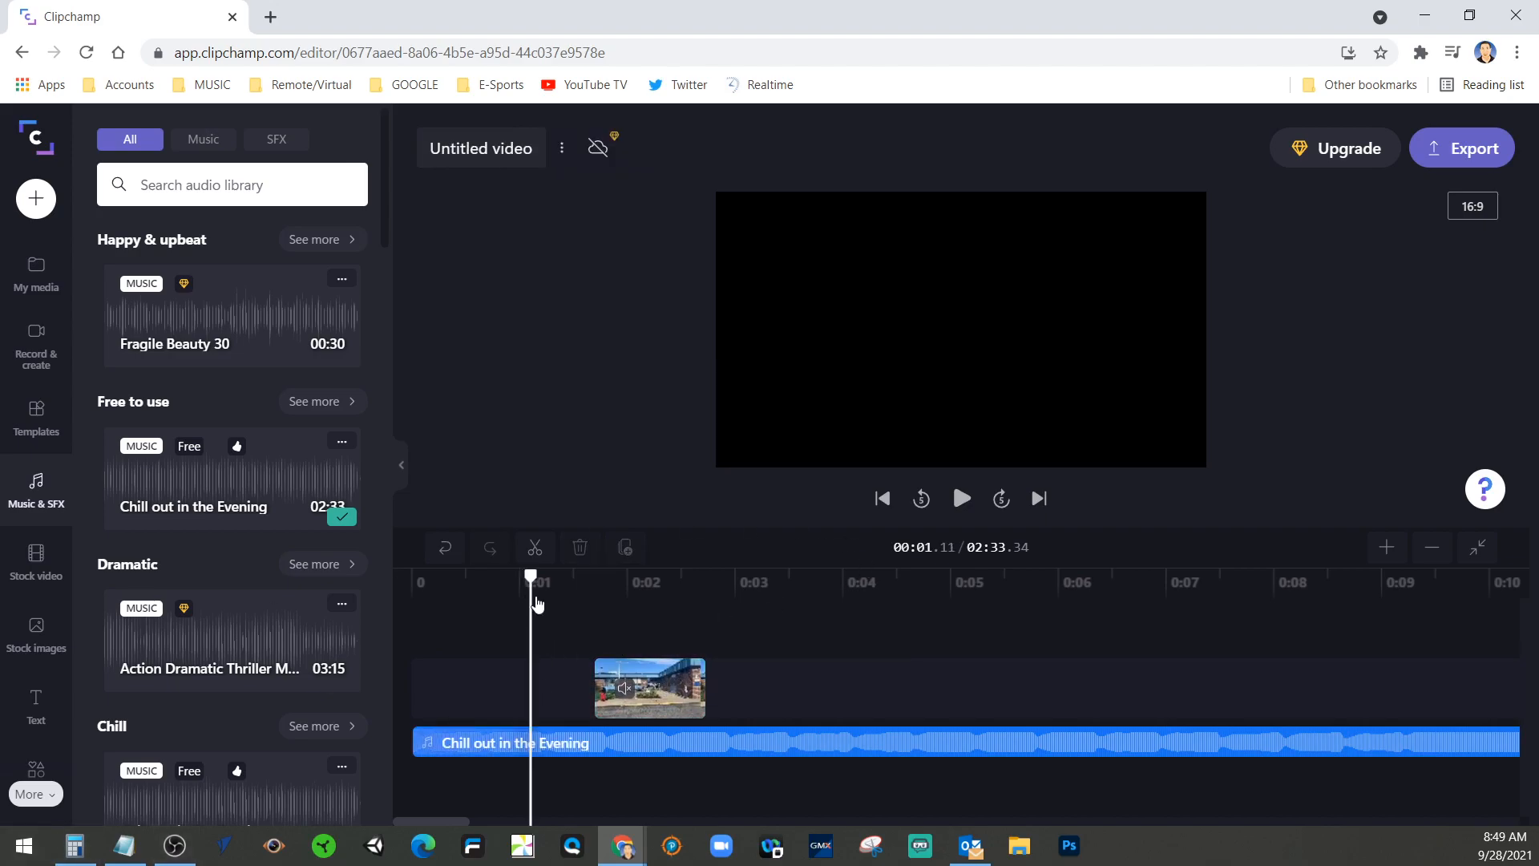
drag(525, 576, 382, 570)
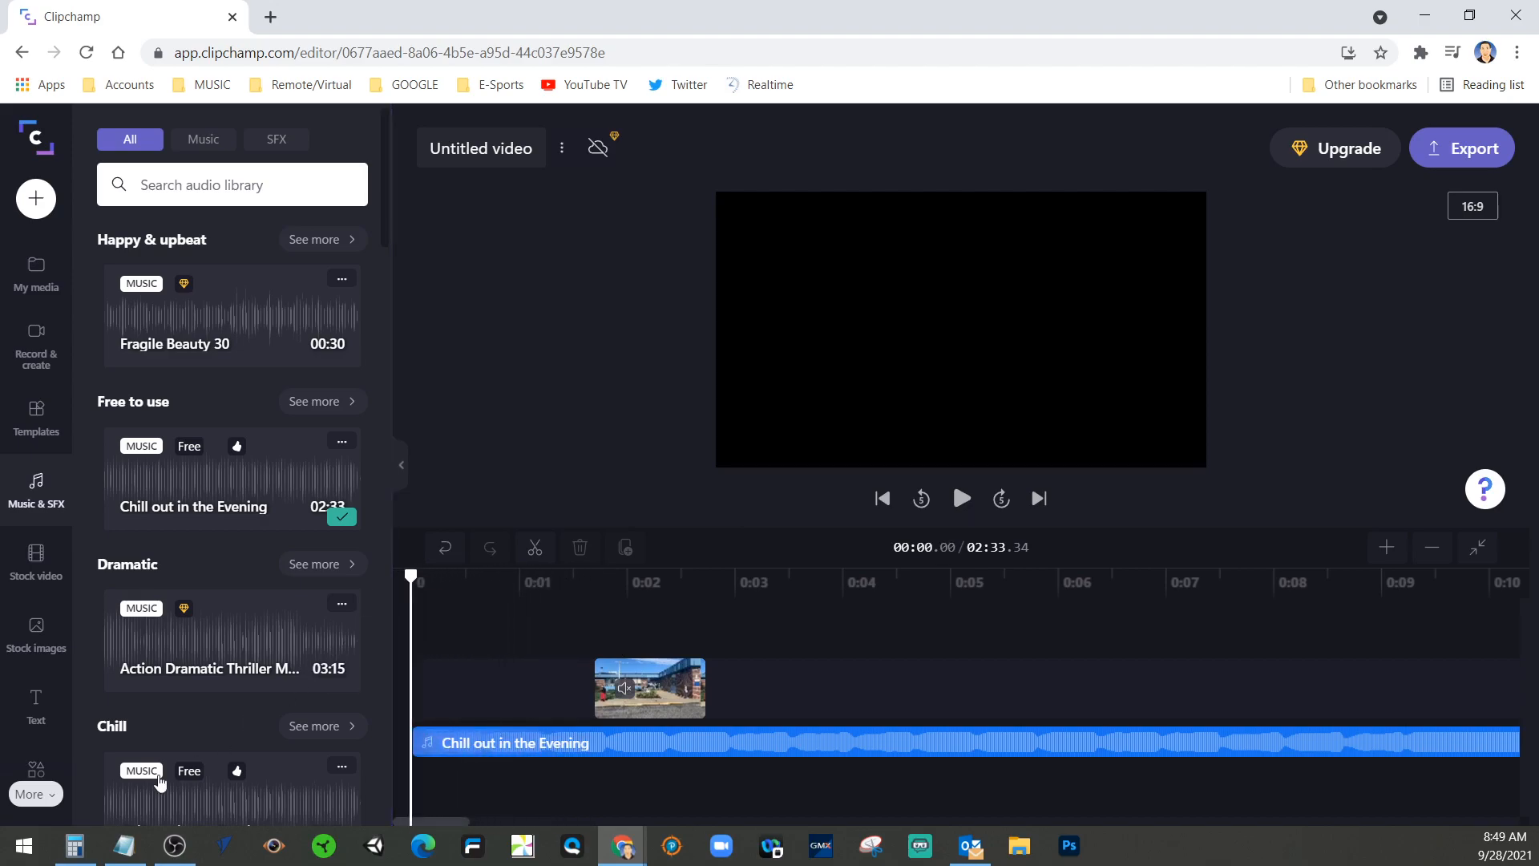
Step: Add a Glow title at the start of the timeline, and shorten it to end where the building video begins
click(35, 703)
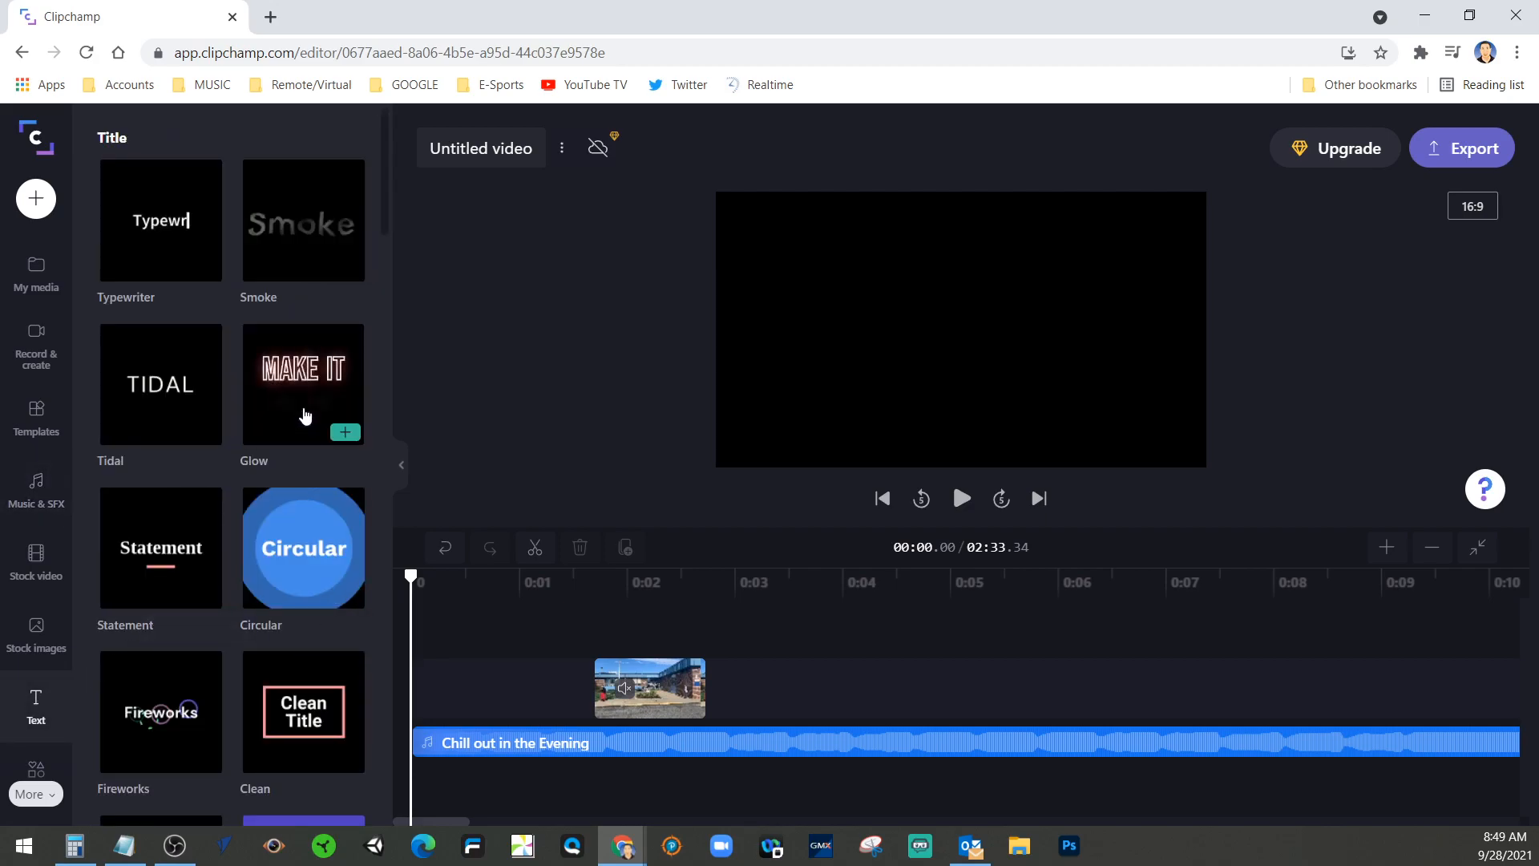
click(336, 433)
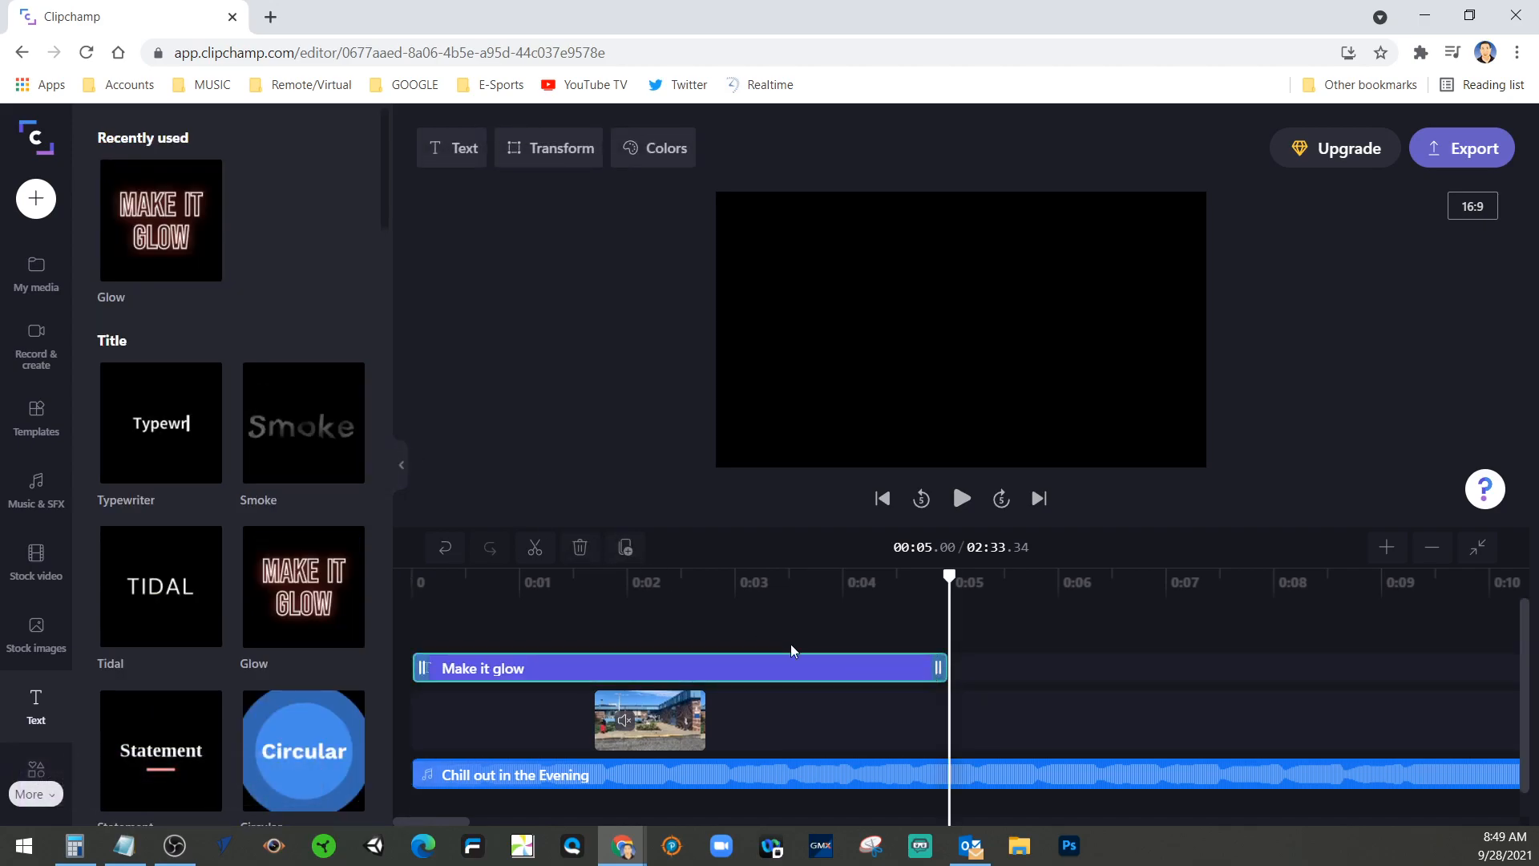
drag(937, 663, 592, 664)
click(749, 666)
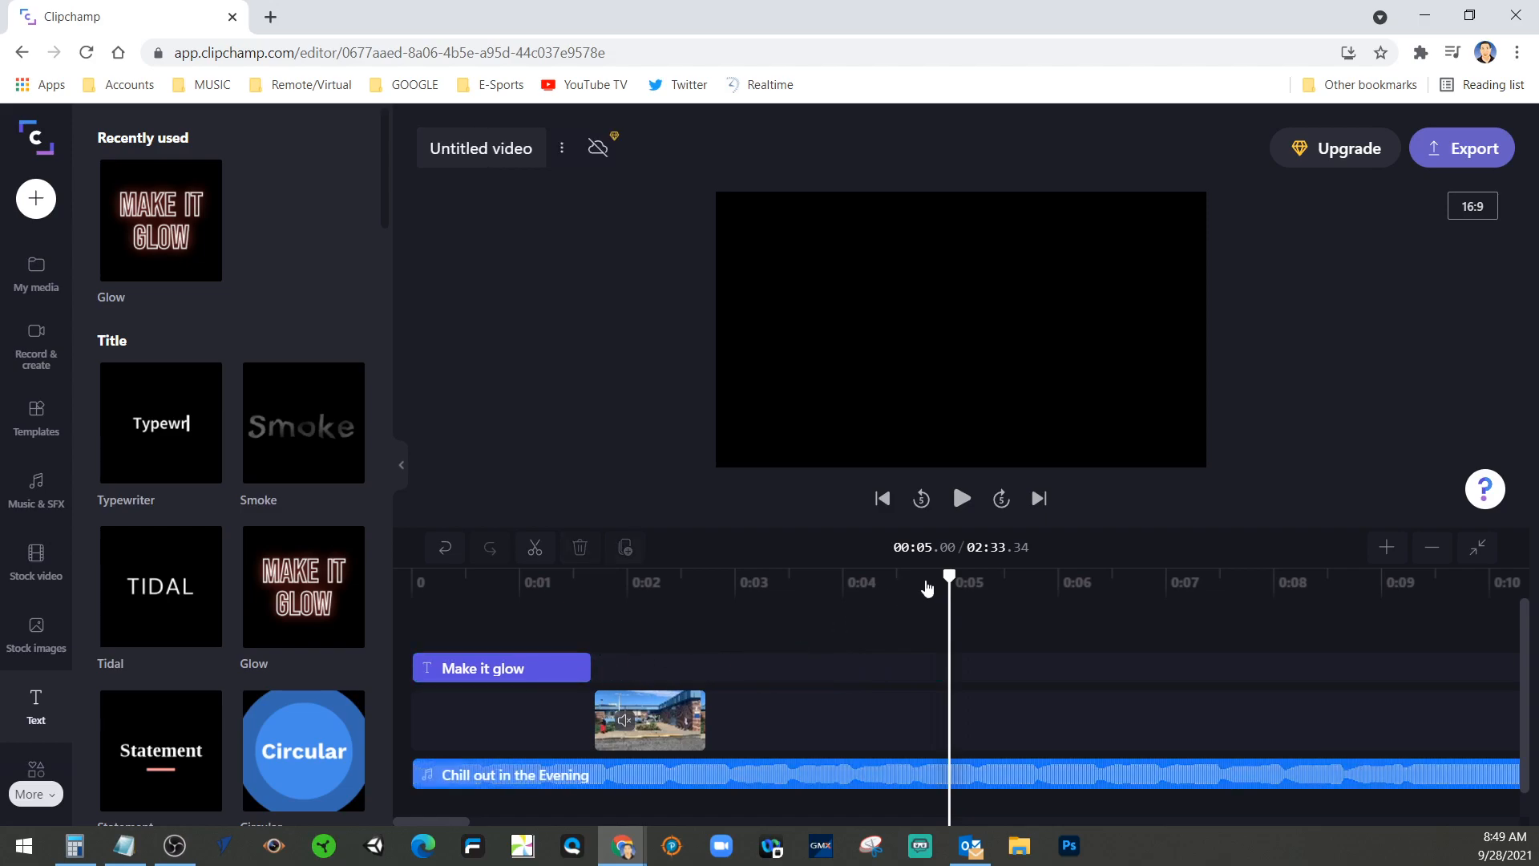
Step: Replace the Glow title's text with "OCVTS" on the first line and "Brick" on the second
drag(949, 575, 469, 575)
click(525, 669)
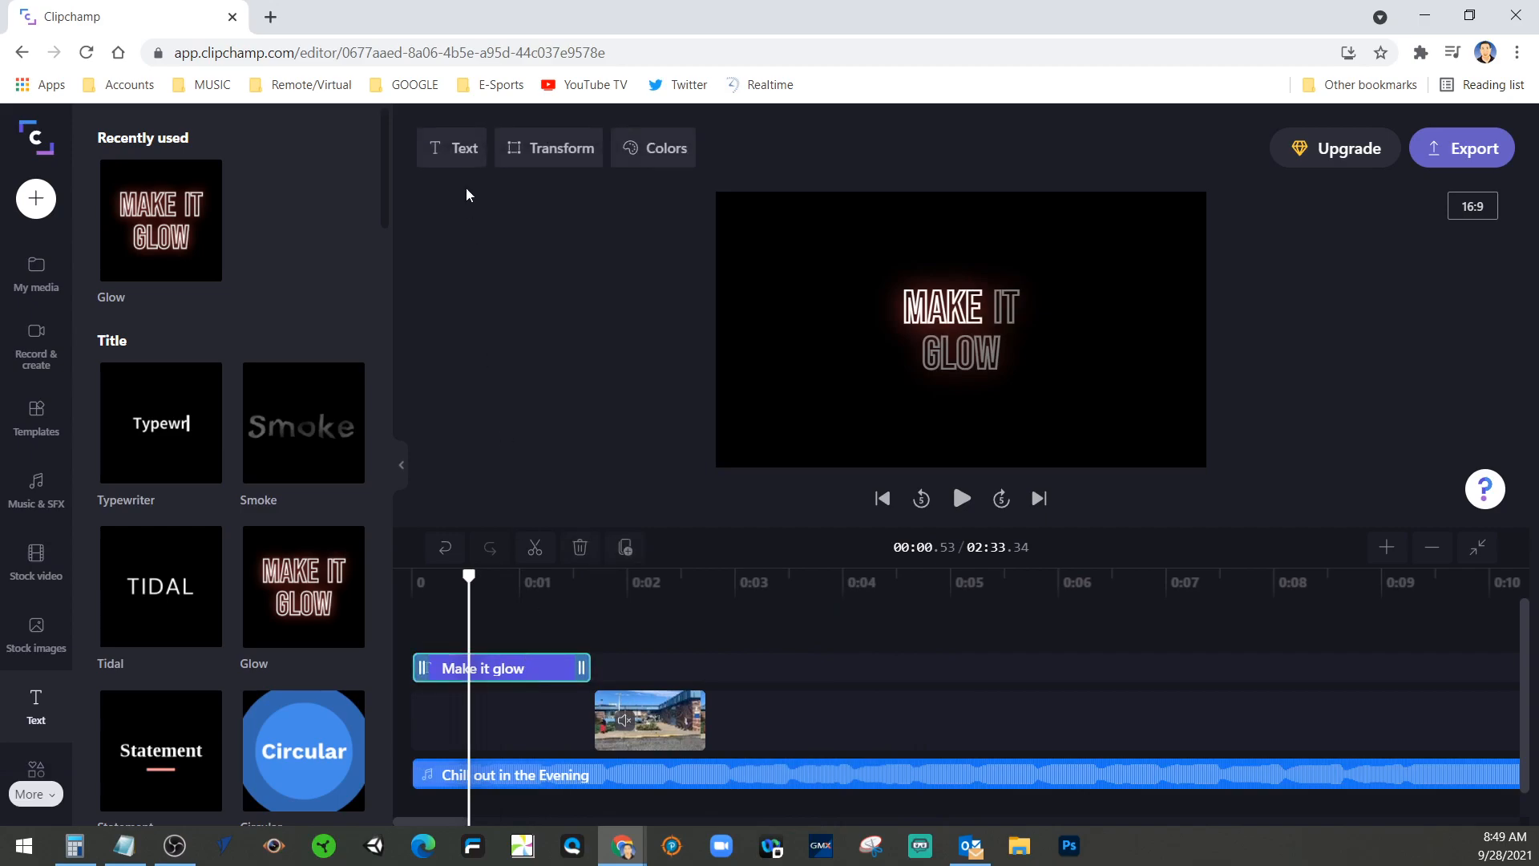
click(453, 149)
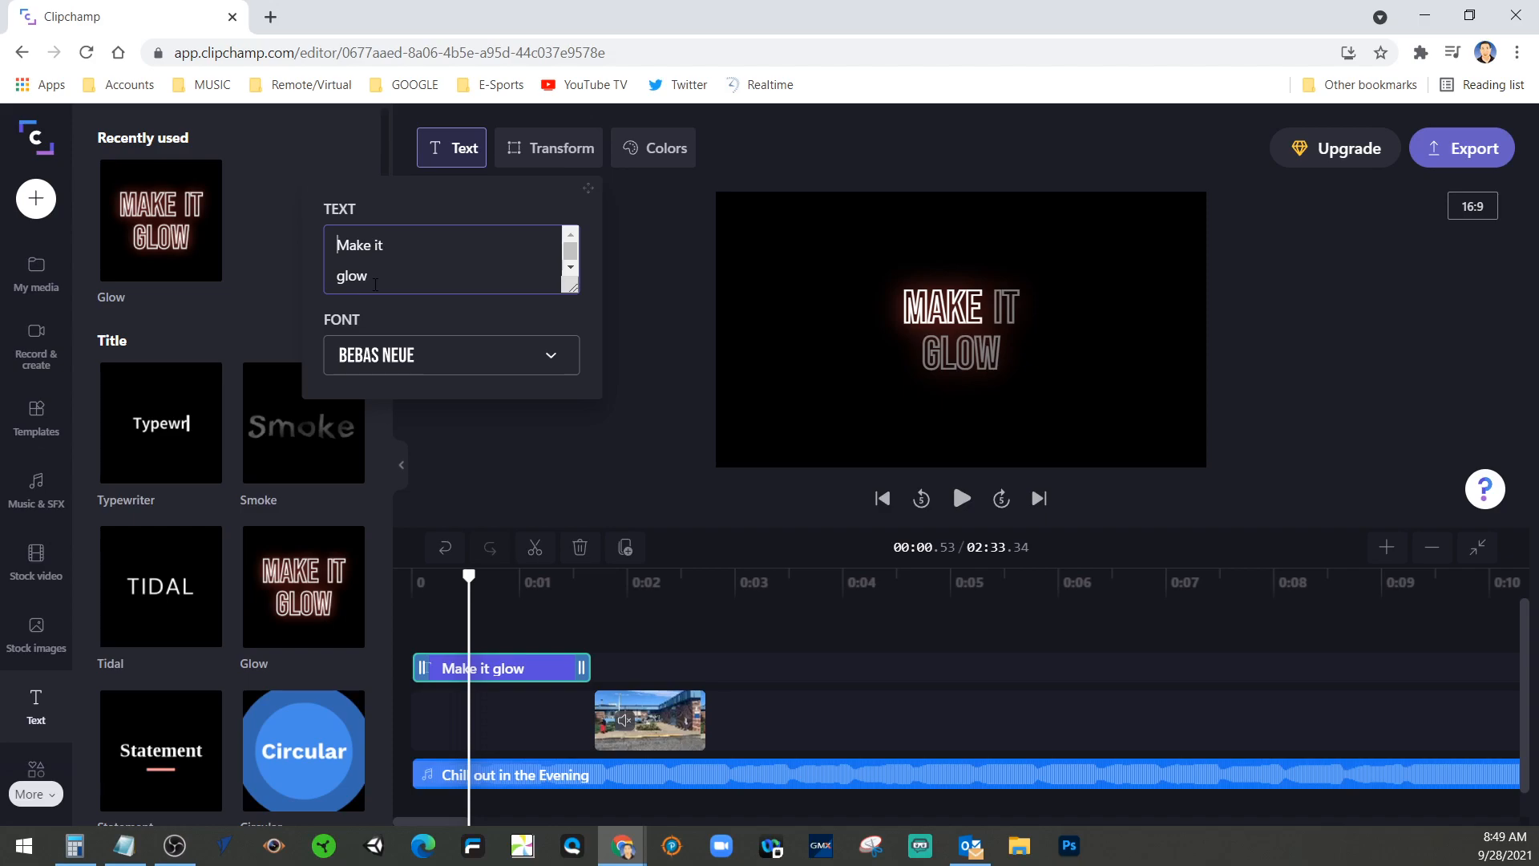
key(ctrl+a)
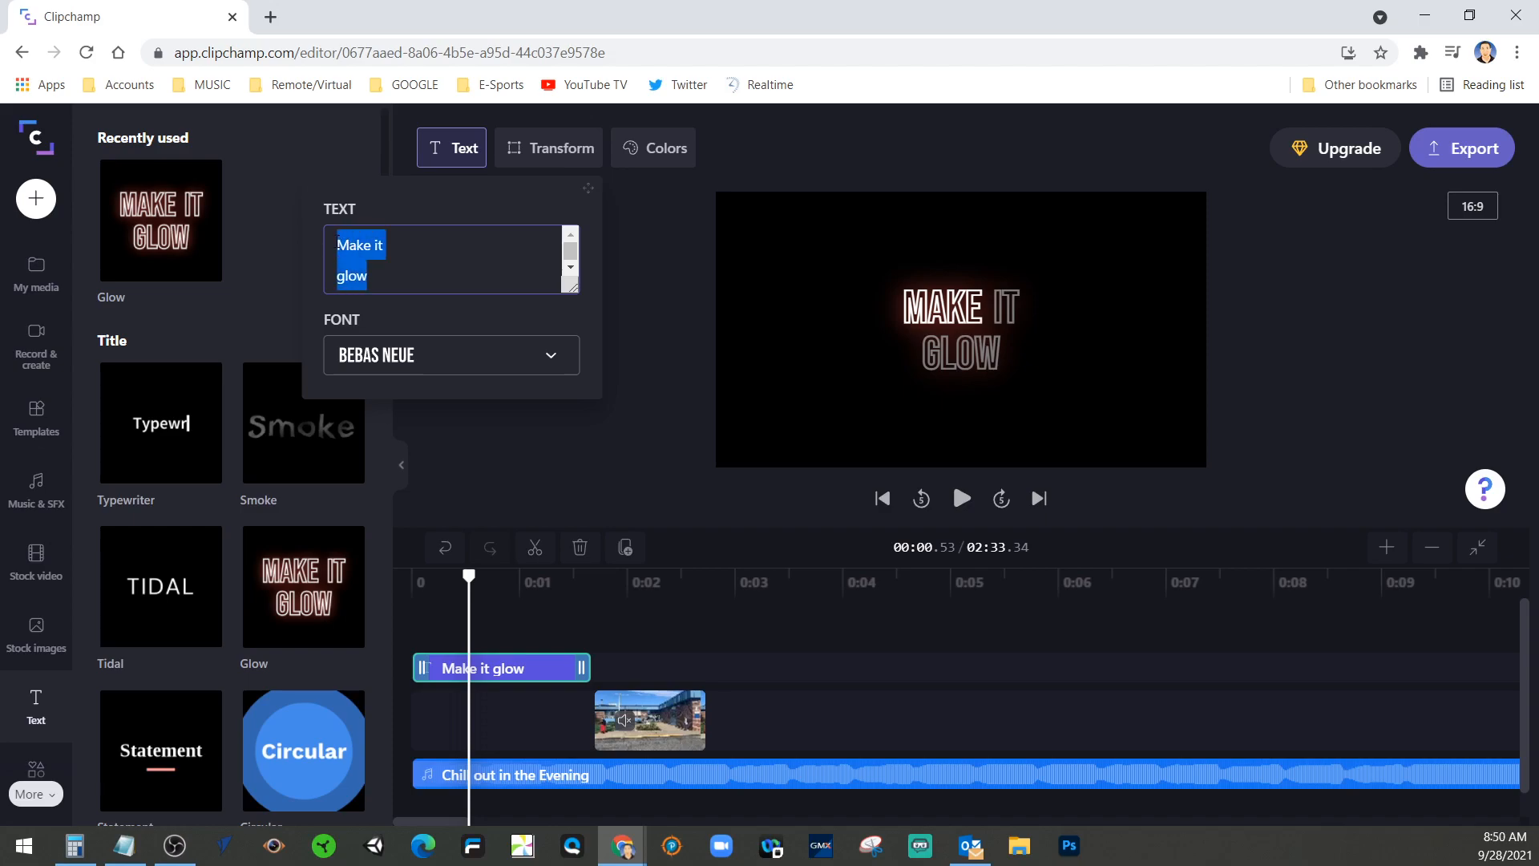
text(OCVTS)
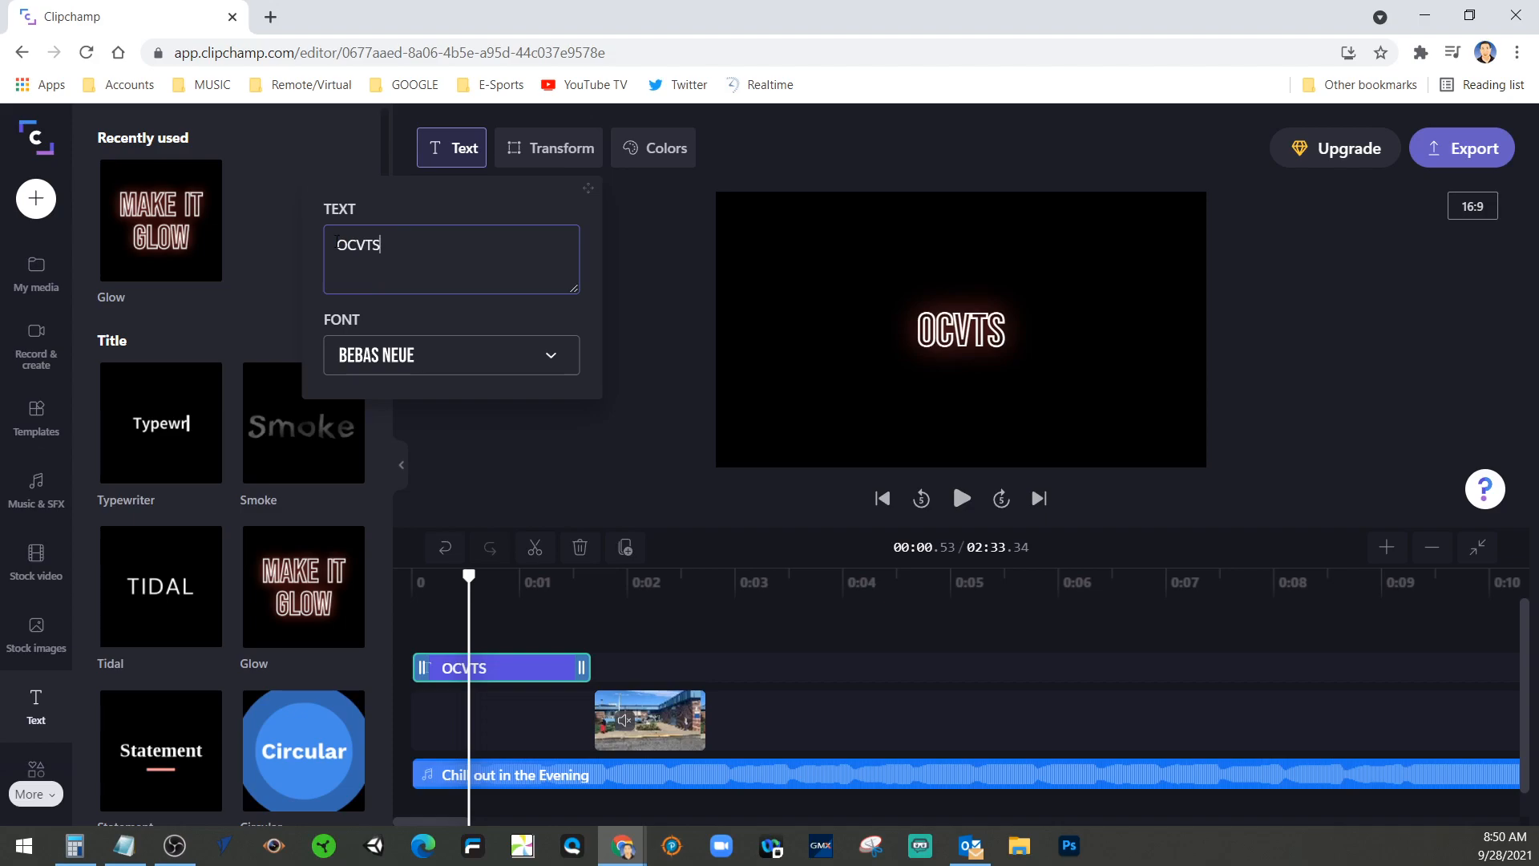
key(Return)
text(Brick)
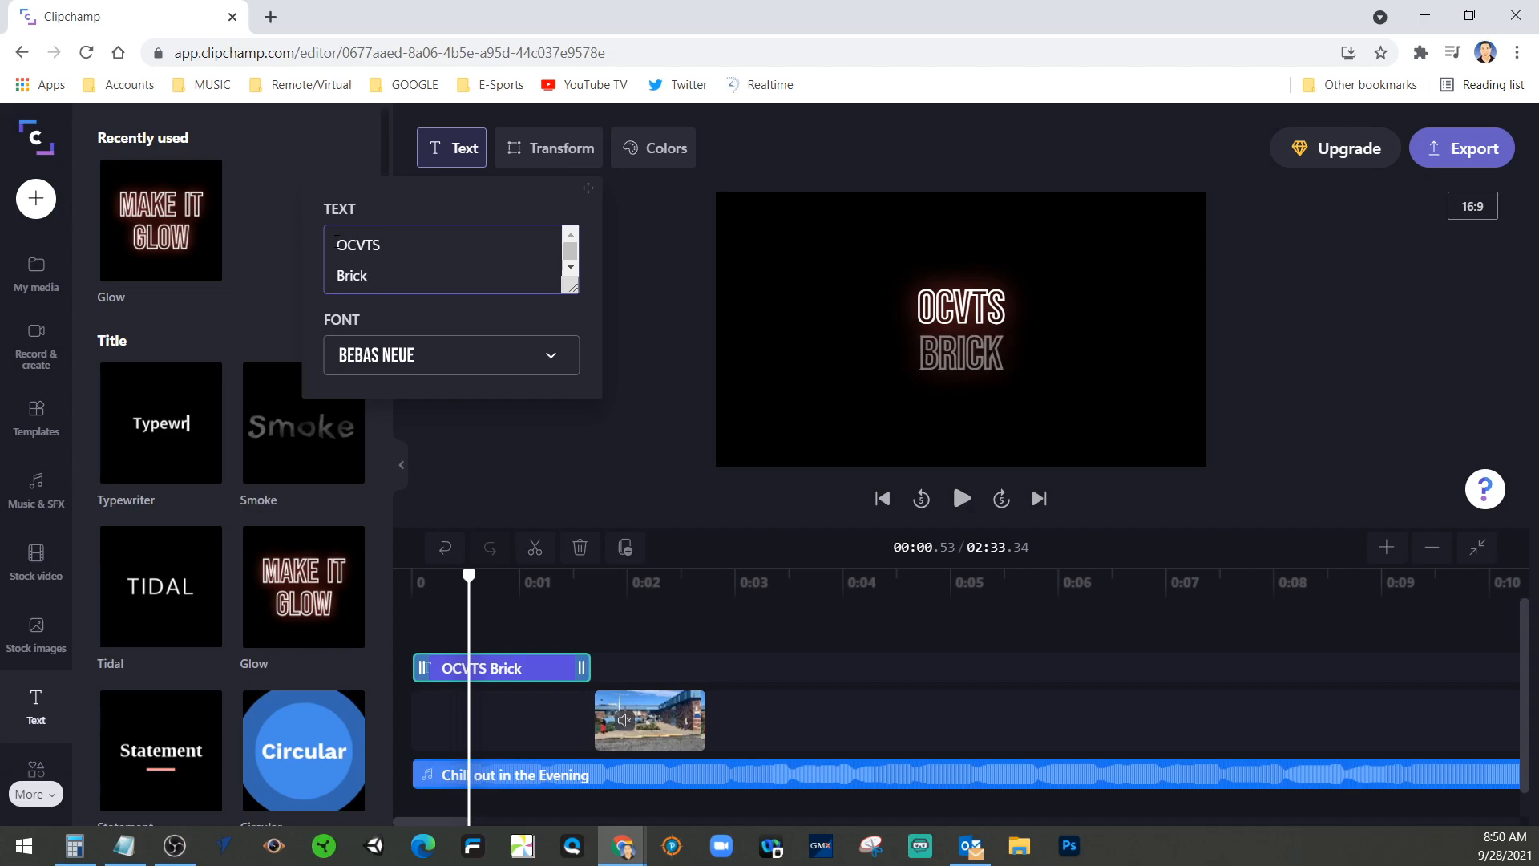
click(646, 369)
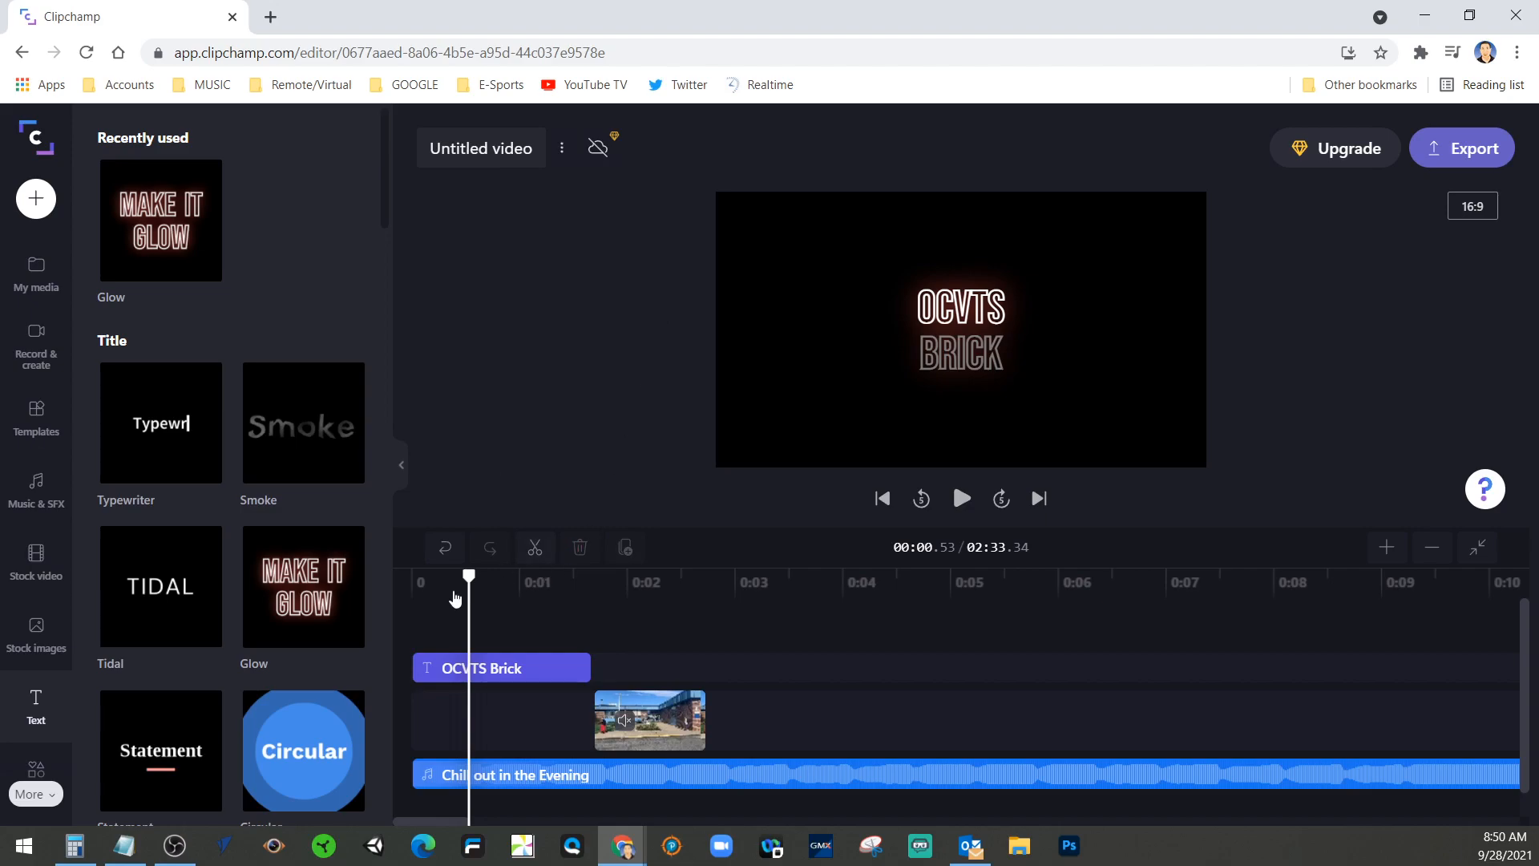
Step: Set the OCVTS Brick title's glow color to the pink-red default color F34573, and check its transform and text options
mouse_move(471, 576)
mouse_down()
mouse_move(635, 588)
mouse_move(412, 585)
mouse_move(448, 584)
mouse_up()
click(513, 667)
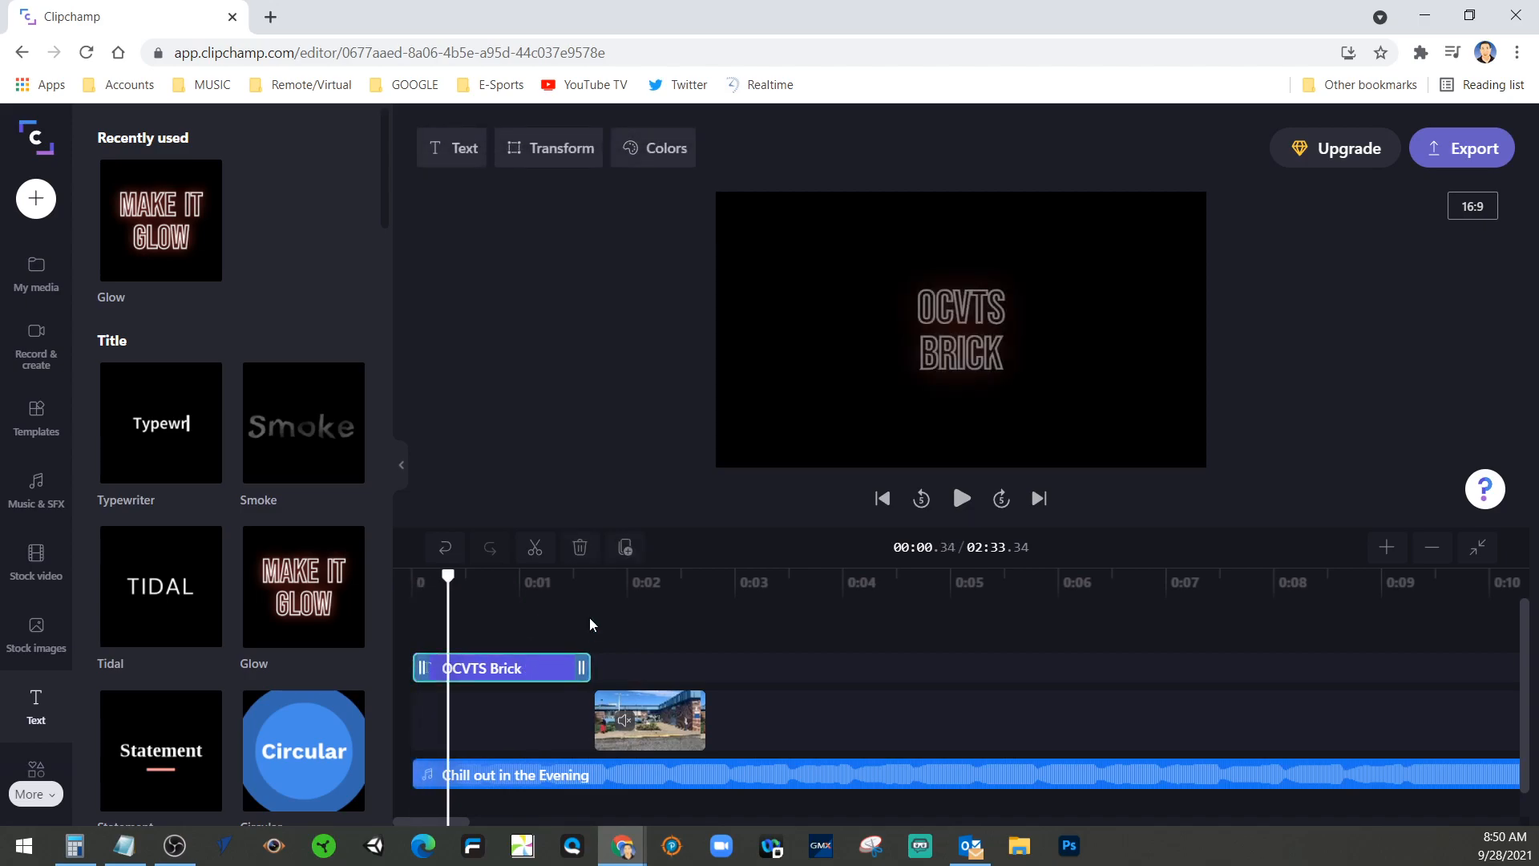
click(646, 148)
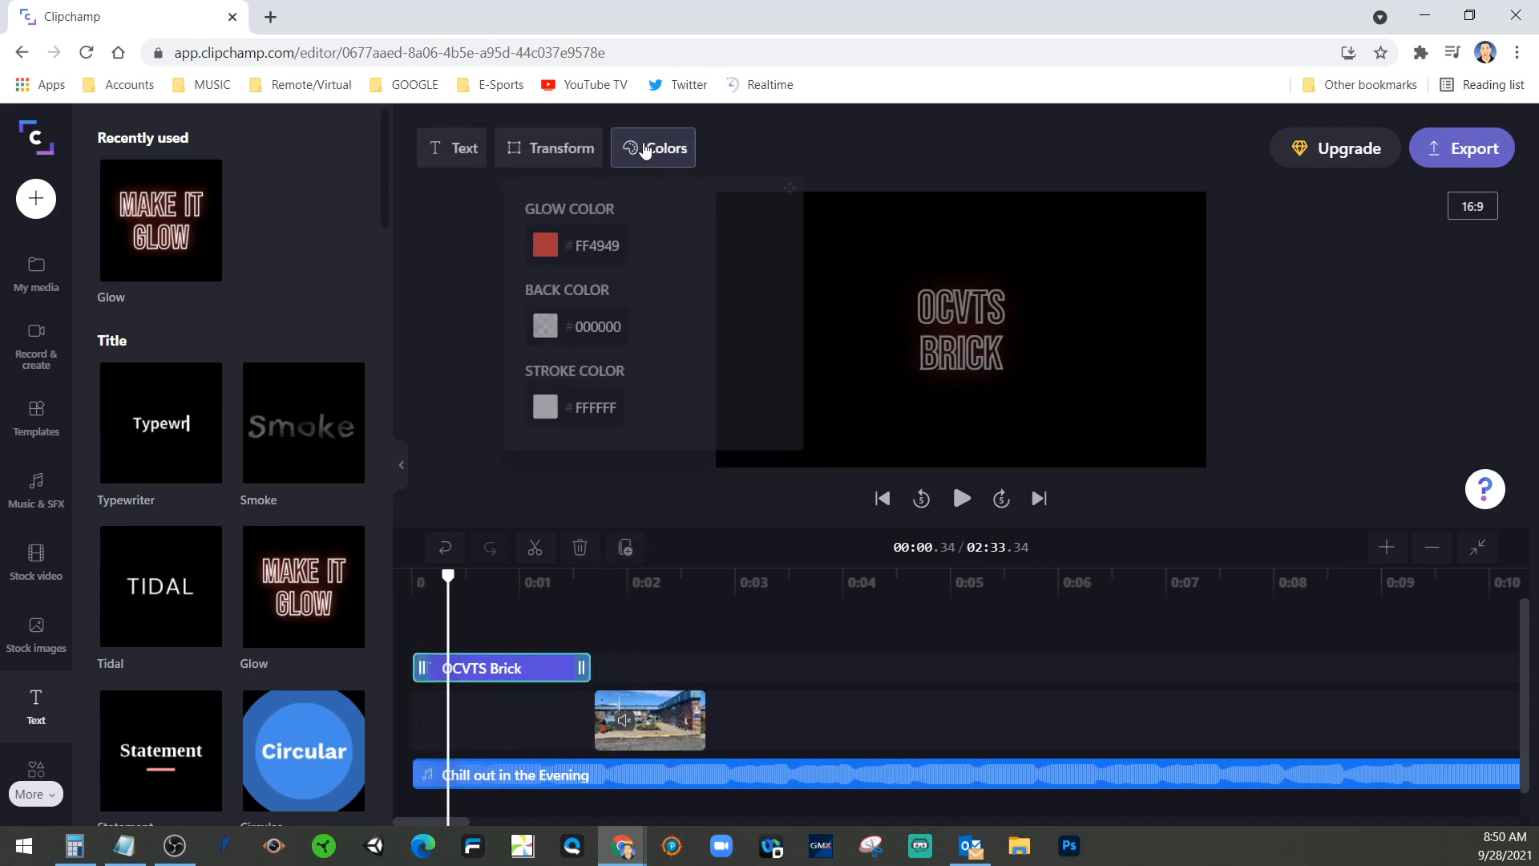
click(585, 261)
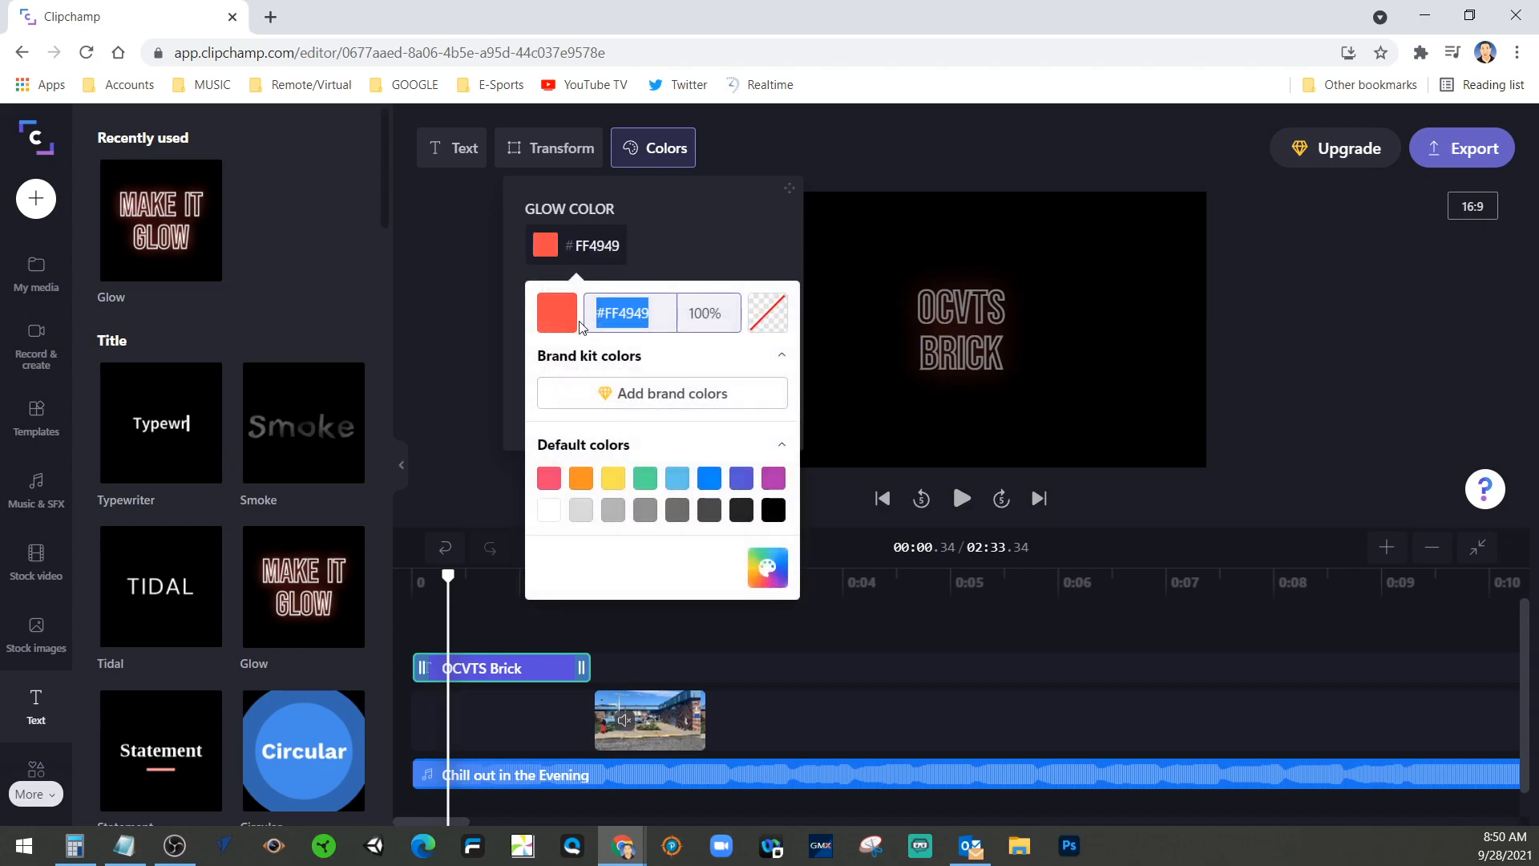
click(549, 478)
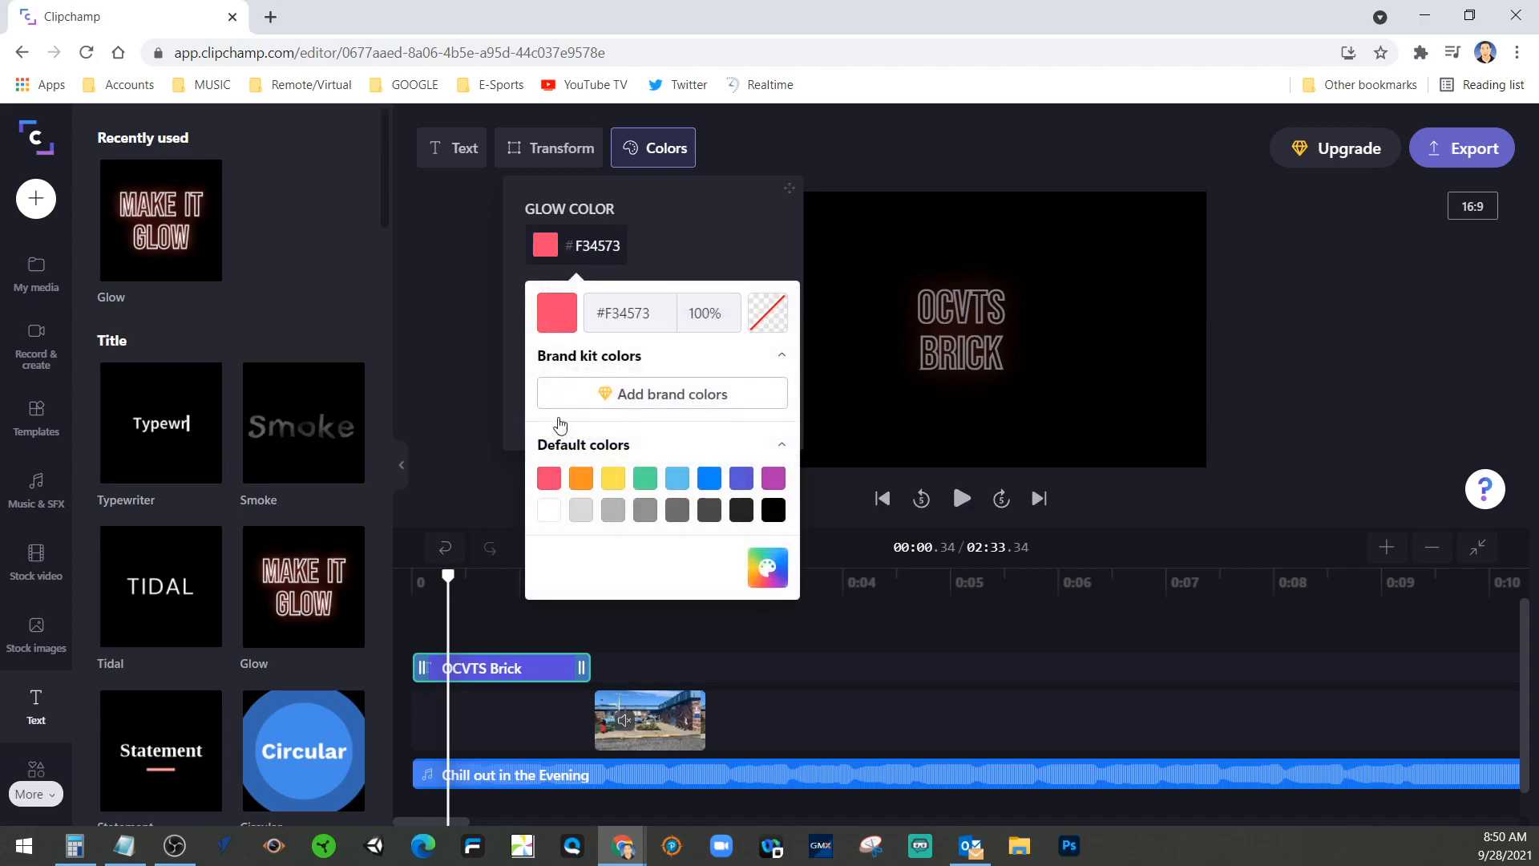
click(573, 152)
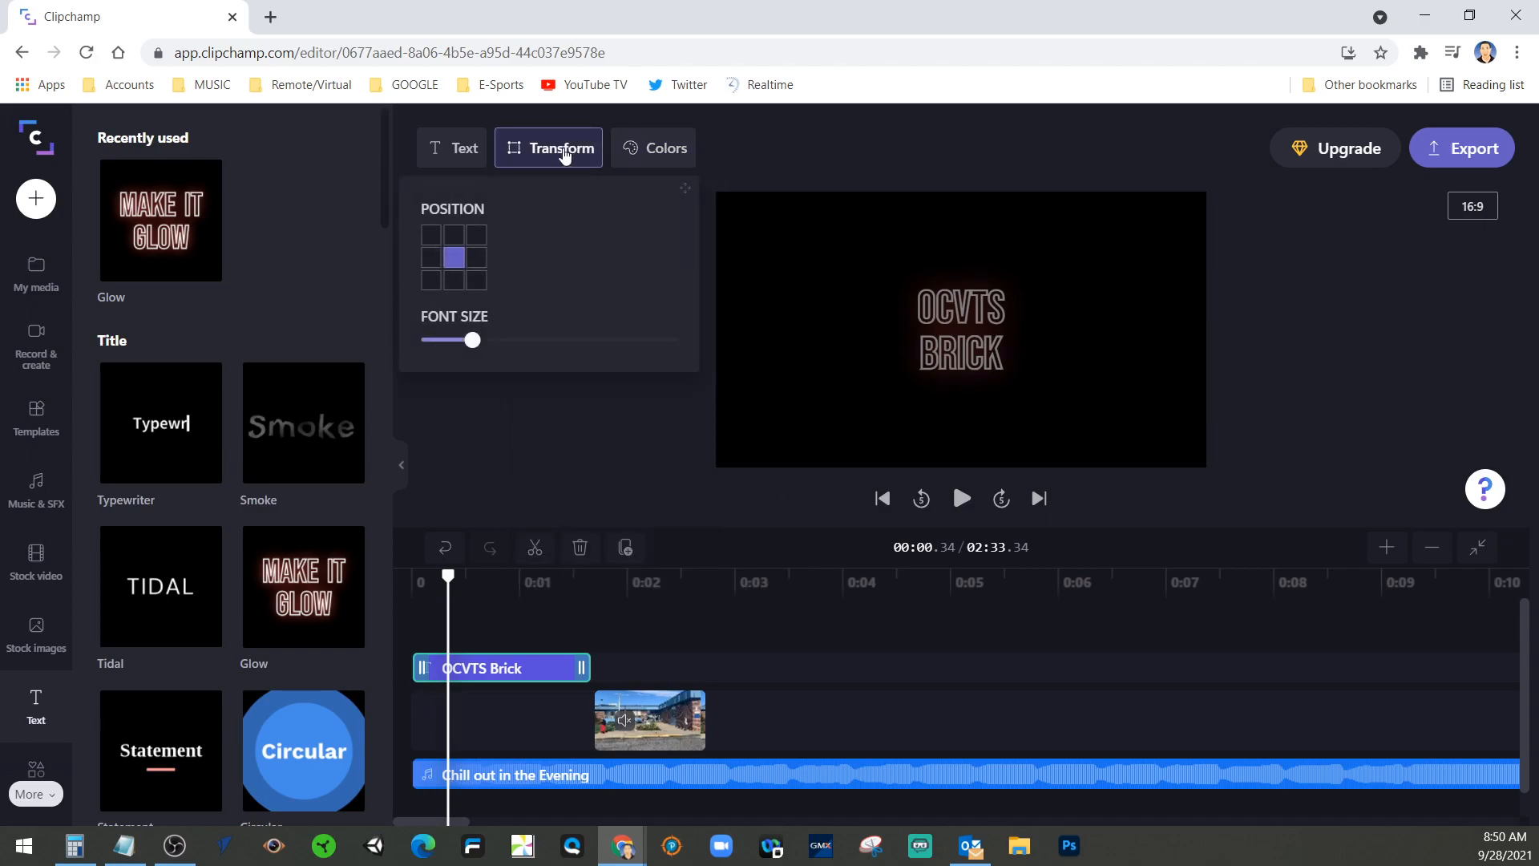
click(467, 153)
click(540, 468)
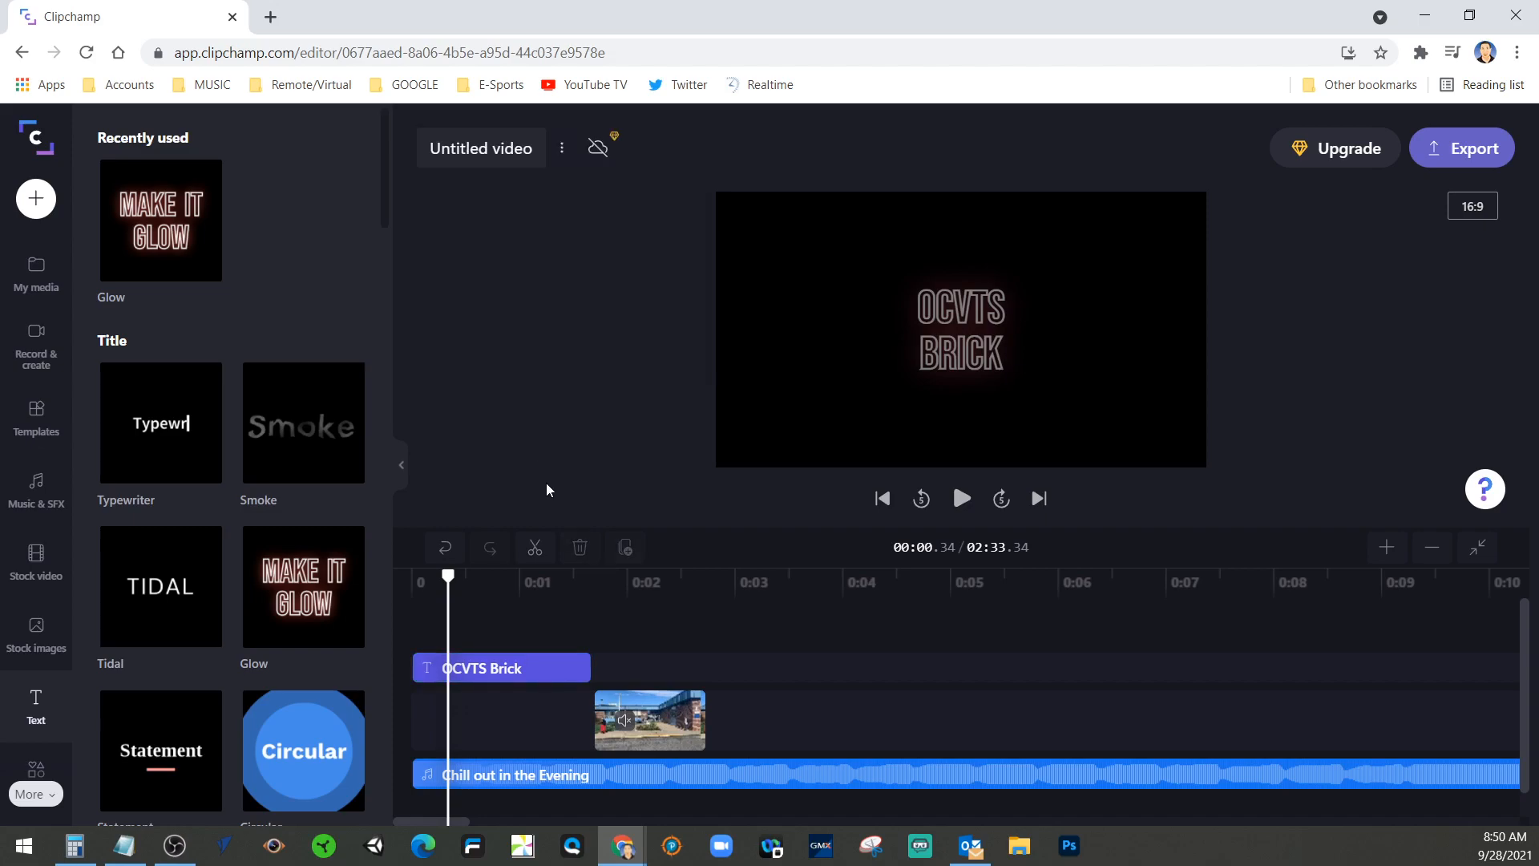
Step: Return the playhead to the beginning, and add a Progress Bar overlay above the title at the start of the timeline
drag(446, 573, 410, 573)
mouse_move(312, 593)
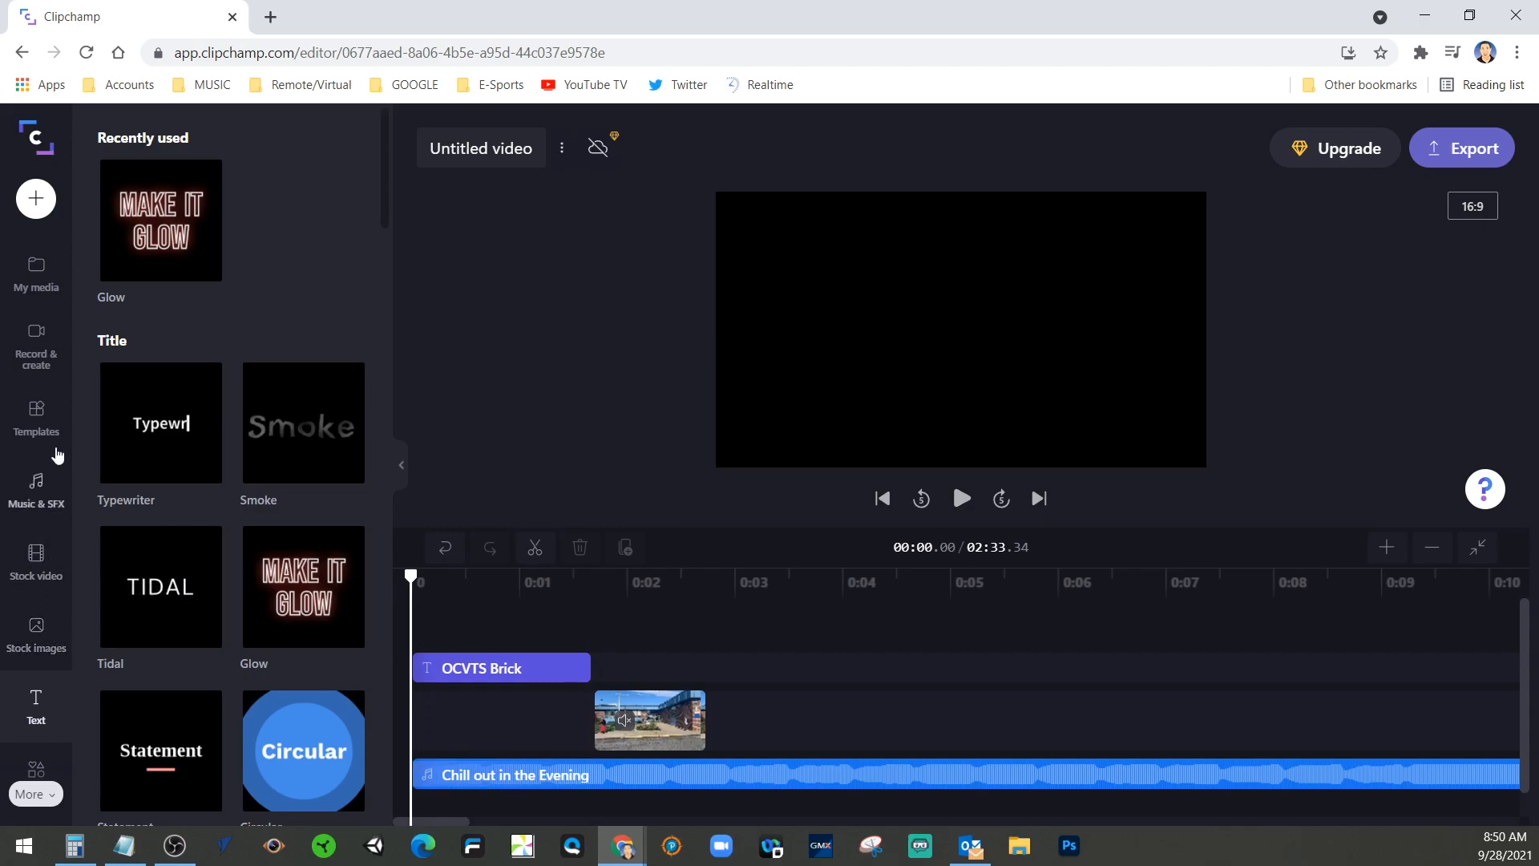
click(42, 501)
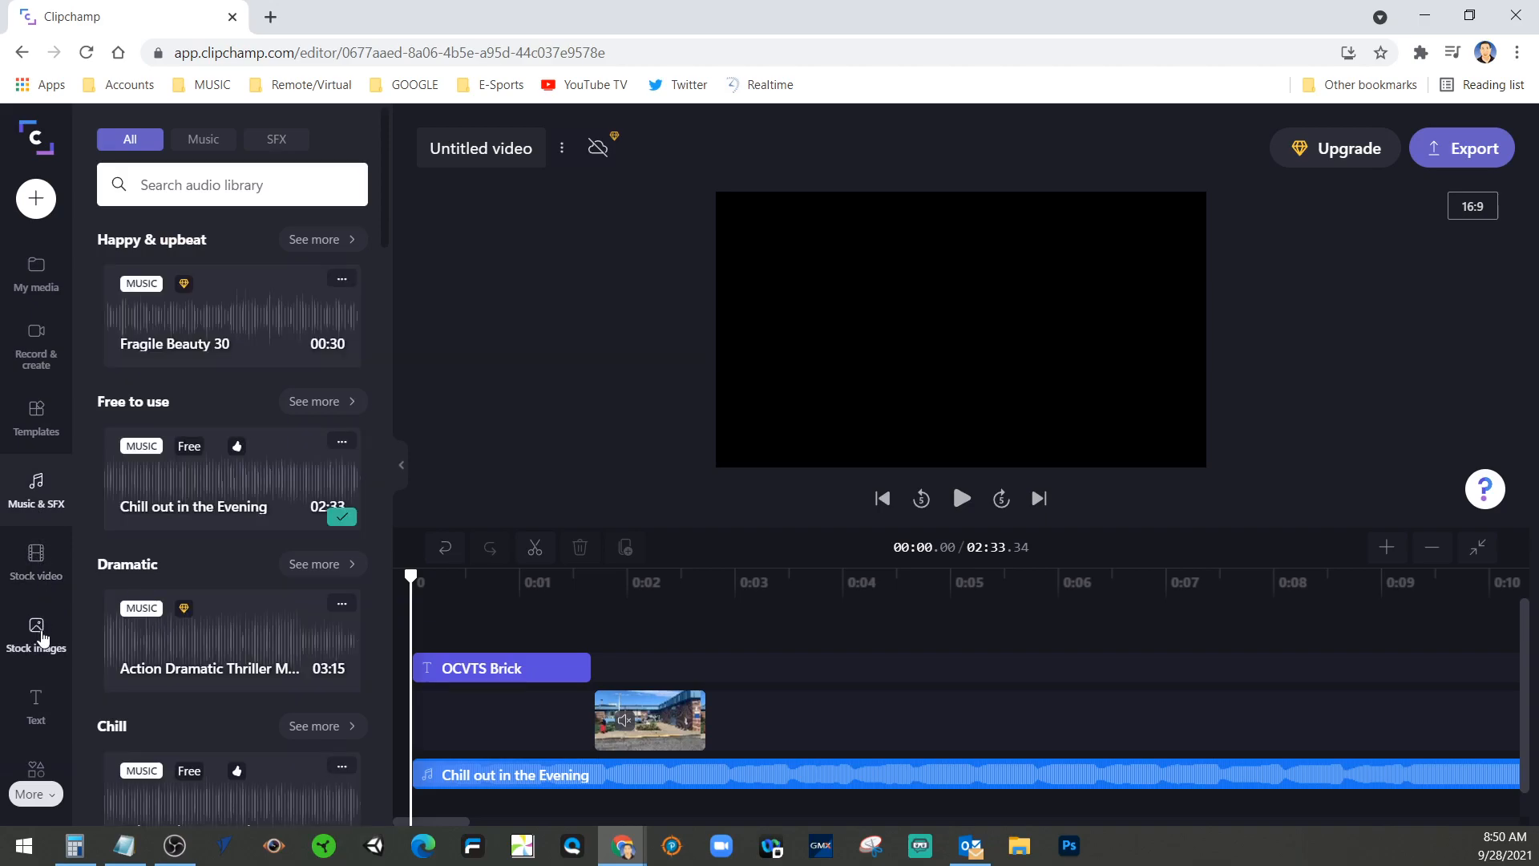
click(33, 768)
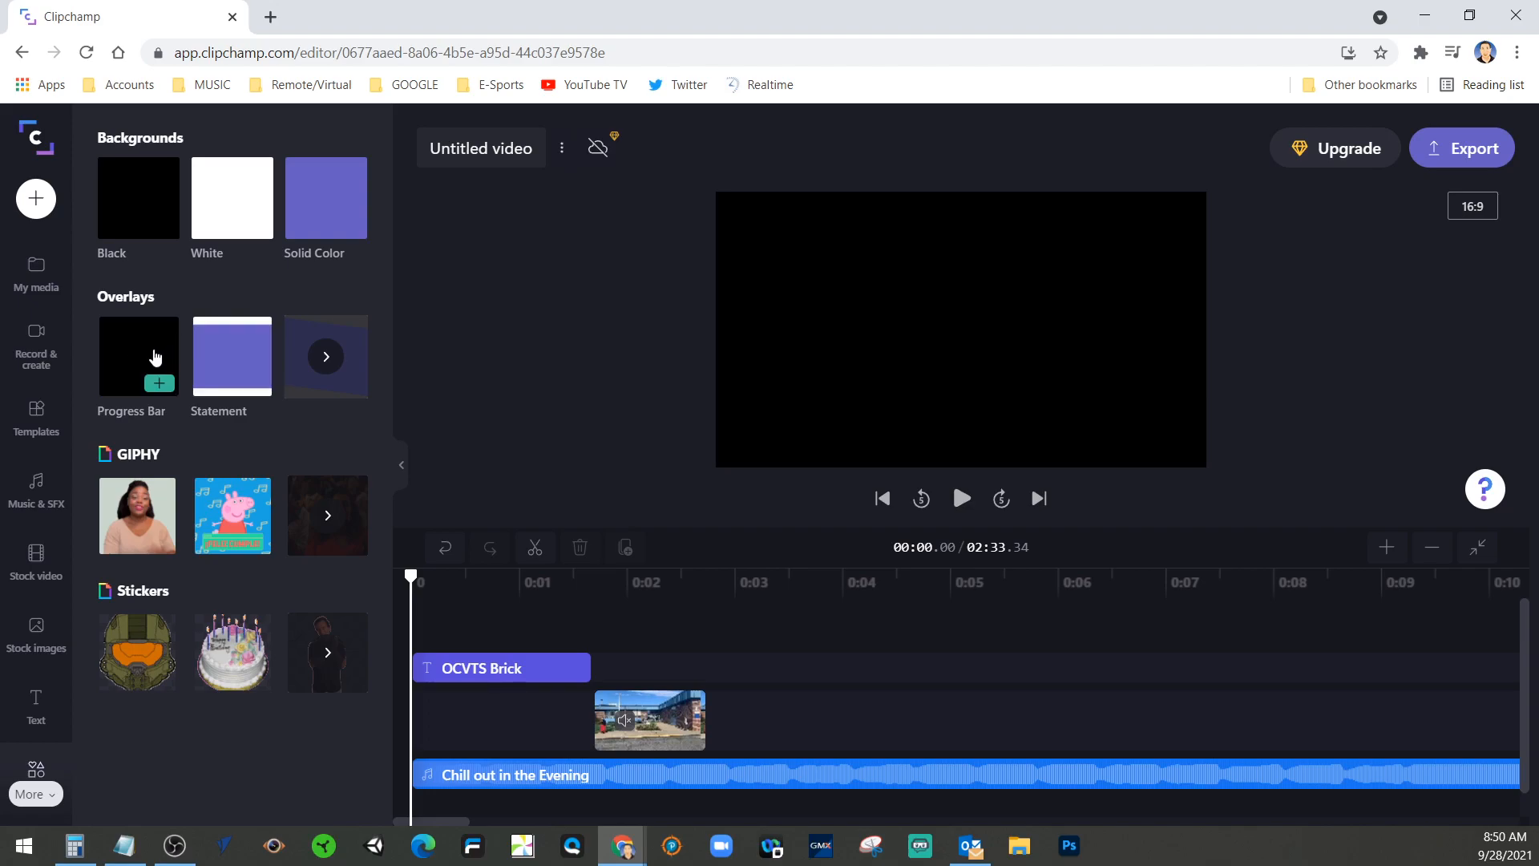
drag(140, 360, 716, 695)
drag(841, 702, 846, 698)
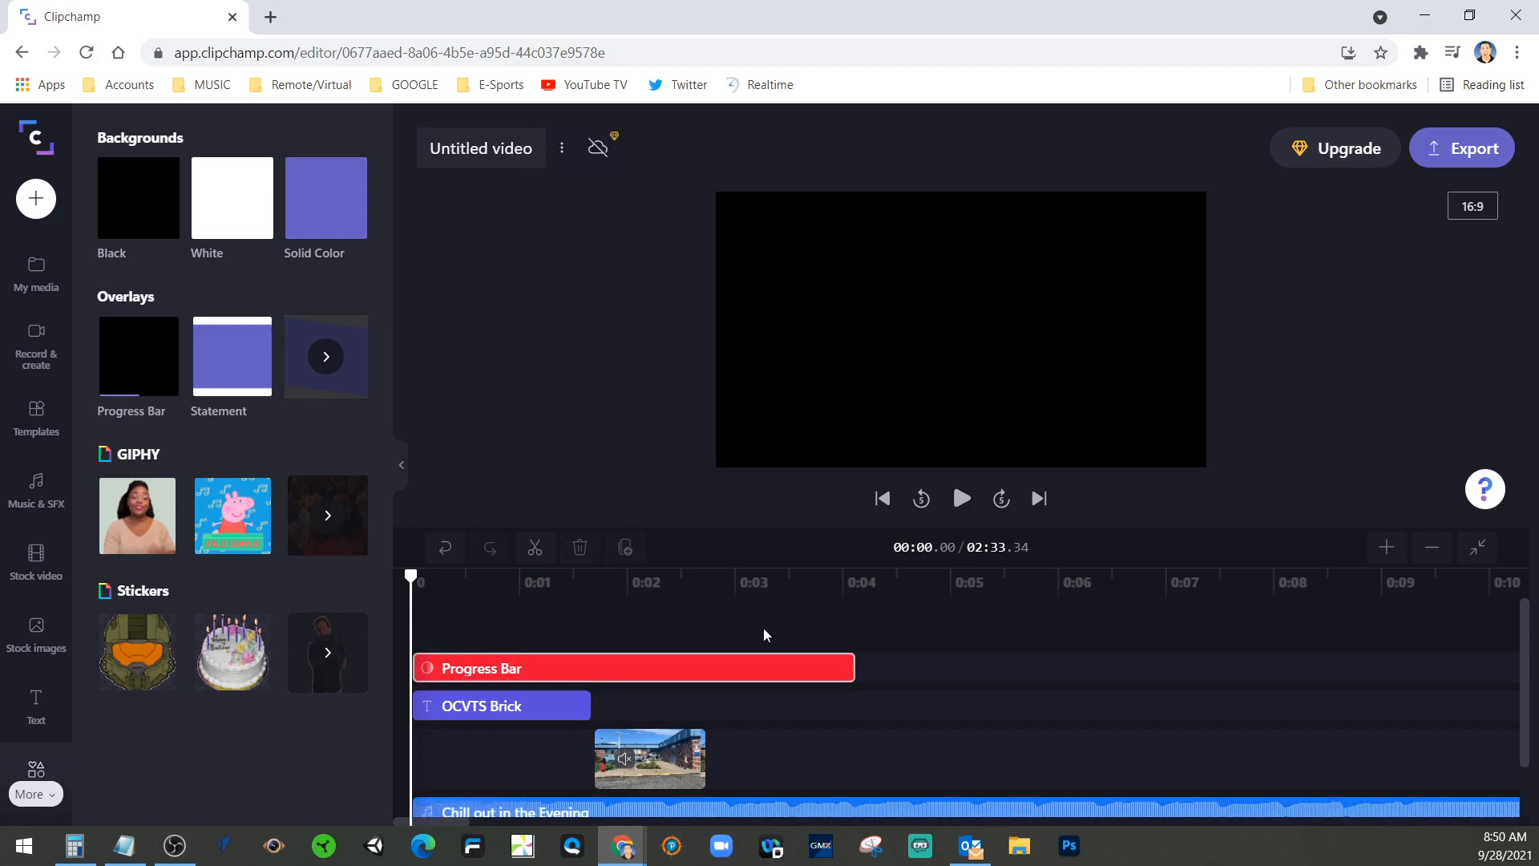
Step: Play the video from the beginning to preview the progress bar, and look at the full overlay collection
click(961, 498)
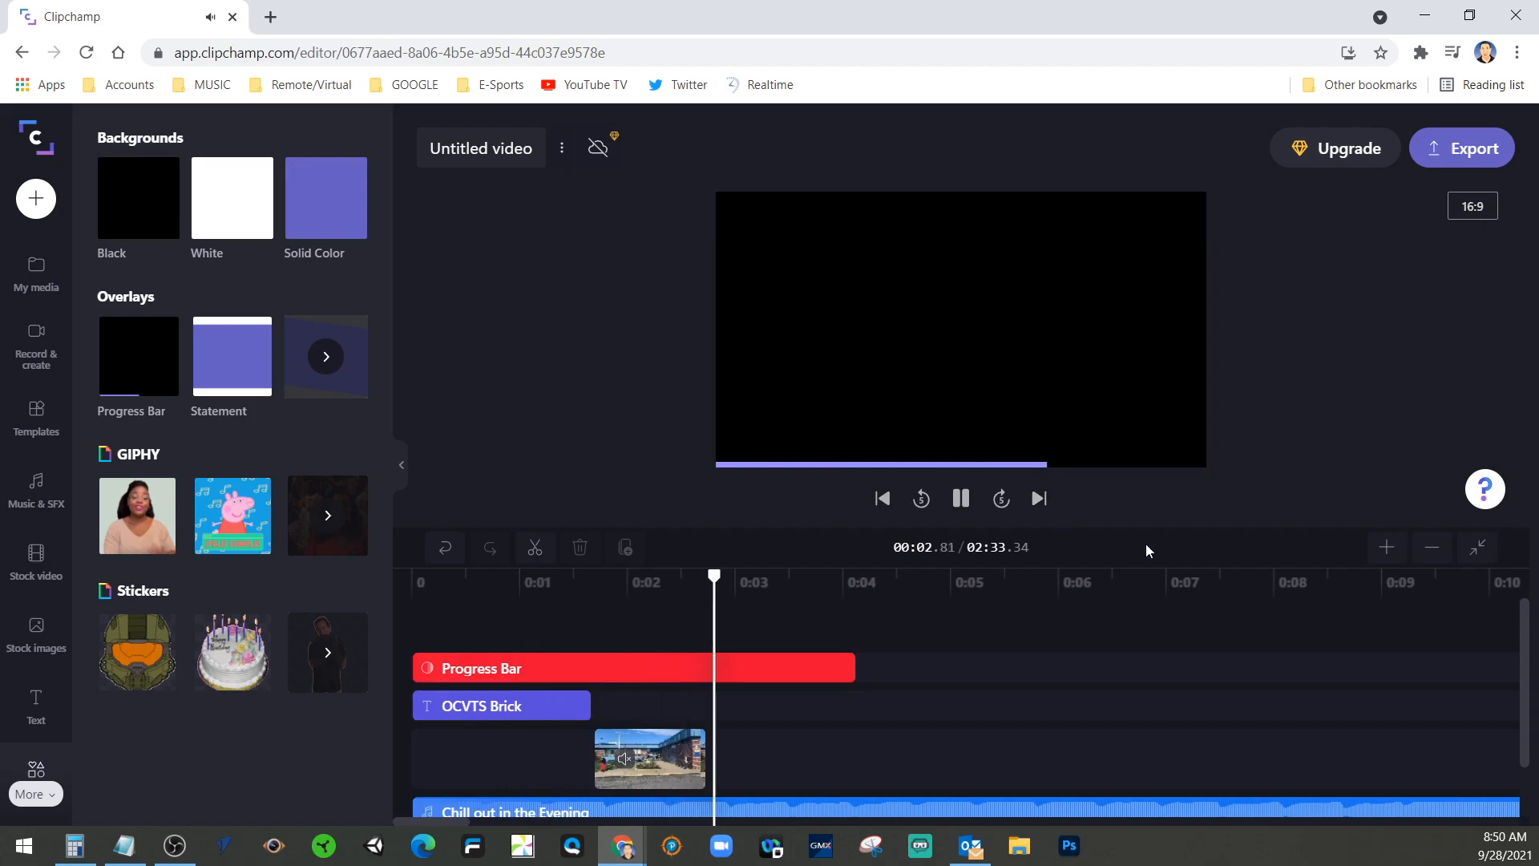
click(964, 500)
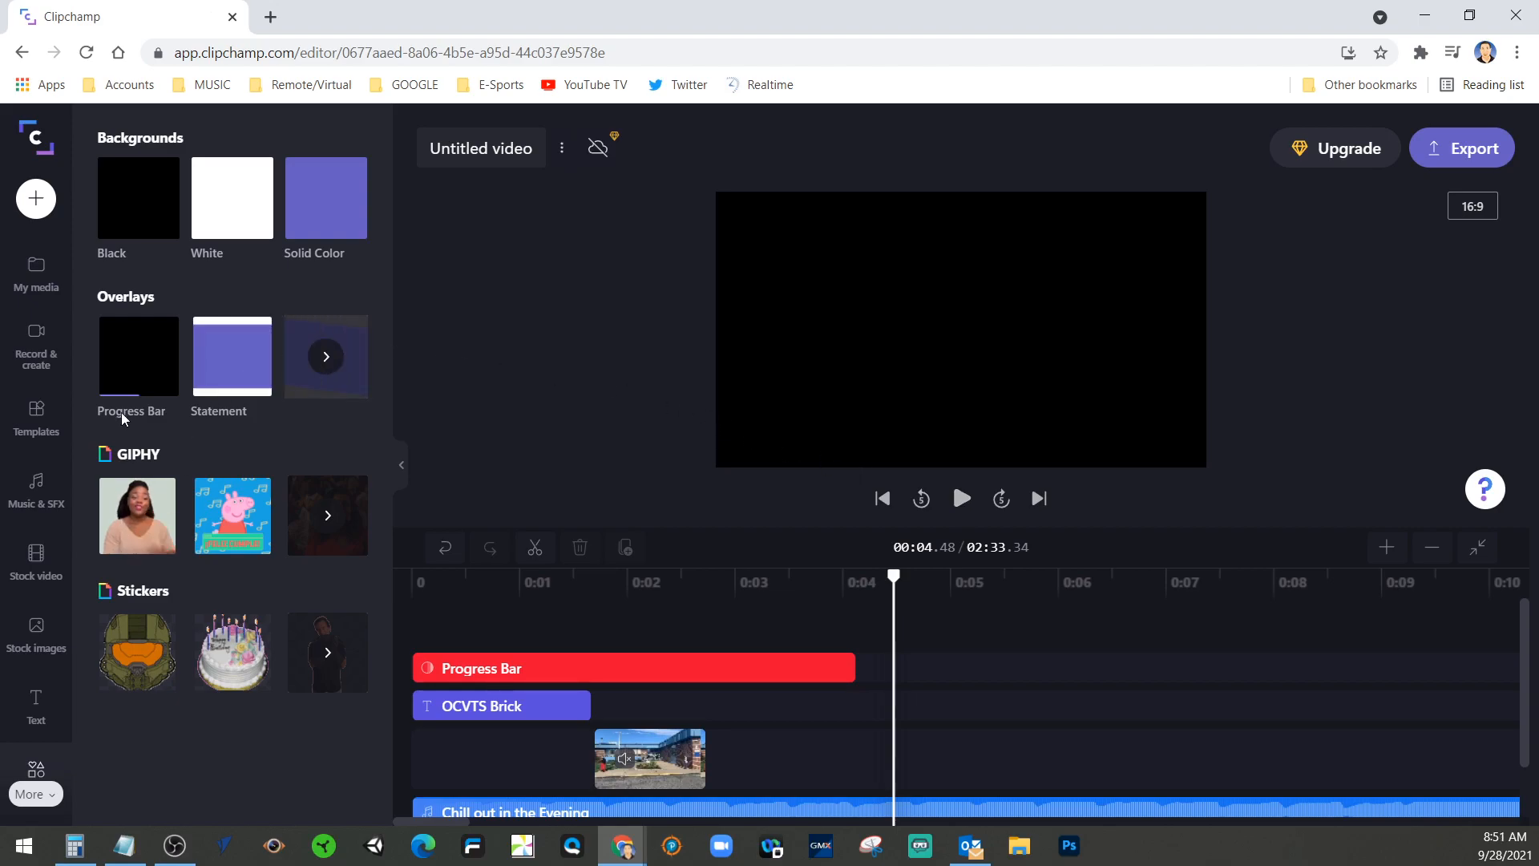
click(349, 360)
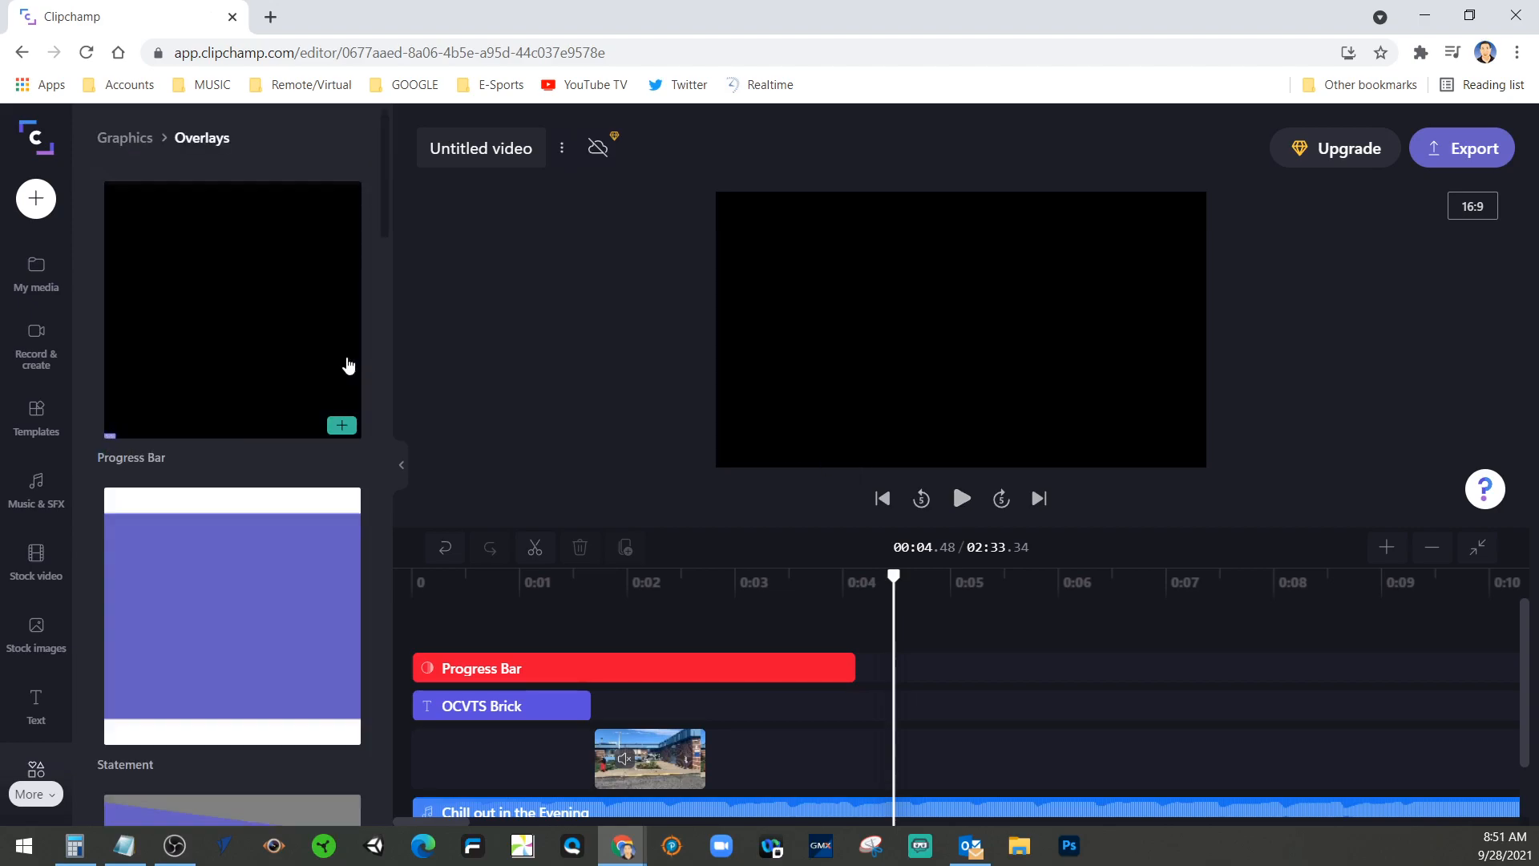
click(122, 141)
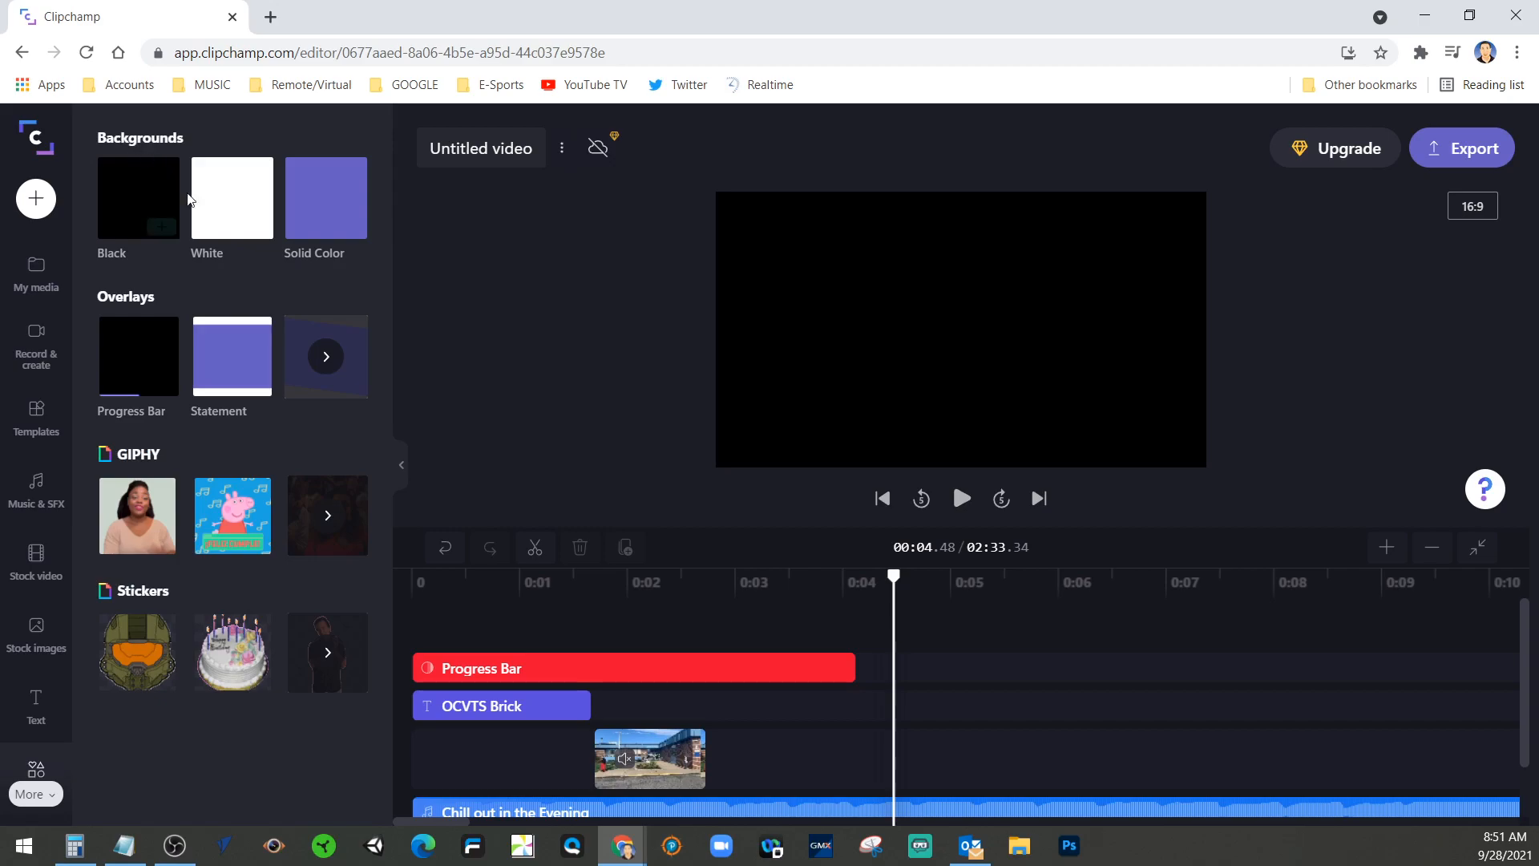
Step: Shorten the Progress Bar overlay to end with the building video, and check the frame near that end
drag(892, 576, 714, 579)
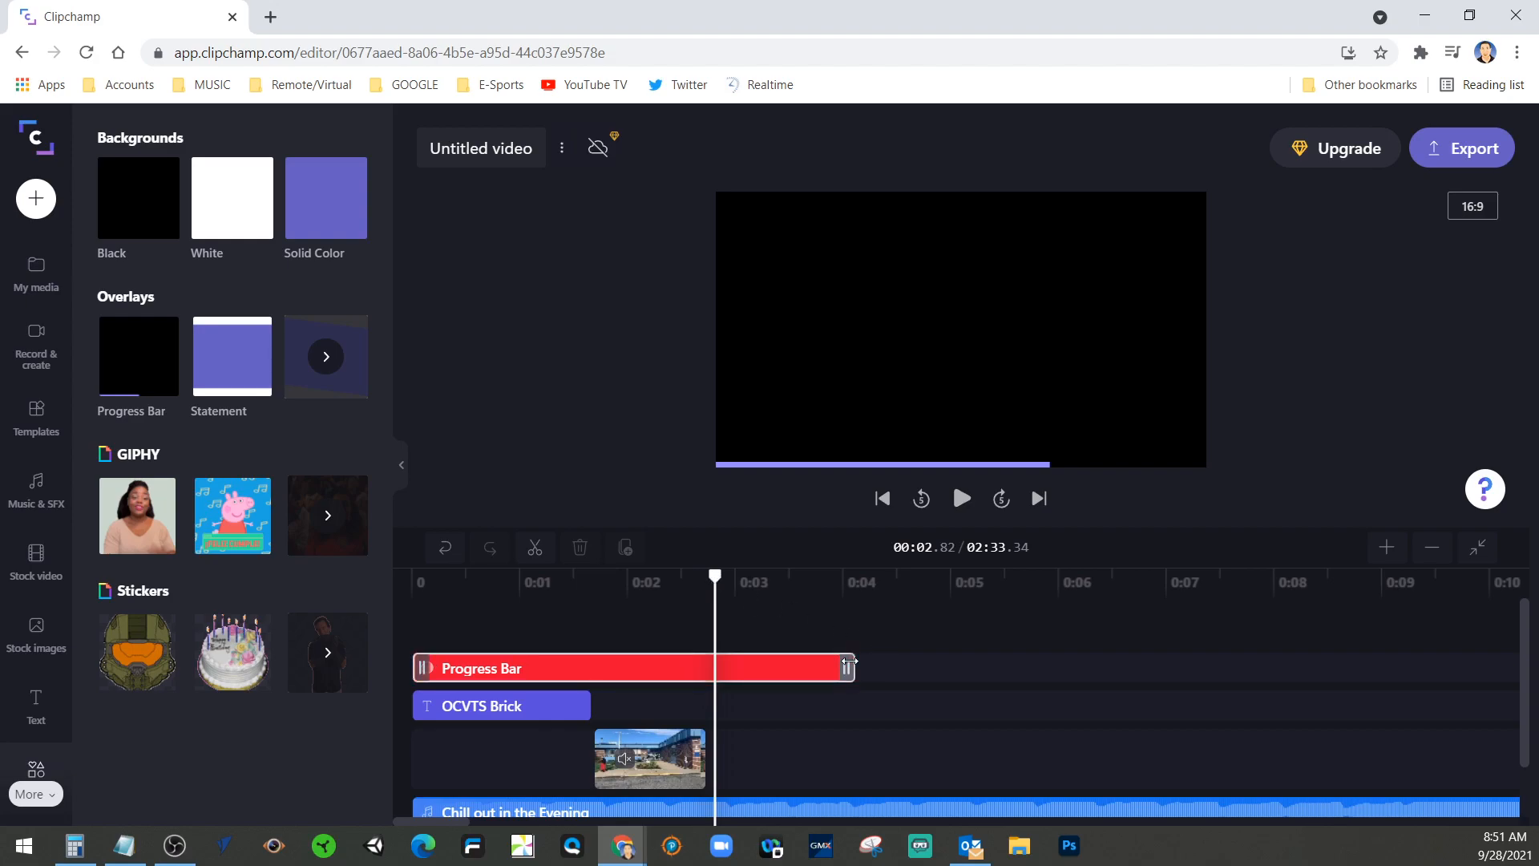
drag(855, 666, 705, 667)
drag(716, 576, 701, 577)
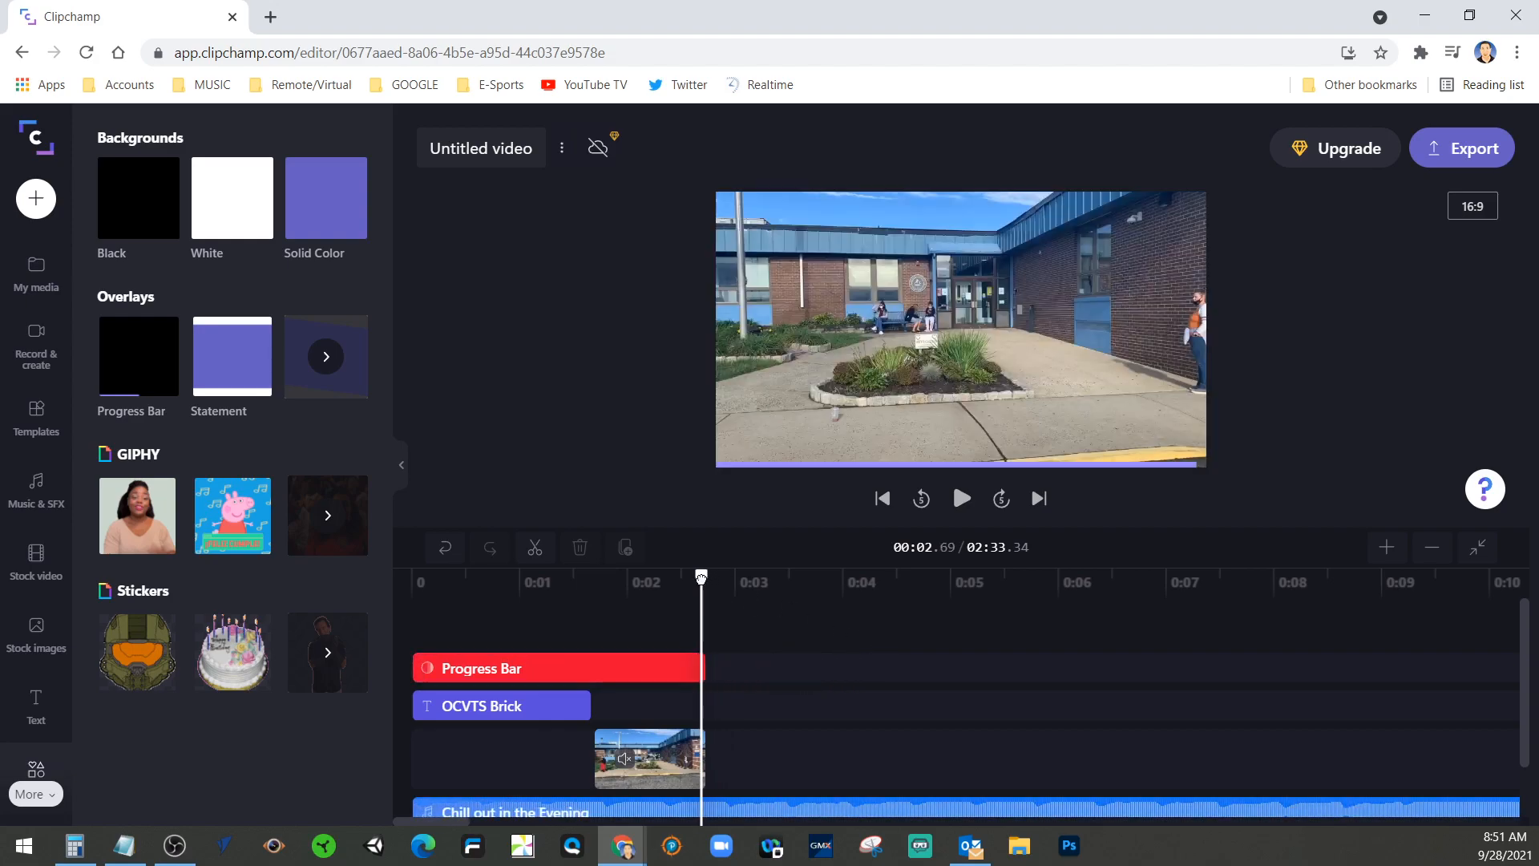
Step: Add the green-screen architect stock video right after the building video, and place the free Pink Gradient video beneath it
click(40, 563)
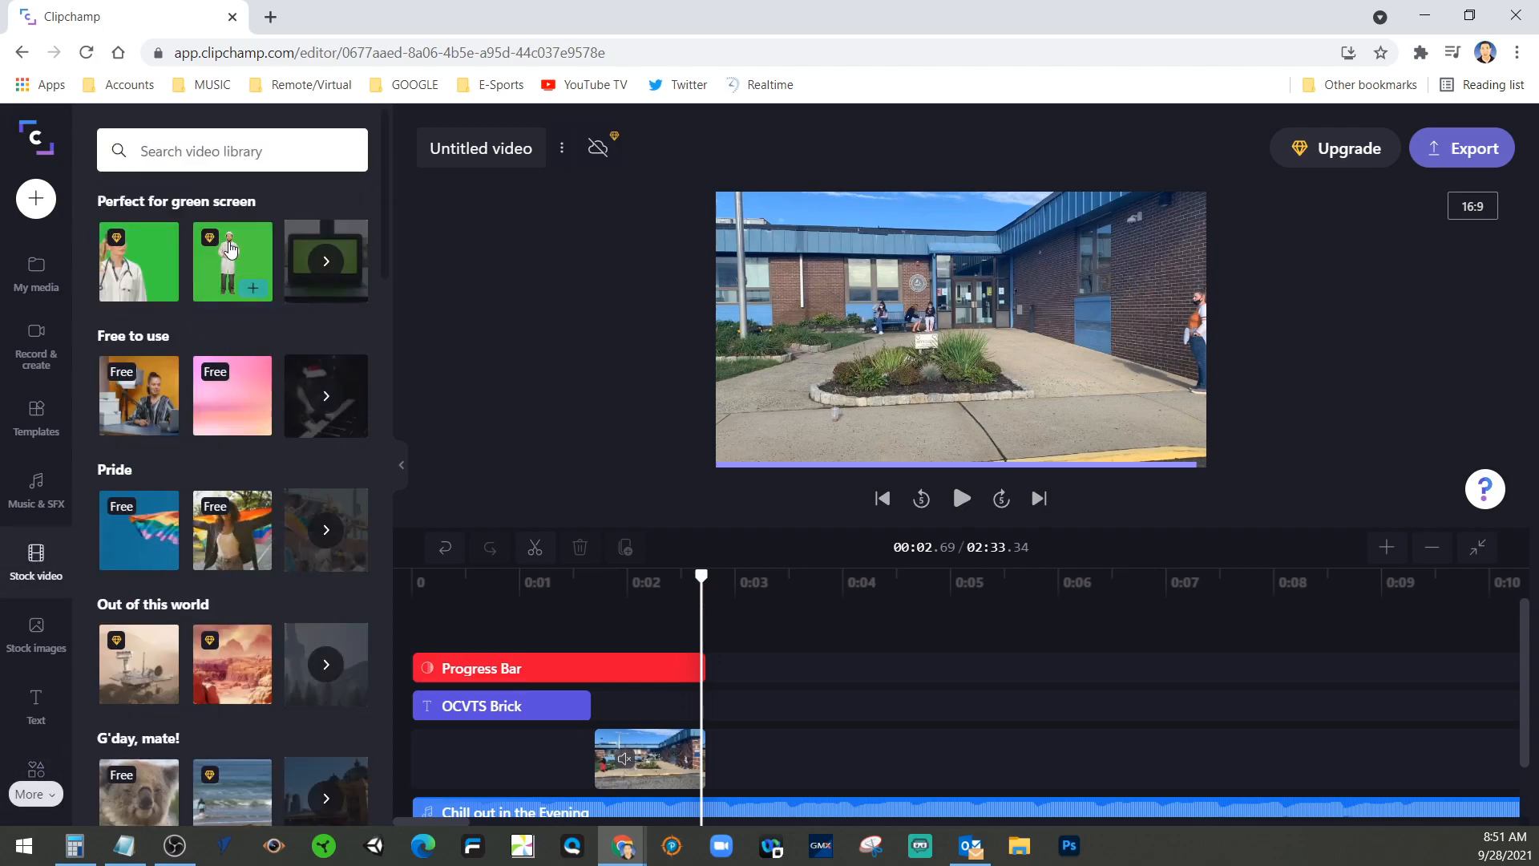
drag(230, 251, 760, 691)
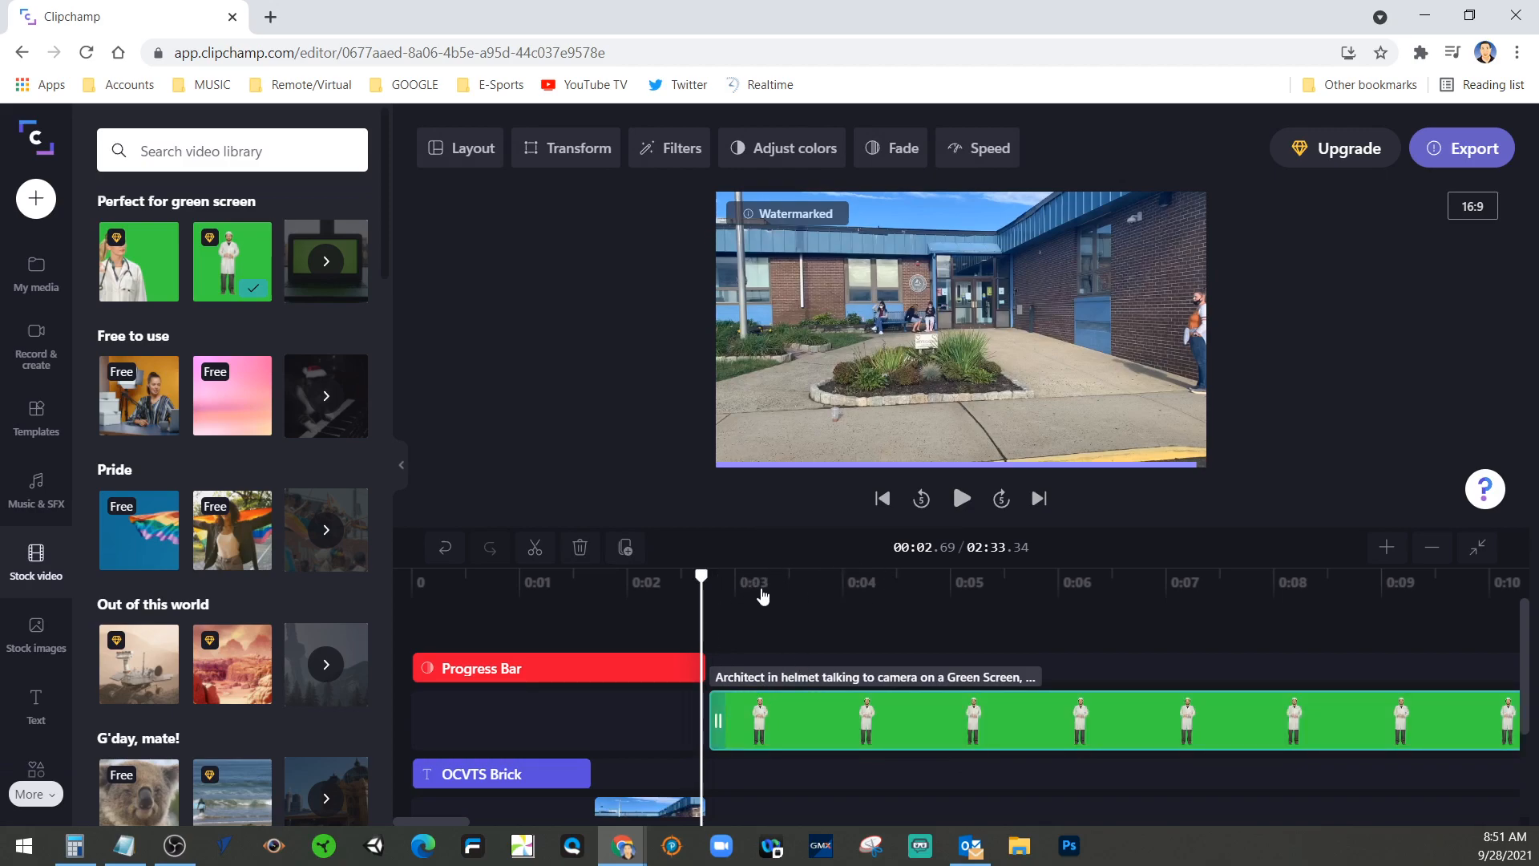
drag(702, 577, 794, 581)
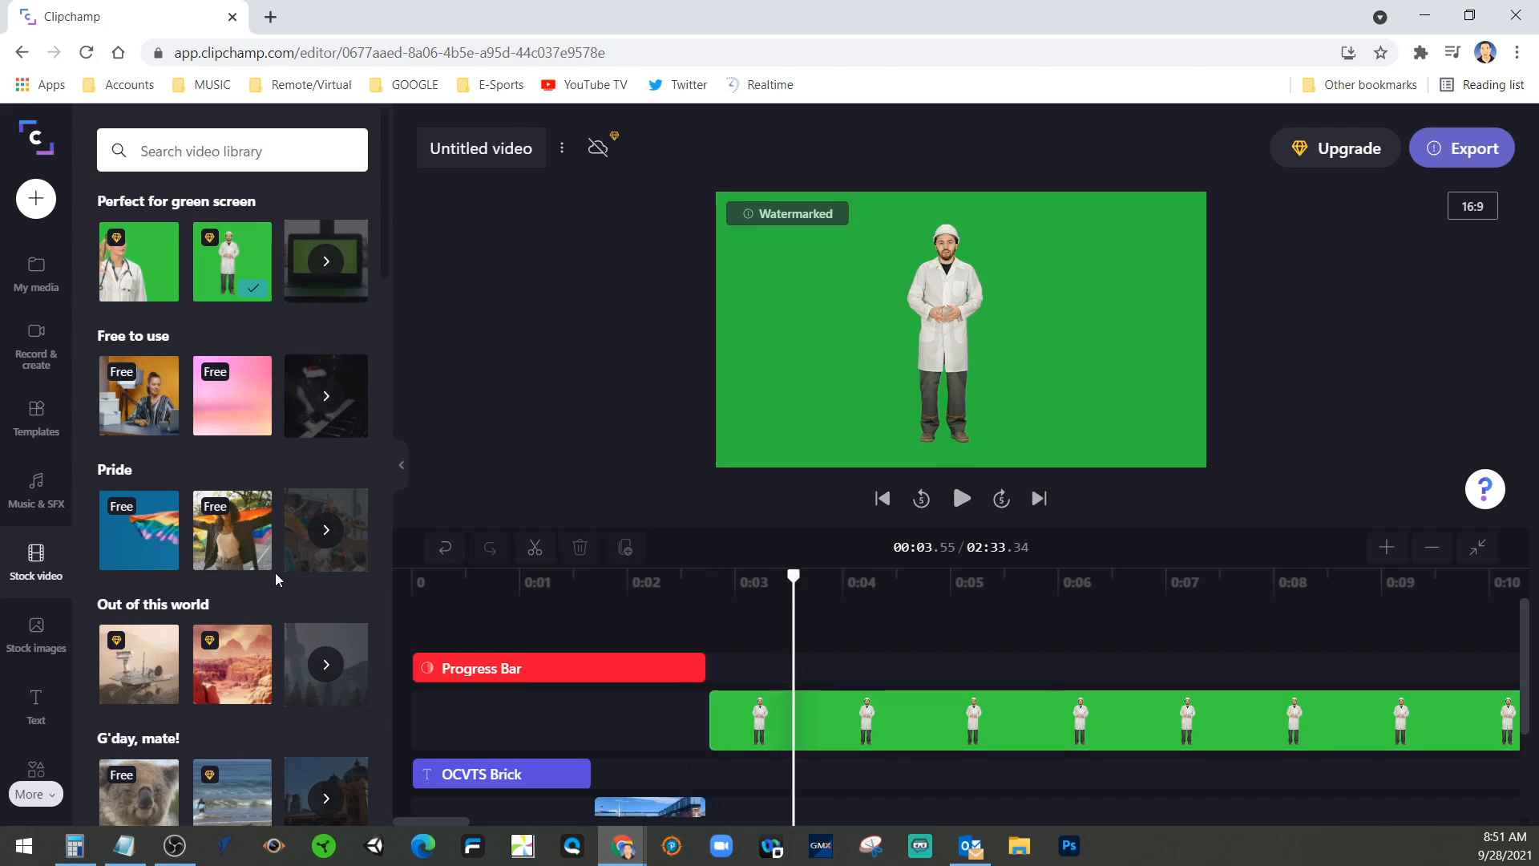
mouse_move(256, 426)
drag(215, 394, 746, 767)
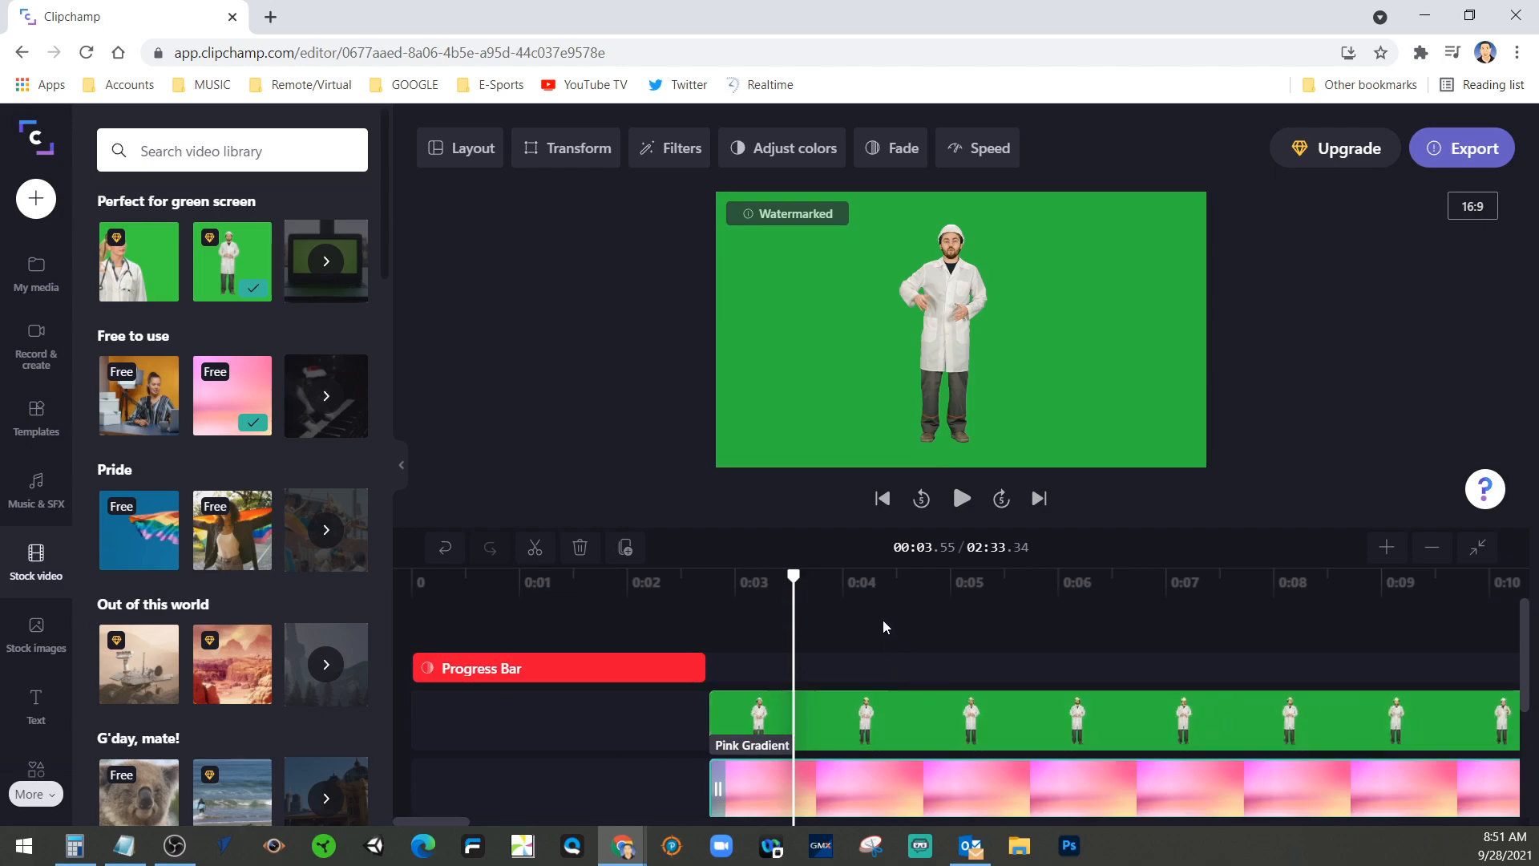
Step: Apply the Green Screen filter to the architect clip, and return the playhead to the beginning
click(856, 716)
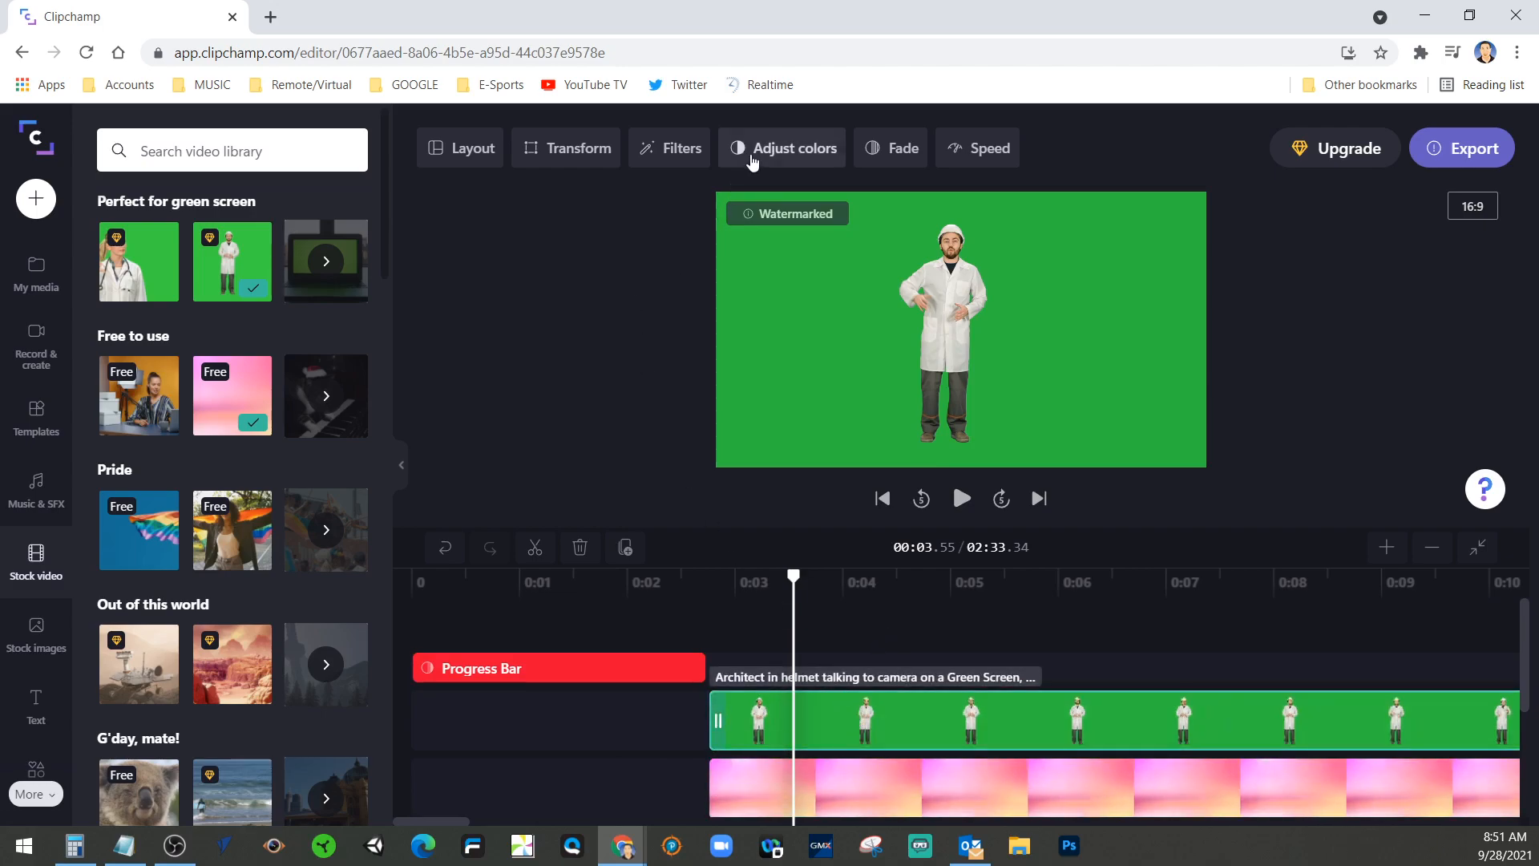
click(678, 152)
drag(806, 276, 816, 513)
click(677, 328)
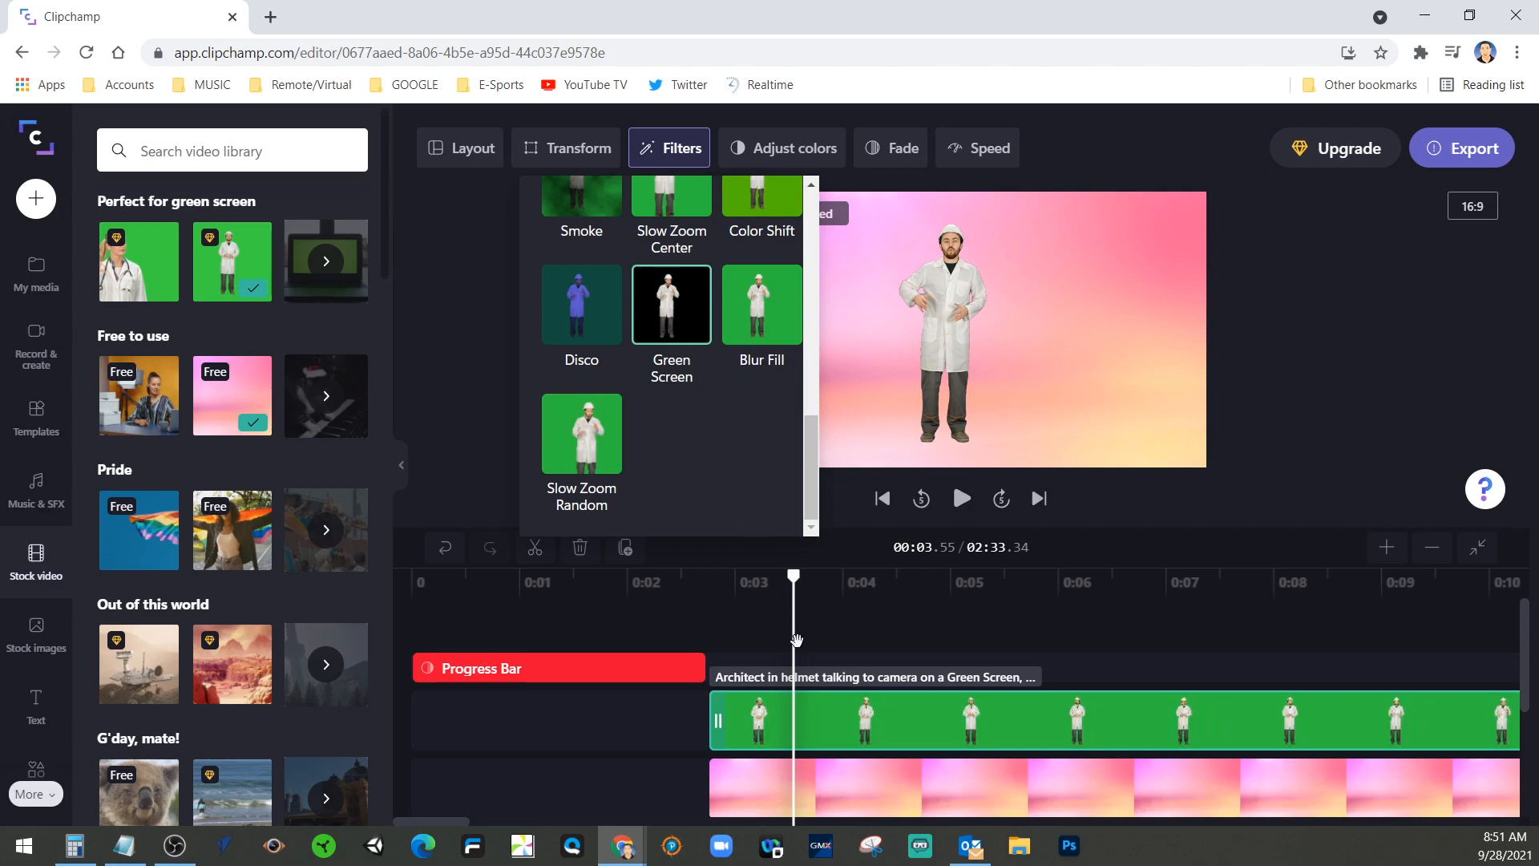
click(841, 711)
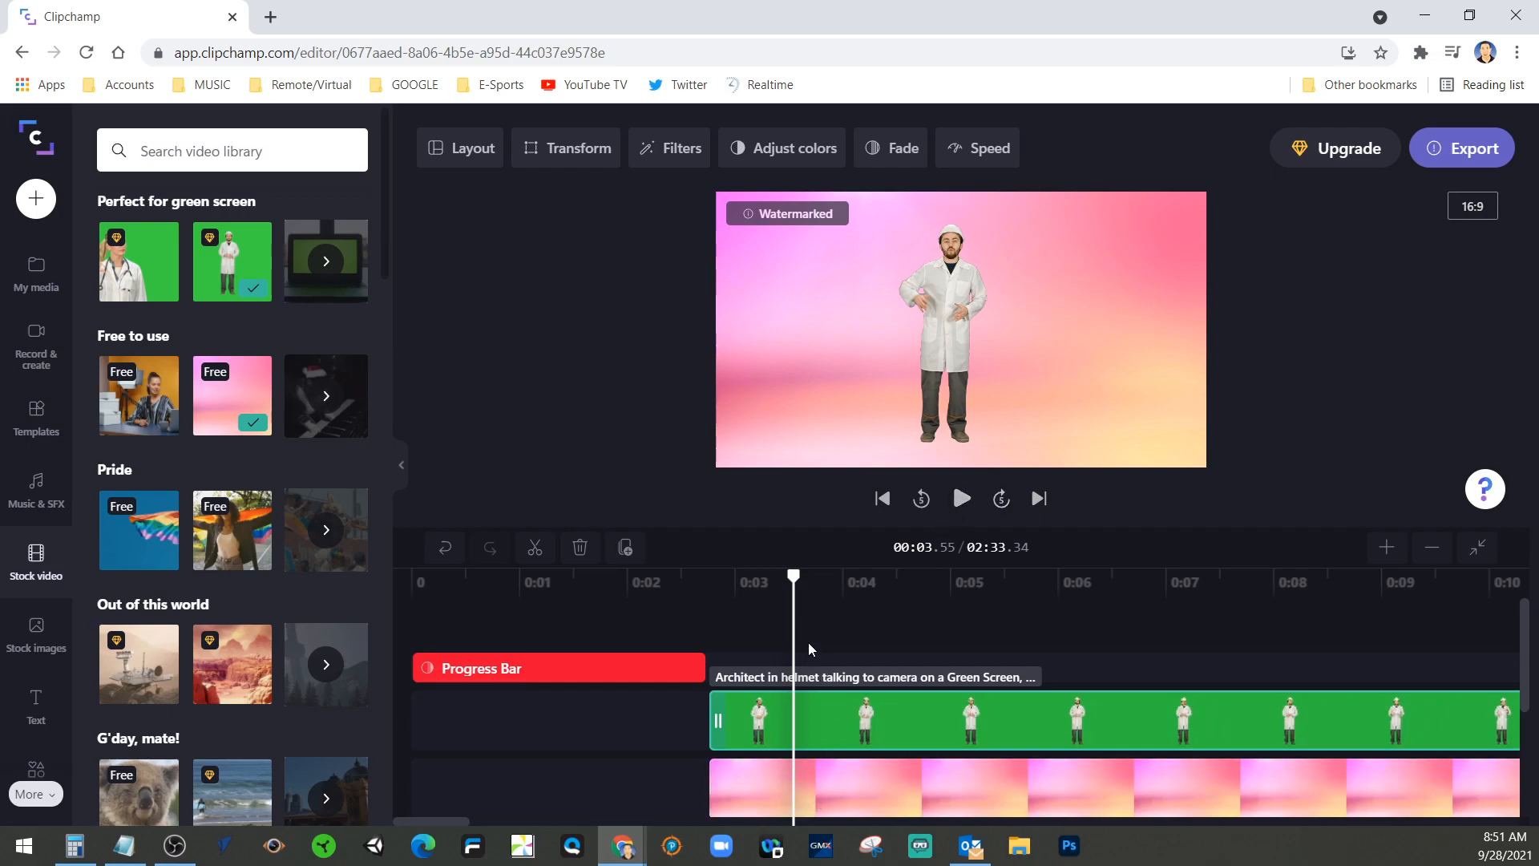
drag(793, 576, 405, 565)
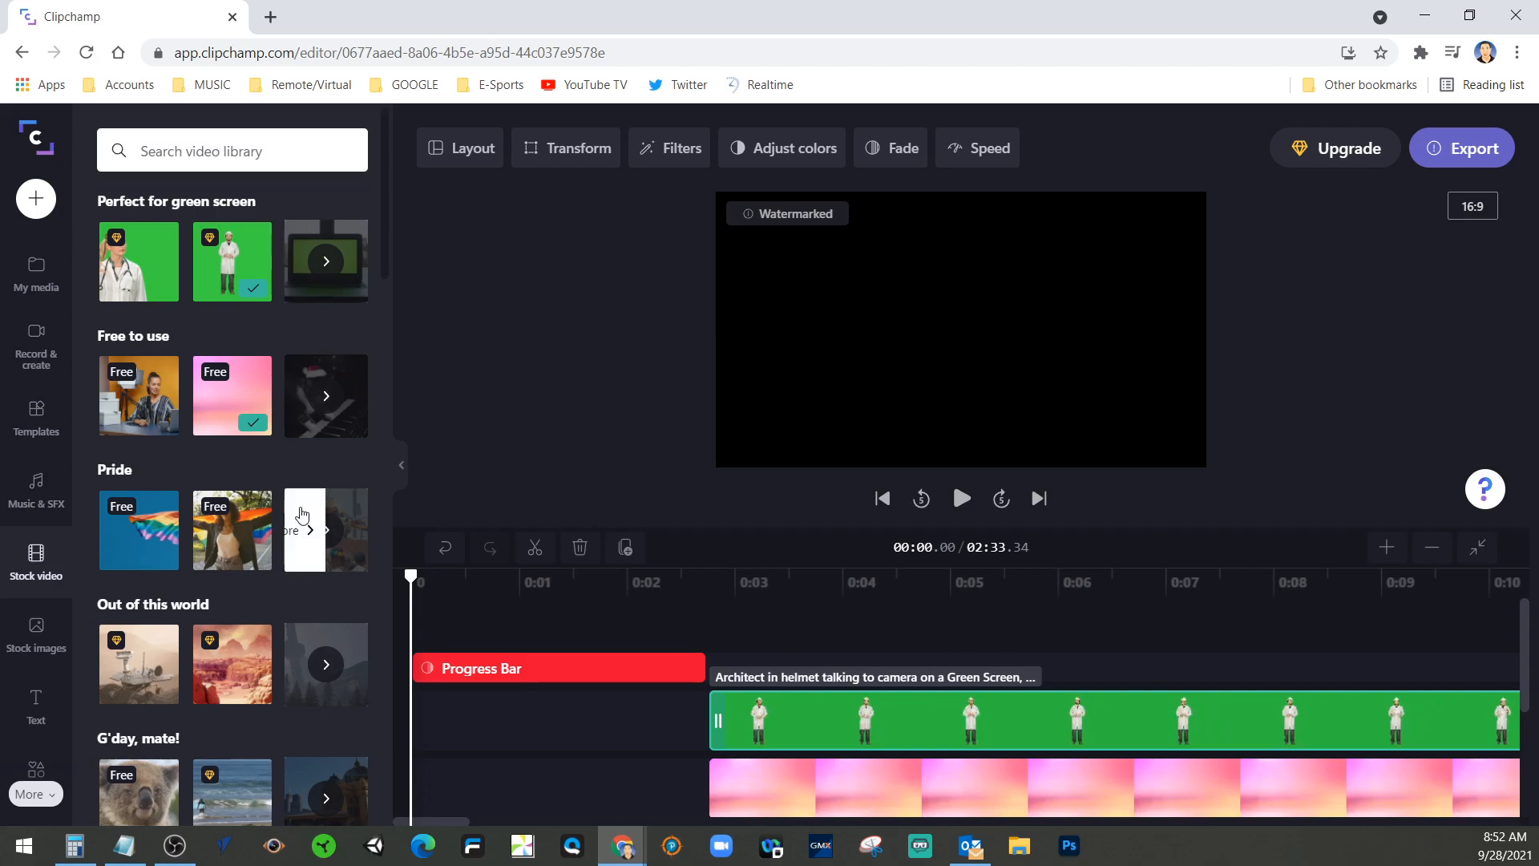
Step: Rename the untitled project to "Class Demo", and check the export notice for the project
mouse_move(256, 515)
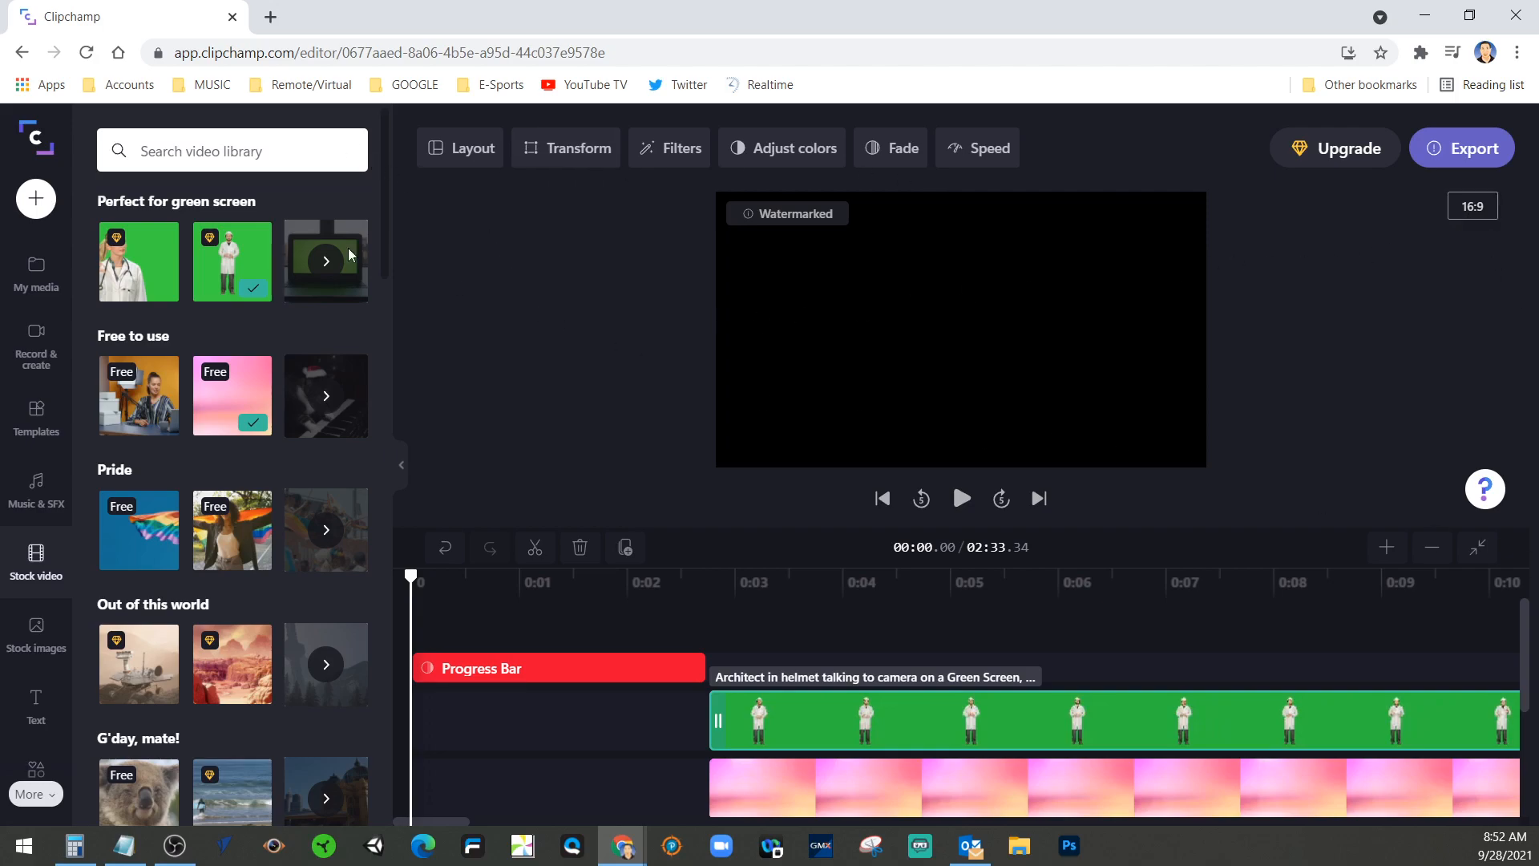
click(517, 206)
click(504, 619)
click(490, 149)
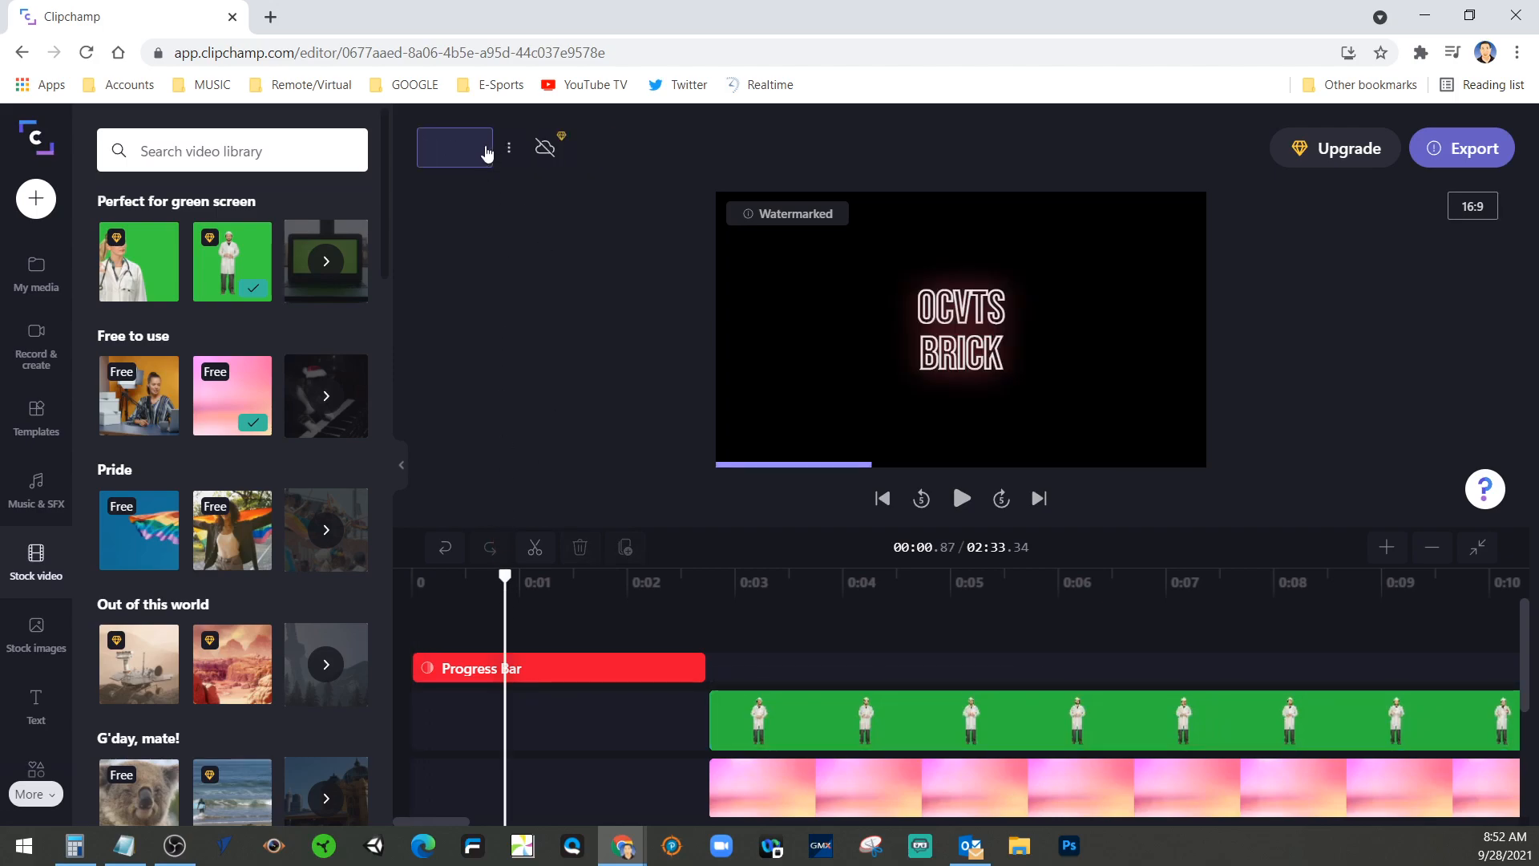
text(B)
key(BackSpace)
text(Clas)
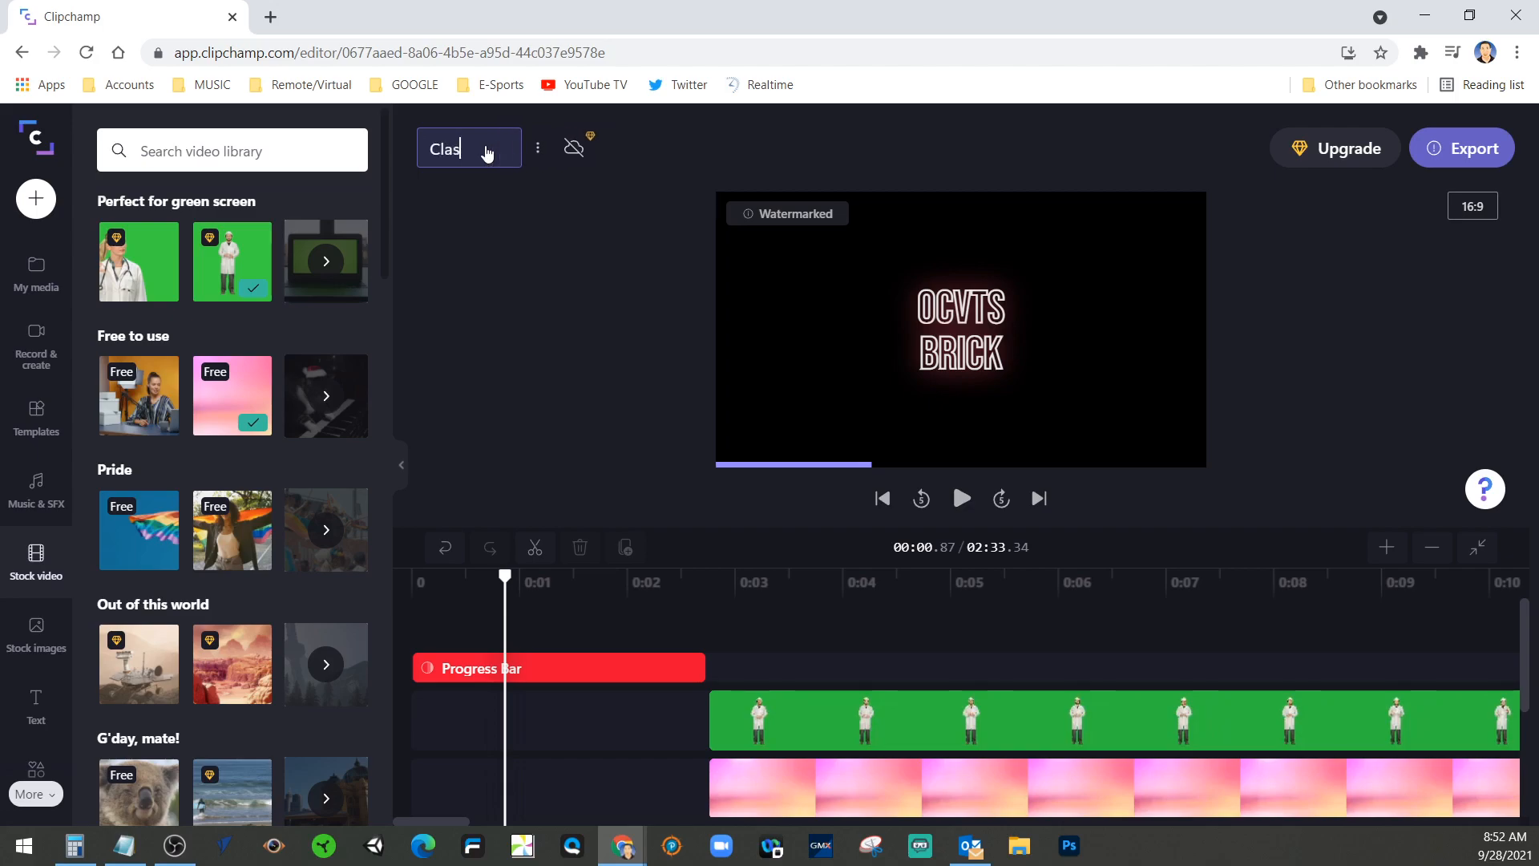
text(s Demo)
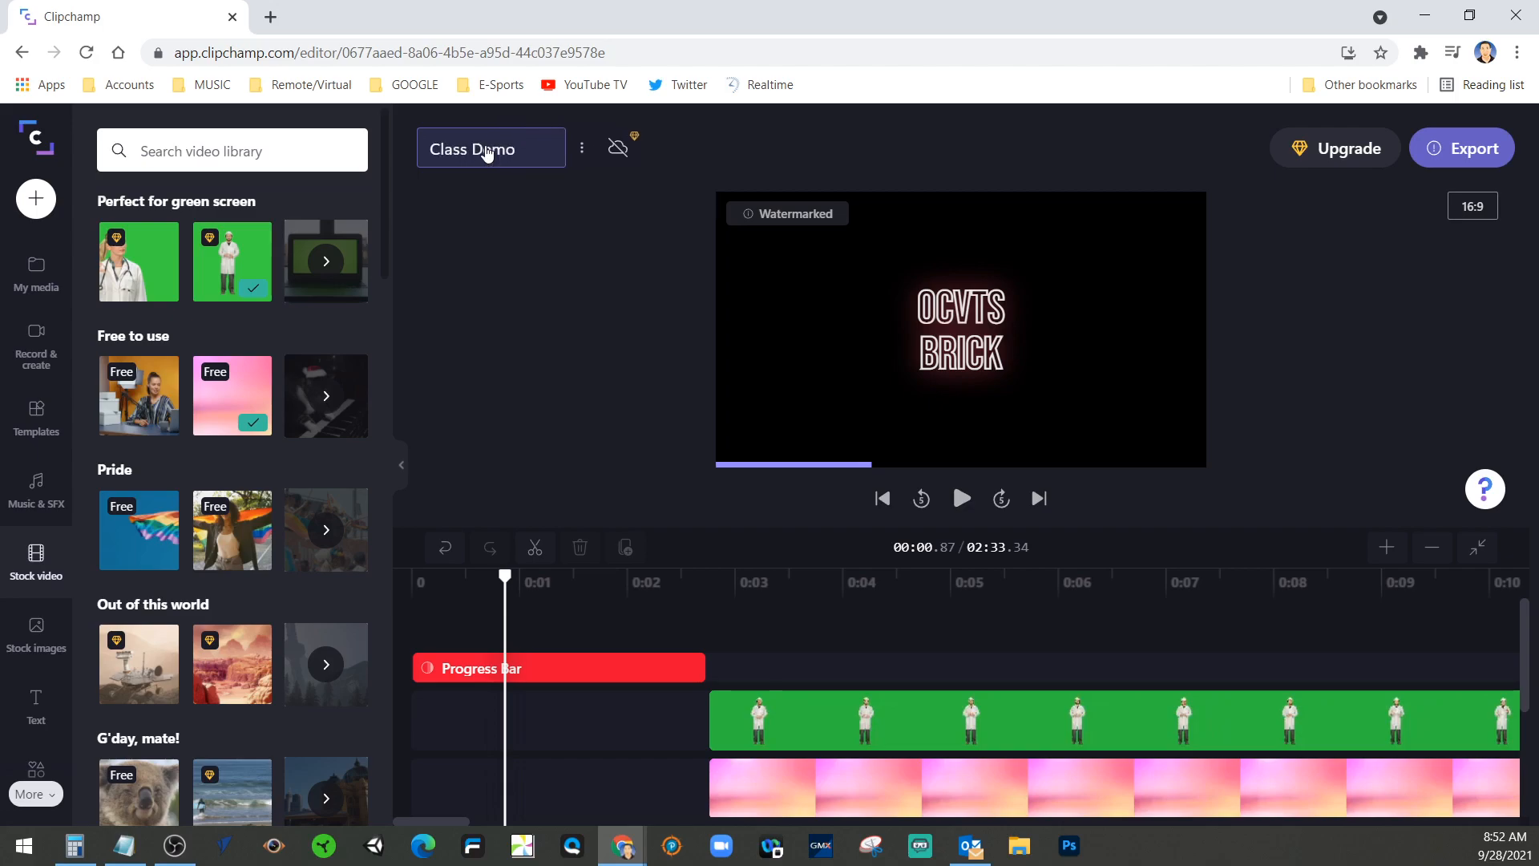
click(564, 260)
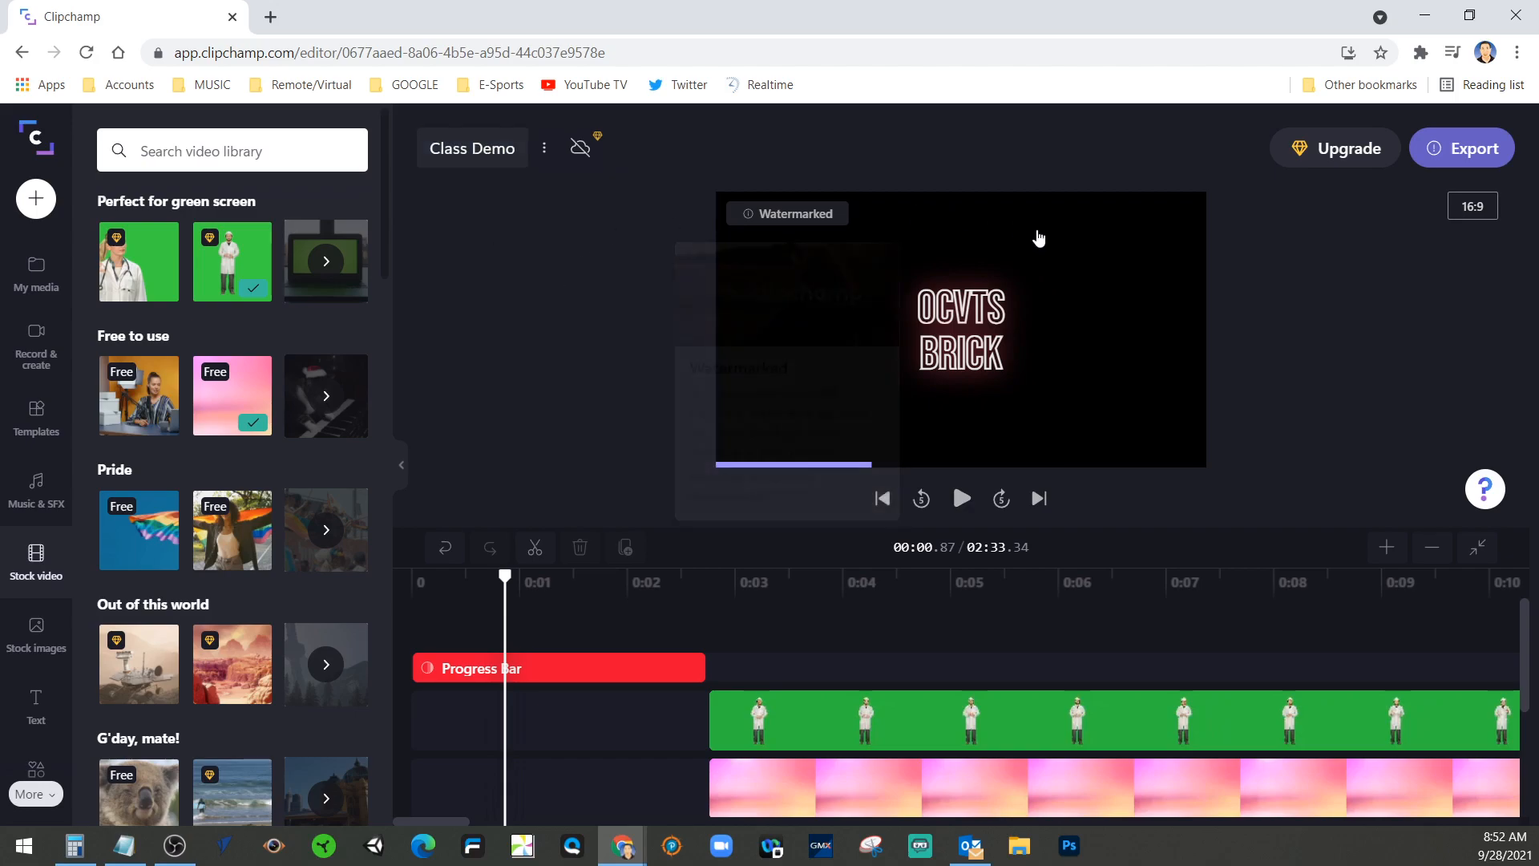
mouse_move(1472, 157)
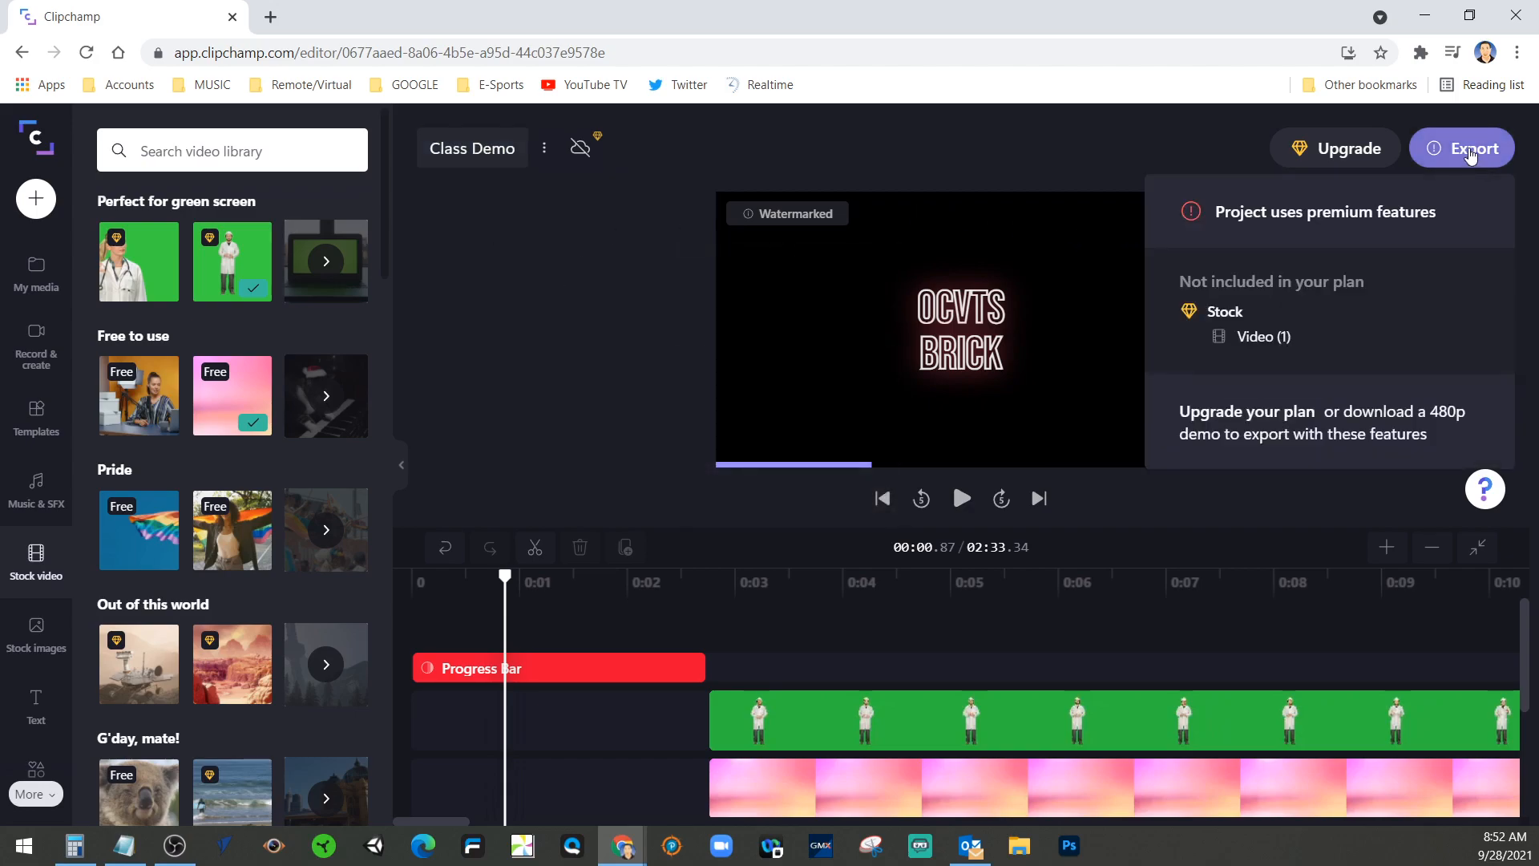